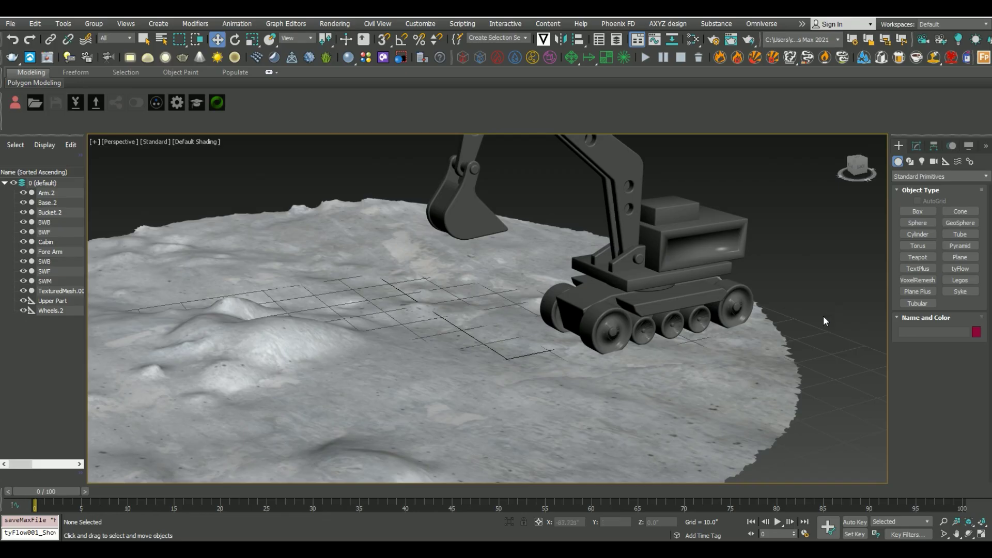
key(F4)
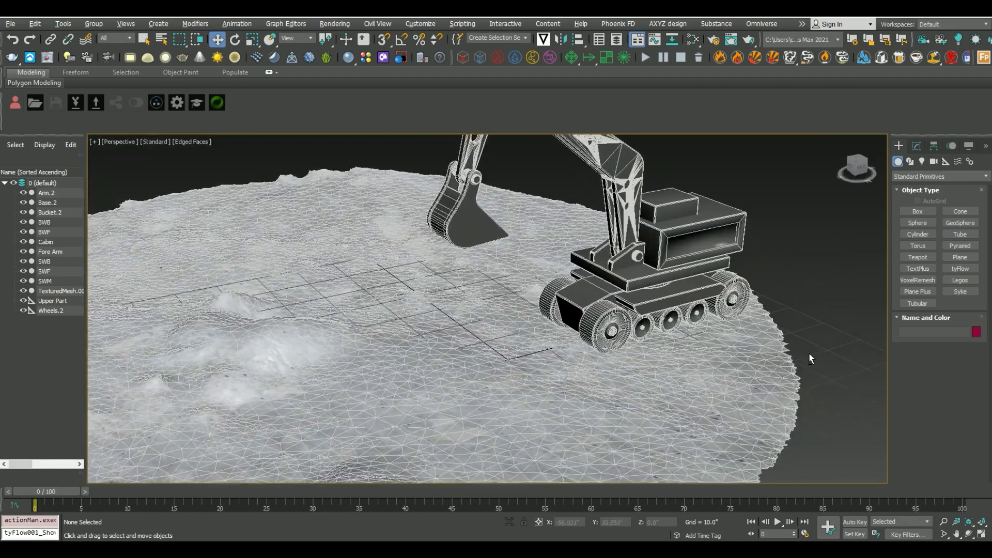
key(F4)
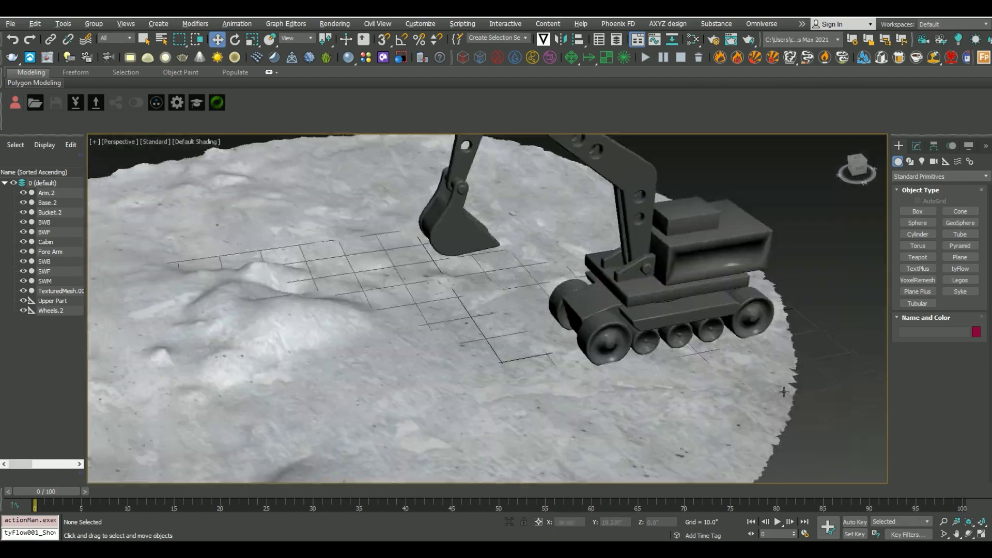
alt+middle_drag(783, 392, 802, 331)
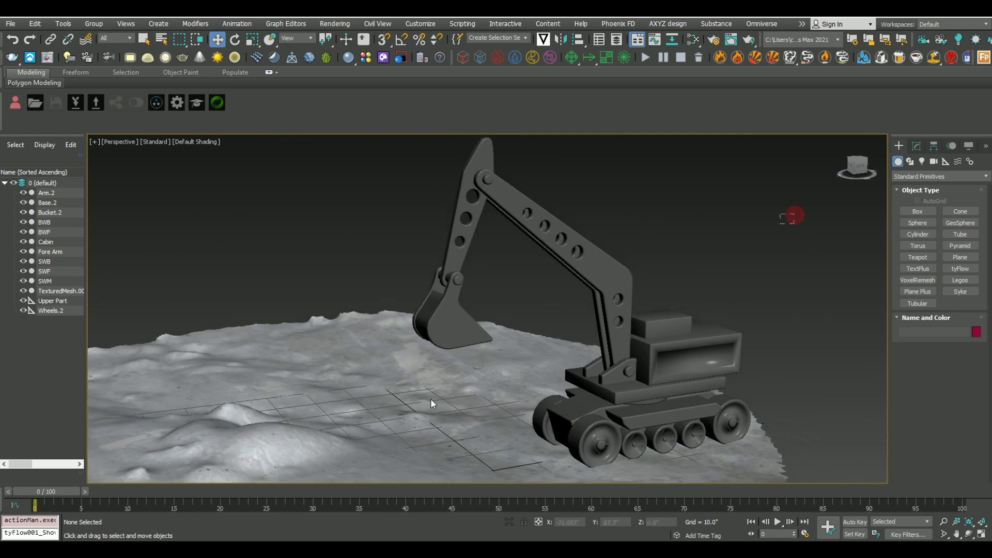
Step: Select all the excavator parts without the terrain mesh and move the excavator back toward the terrain's far edge
drag(409, 449, 410, 448)
scroll(434, 395, up, 5)
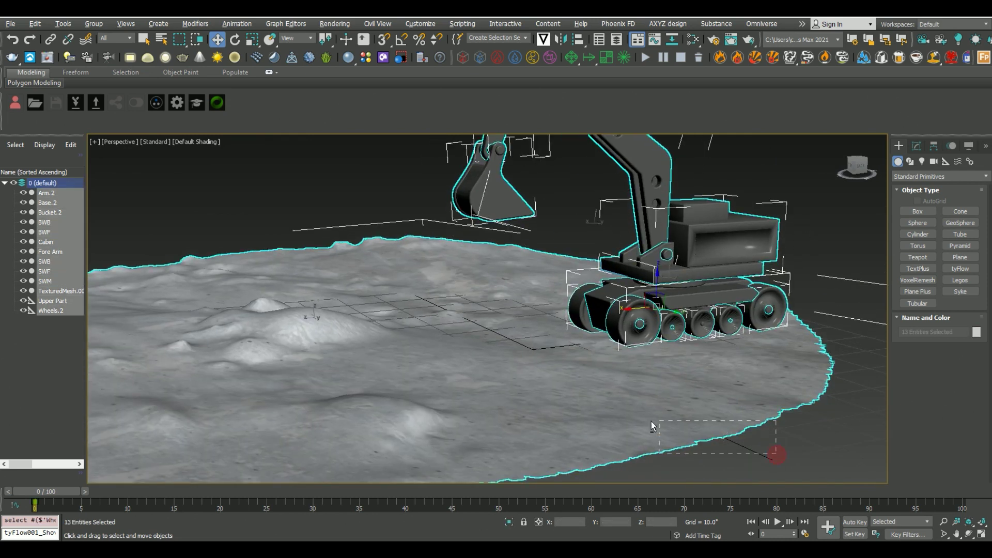
alt+drag(651, 421, 646, 419)
alt+middle_drag(633, 382, 614, 395)
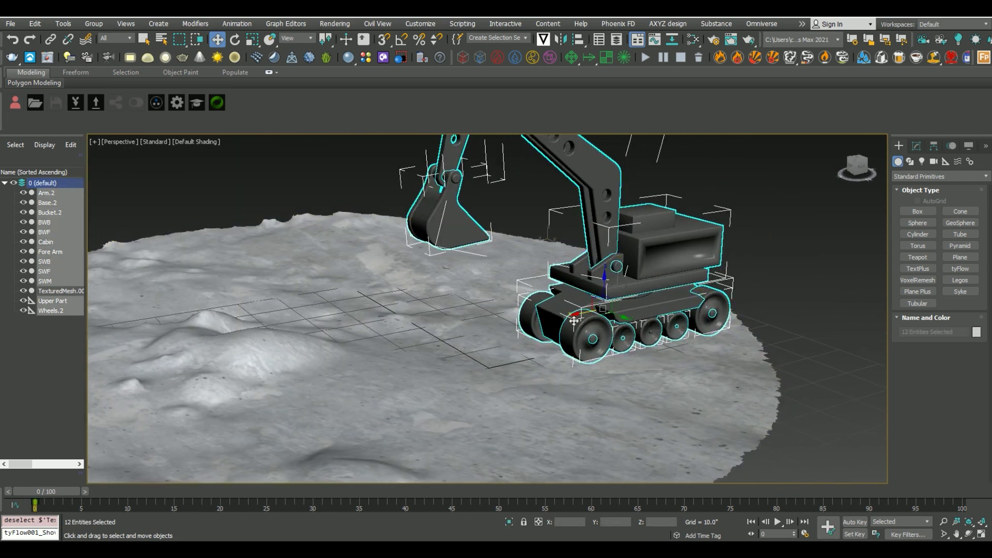
drag(573, 320, 637, 309)
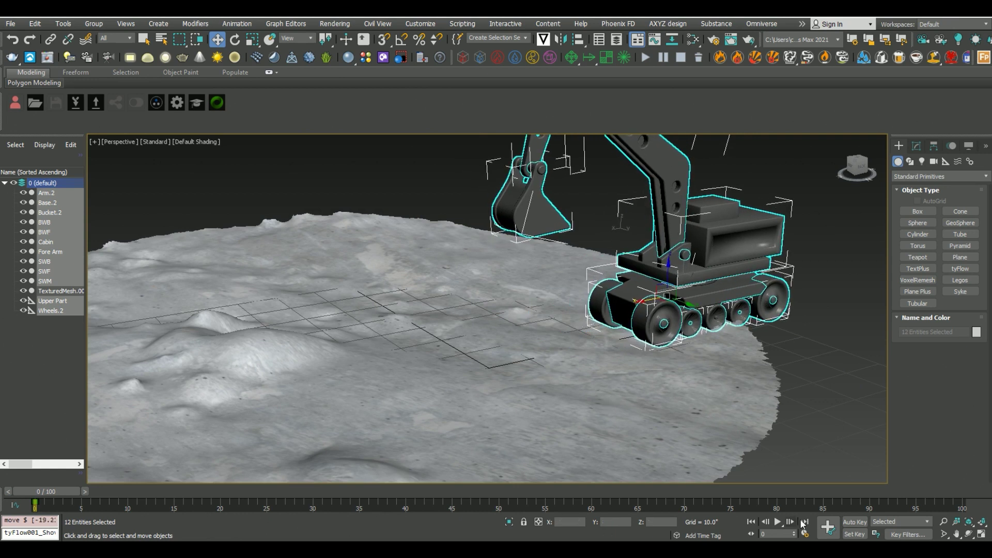
Step: With Auto Key on, keyframe the excavator driven forward at frame 100, and extend the animation length to 500 frames
click(850, 522)
drag(61, 491, 963, 494)
drag(641, 302, 538, 325)
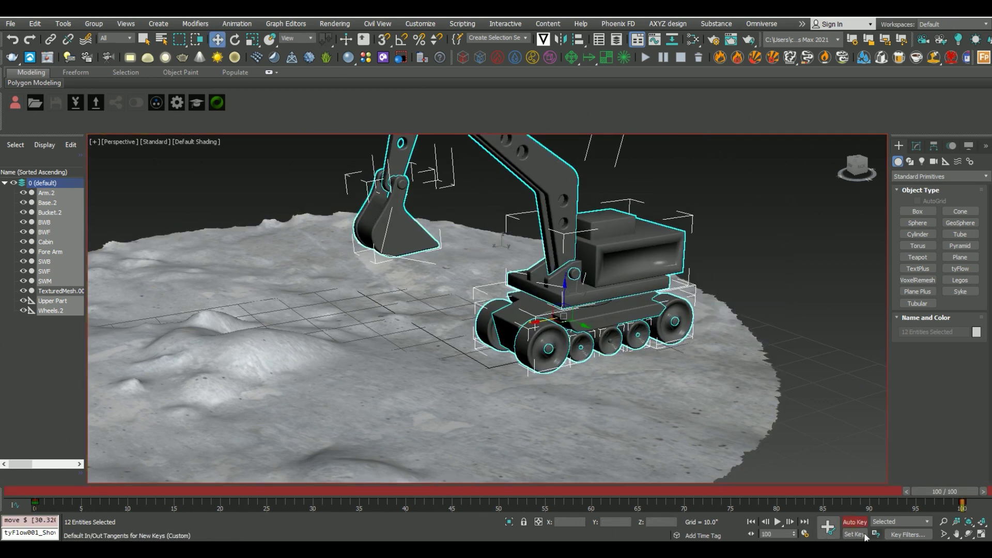
click(804, 533)
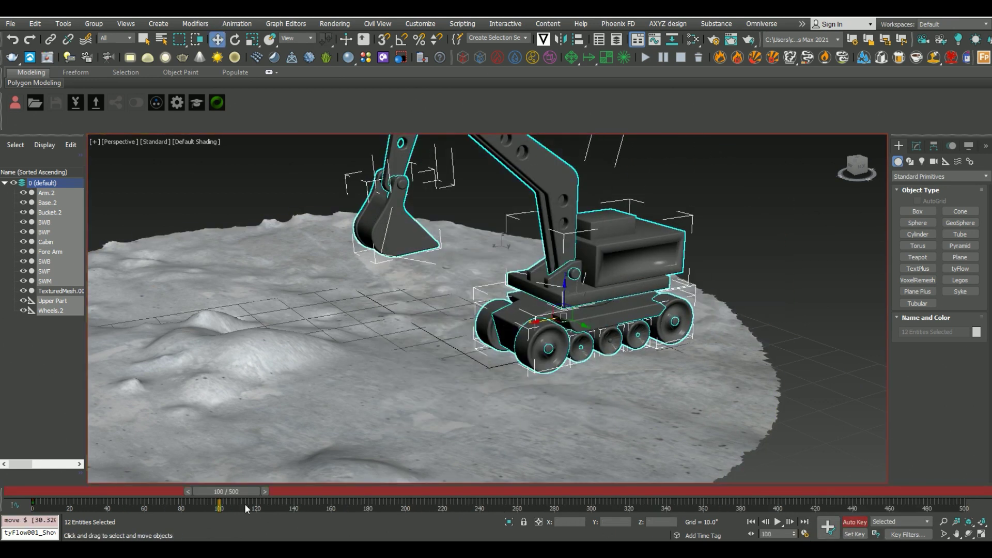
Step: At frame 200, keyframe the excavator's arm rotated downward and the forearm swung outward
drag(221, 491, 406, 491)
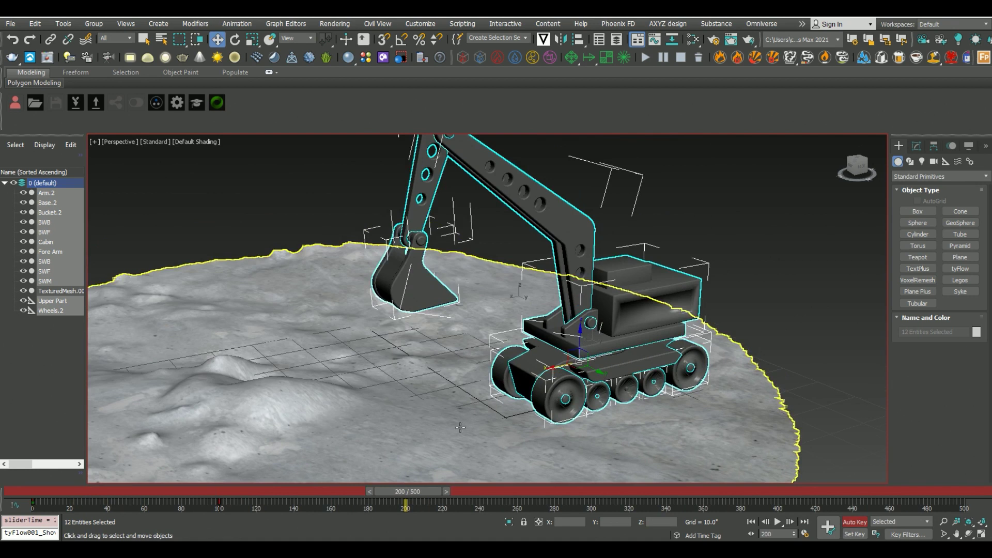
click(571, 274)
key(e)
drag(563, 302, 550, 328)
click(375, 243)
drag(346, 222, 356, 194)
Step: At frame 300, rotate the arm down to the ground and swing the forearm and bucket outward
drag(430, 494, 612, 498)
click(413, 221)
drag(561, 289, 549, 320)
click(343, 320)
drag(326, 307, 333, 284)
click(286, 418)
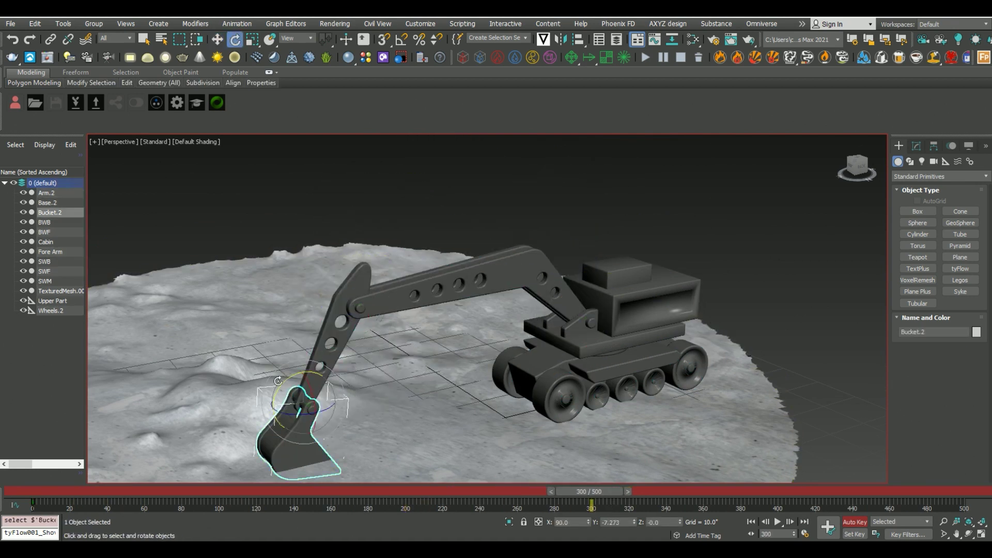
drag(278, 380, 297, 366)
Step: Shift the forearm's first key to frame 120 and the bucket's keys to frames 160 and 260
drag(587, 494, 93, 496)
click(491, 180)
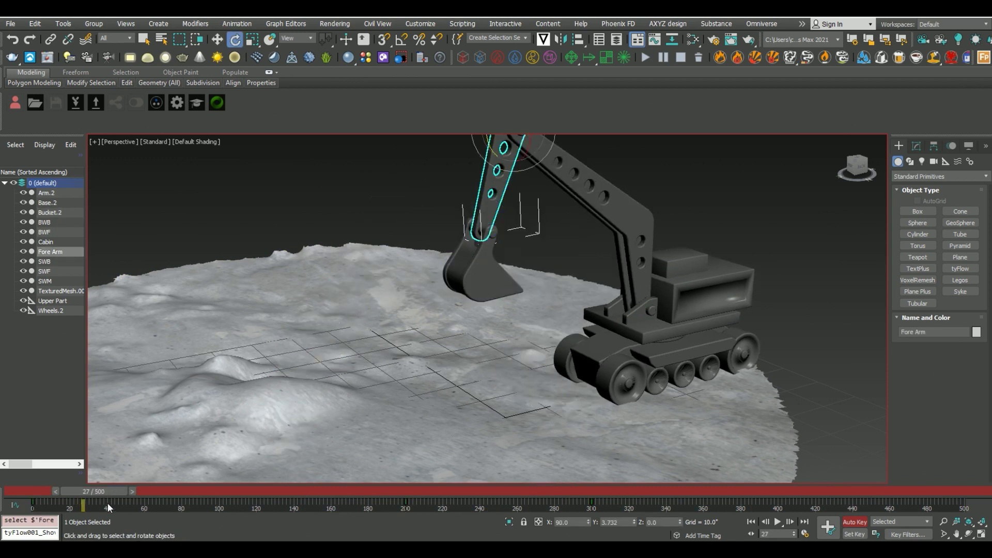
drag(33, 505, 258, 503)
drag(114, 491, 545, 511)
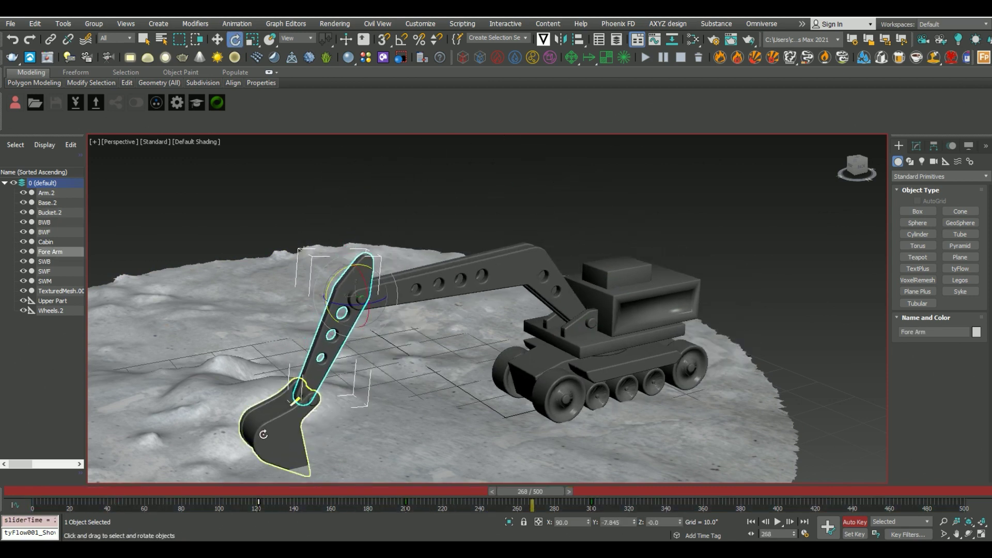
click(263, 434)
Step: Curl the bucket and forearm inward around frame 320 and lower the arm slightly around frame 300
drag(408, 493, 615, 517)
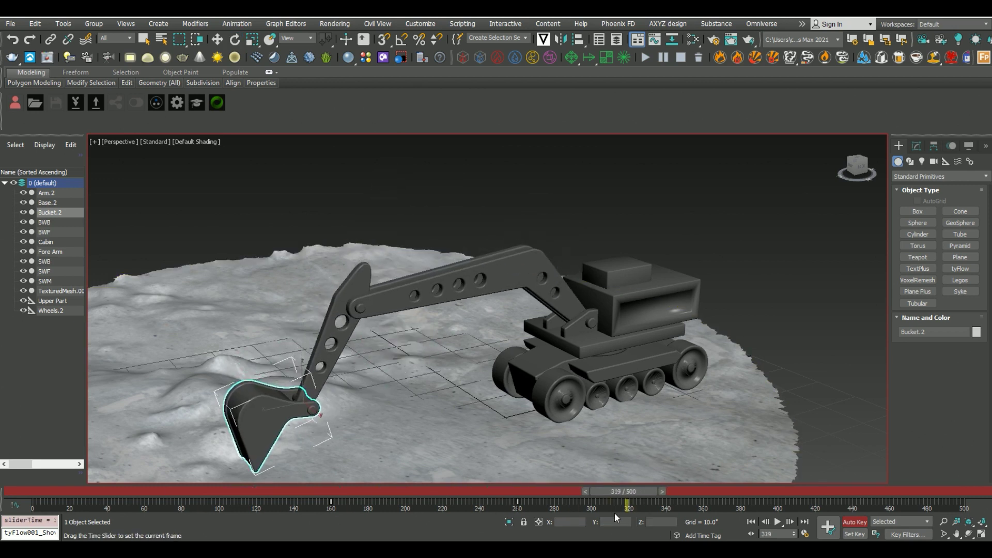
drag(281, 383, 258, 442)
click(333, 323)
drag(333, 320, 335, 356)
drag(642, 491, 607, 490)
click(557, 291)
drag(560, 293, 566, 306)
Step: Raise the arm and swing the forearm inward around frame 400, and turn off Auto Key
drag(607, 490, 792, 495)
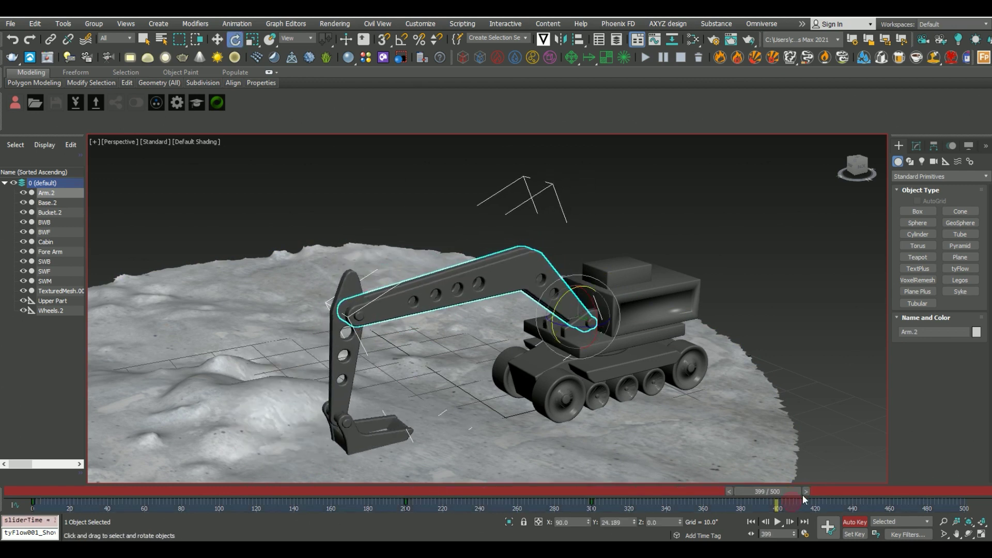
drag(564, 293, 594, 274)
click(400, 217)
drag(402, 147, 389, 173)
click(491, 205)
drag(767, 491, 950, 492)
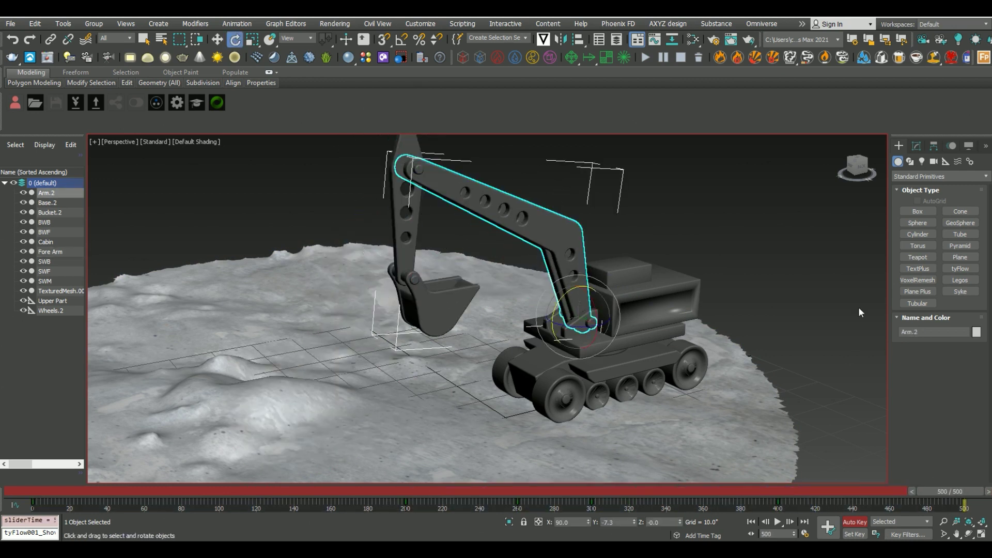
click(859, 312)
click(854, 522)
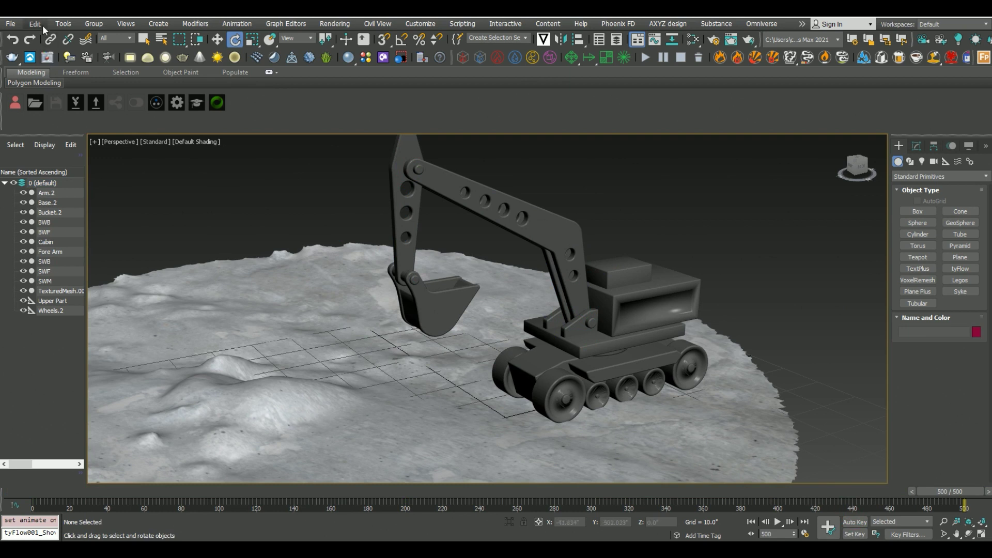
Step: Create an MP4 preview of the perspective view over the active time segment with tyPreview
click(63, 24)
mouse_move(147, 340)
click(224, 343)
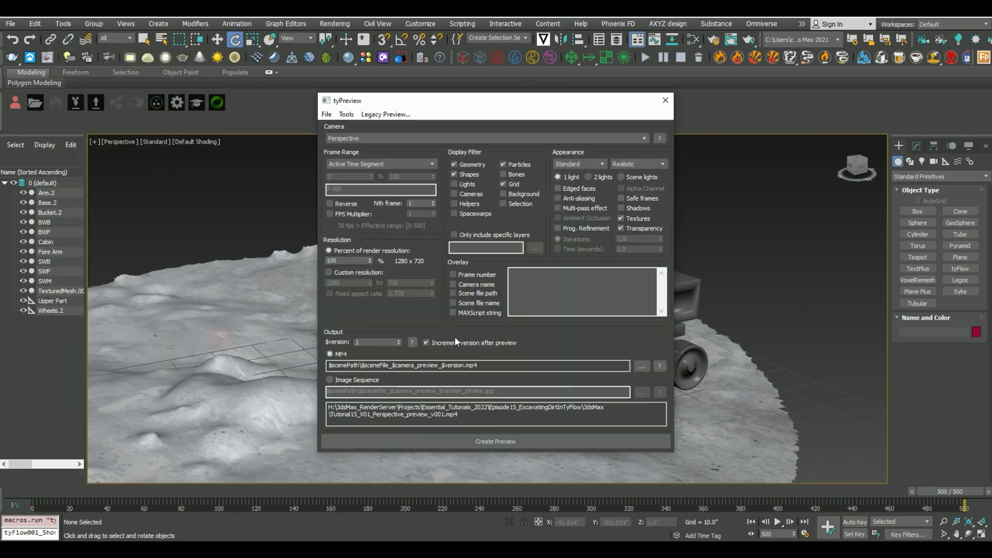
click(529, 438)
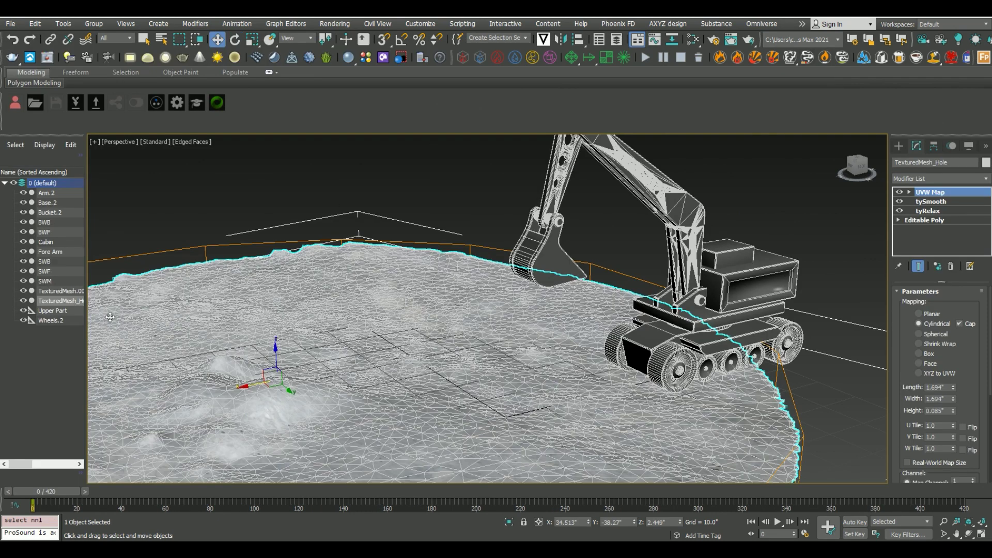
Step: Undo the TexturedMesh_Hole clone and clone the terrain mesh as a copy named TexturedMesh_Duplicate
key(ctrl+z)
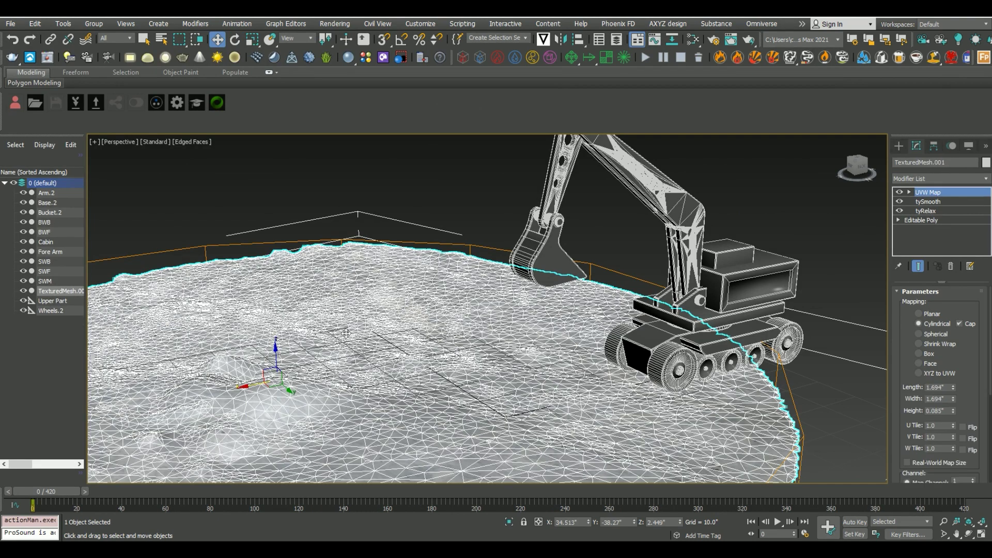
click(399, 201)
click(388, 329)
key(ctrl+v)
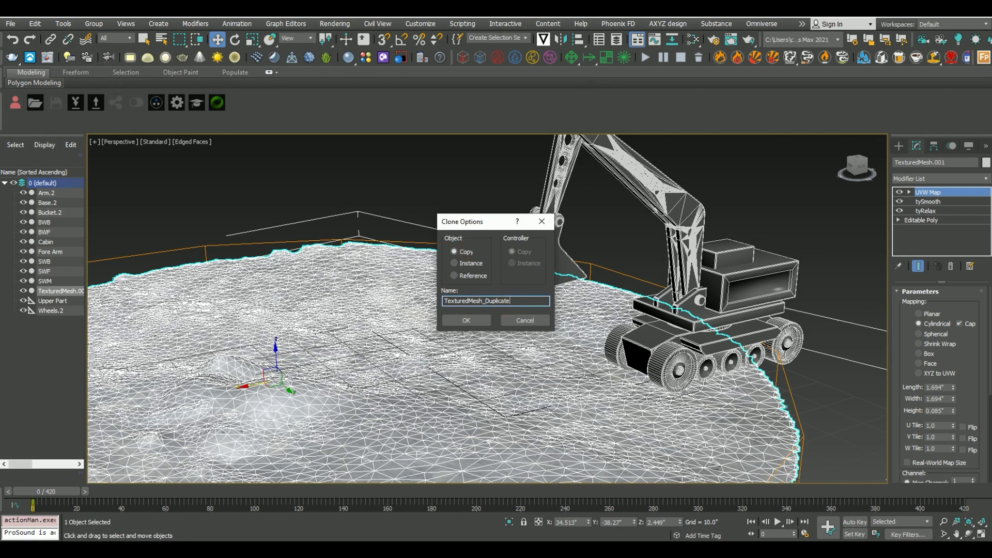
key(Return)
click(372, 202)
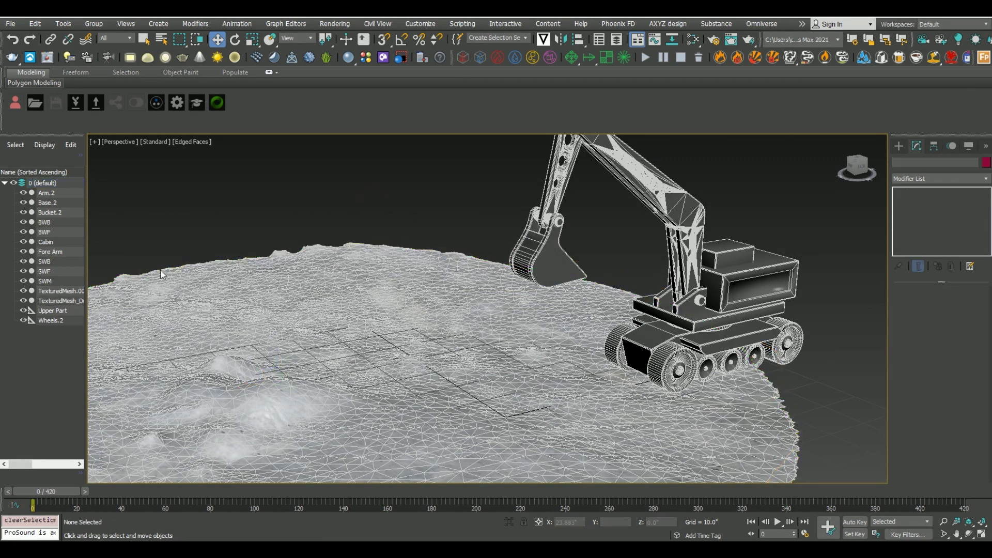
Step: Convert TexturedMesh_Duplicate to an Editable Poly and hide the original TexturedMesh.001
click(431, 345)
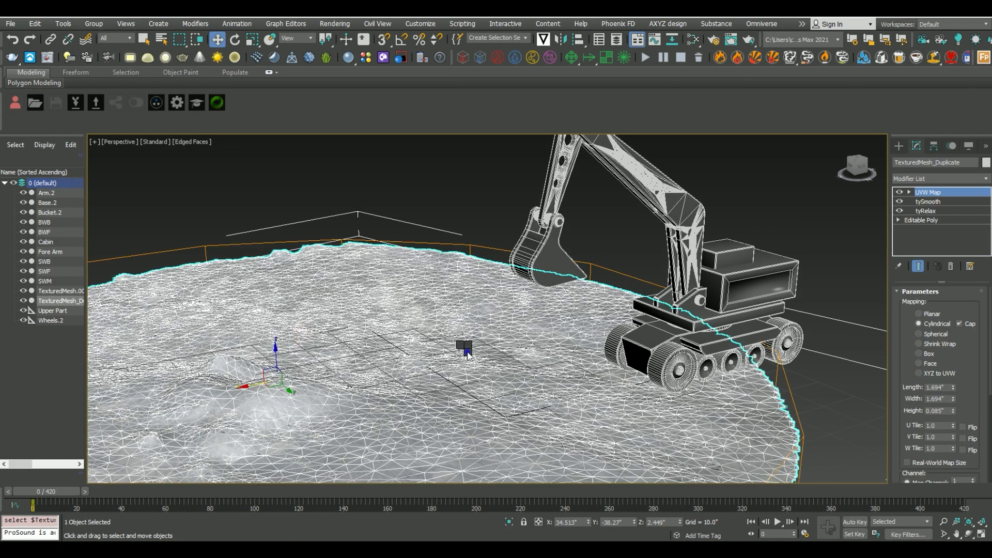
right_click(467, 353)
mouse_move(535, 464)
click(599, 470)
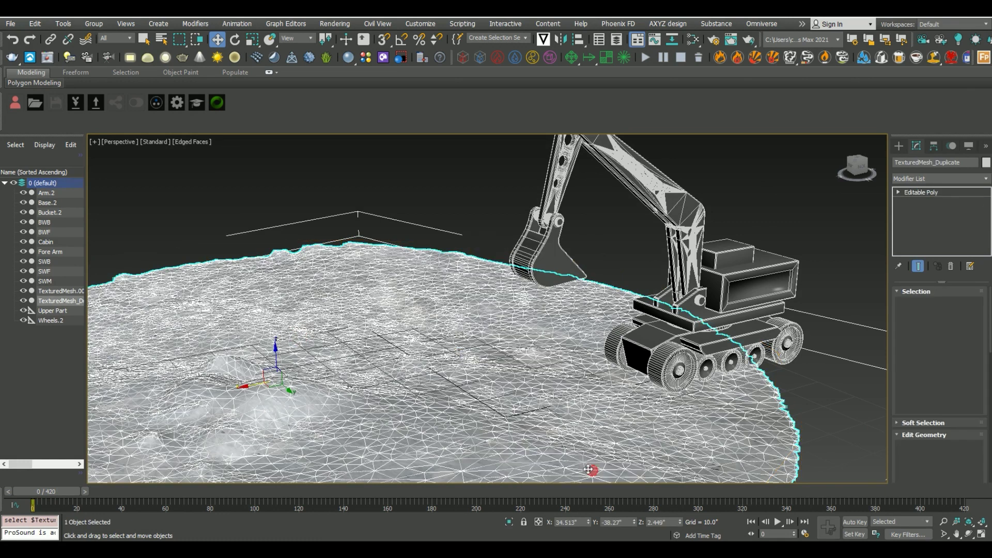
click(23, 291)
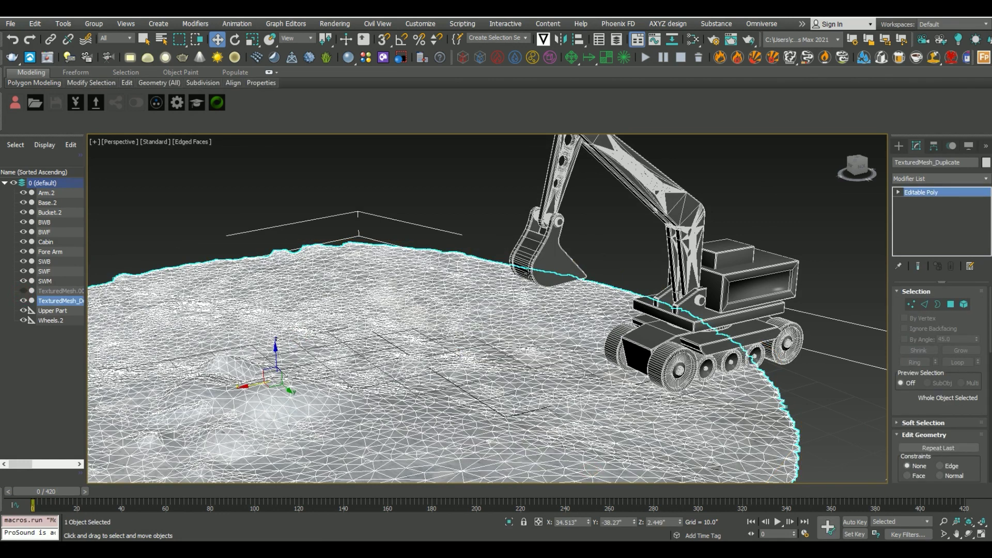
Step: Go to frame 286 and enter polygon selection on TexturedMesh_Duplicate in wireframe, close up at the bucket
click(458, 177)
key(F4)
scroll(510, 408, up, 5)
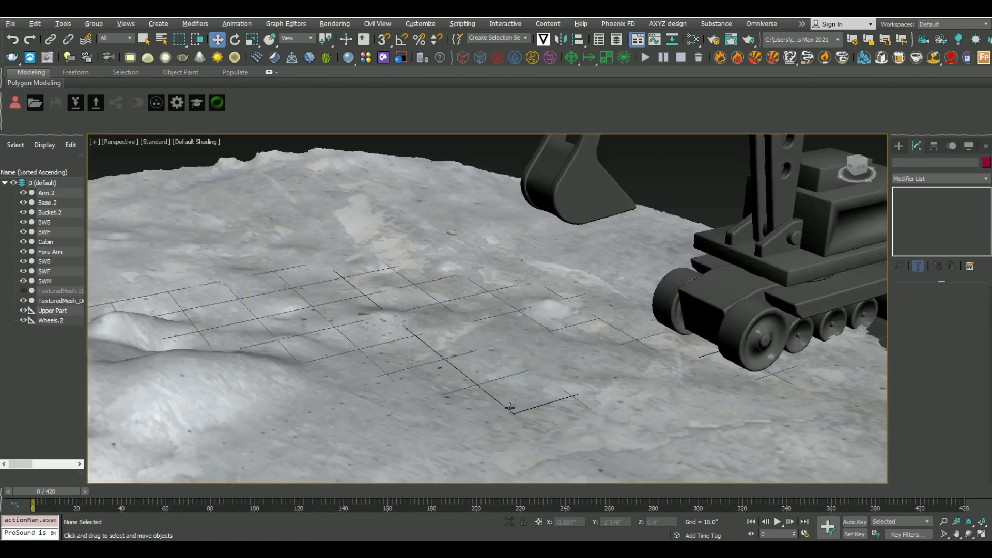
alt+middle_drag(510, 407, 474, 408)
drag(401, 489, 660, 491)
alt+middle_drag(357, 398, 516, 256)
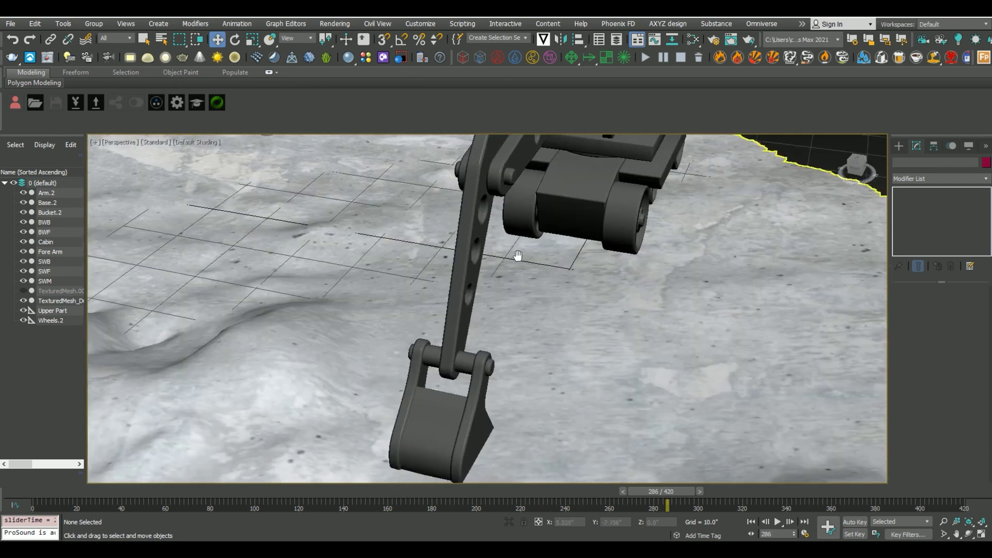
scroll(507, 335, up, 3)
middle_drag(483, 439, 493, 341)
click(482, 357)
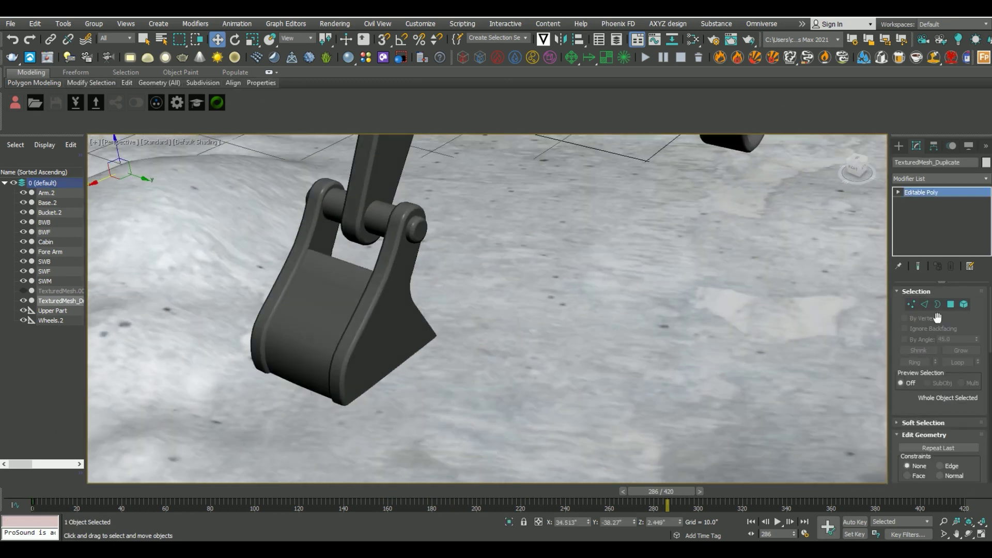
key(4)
key(F3)
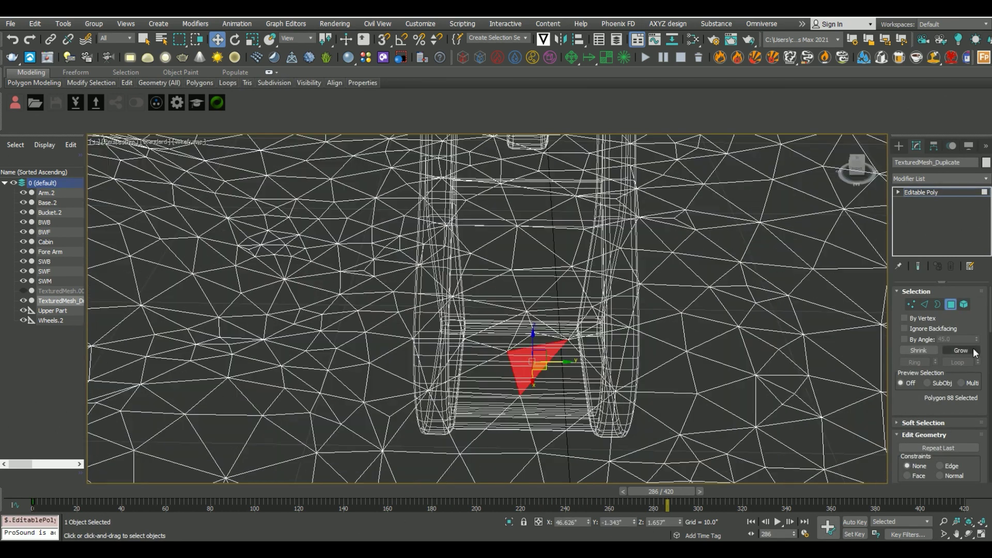
Step: Try growing the polygon selection around the spot where the bucket meets the ground at frame 286
click(973, 349)
click(973, 349)
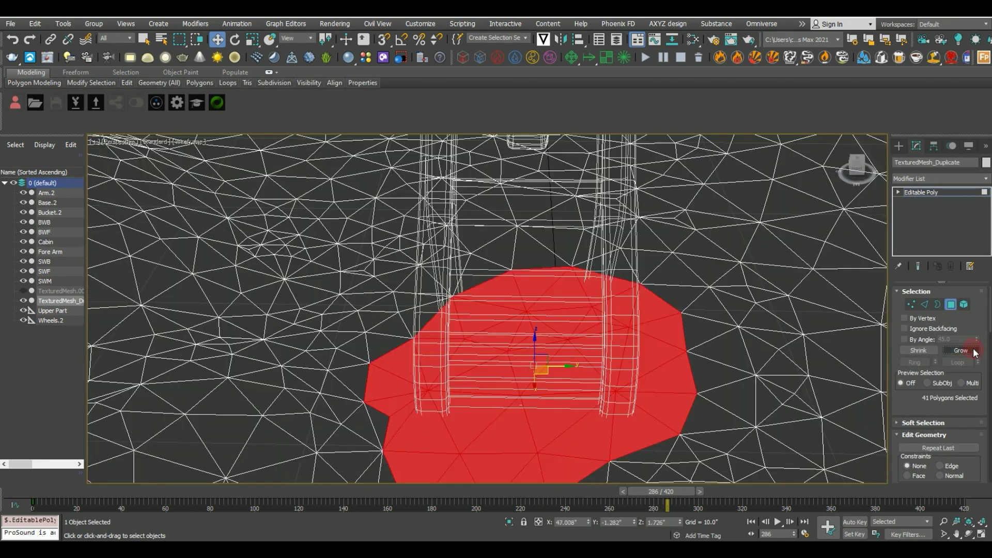
click(973, 349)
click(973, 349)
alt+middle_drag(549, 326, 816, 332)
scroll(495, 305, down, 5)
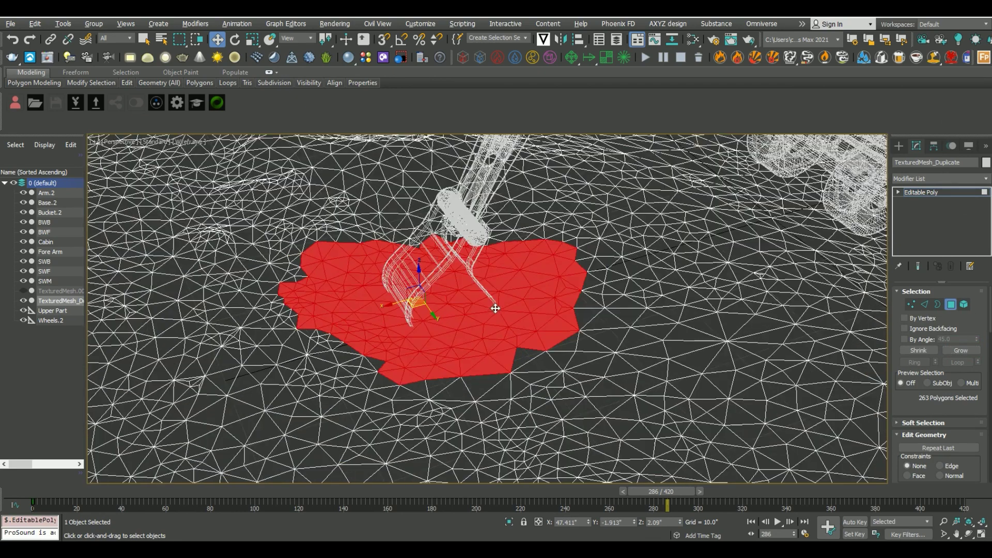
Step: At frame 306, select the terrain polygons under the bucket and grow the selection to cover the digging area
drag(313, 489, 710, 492)
click(960, 350)
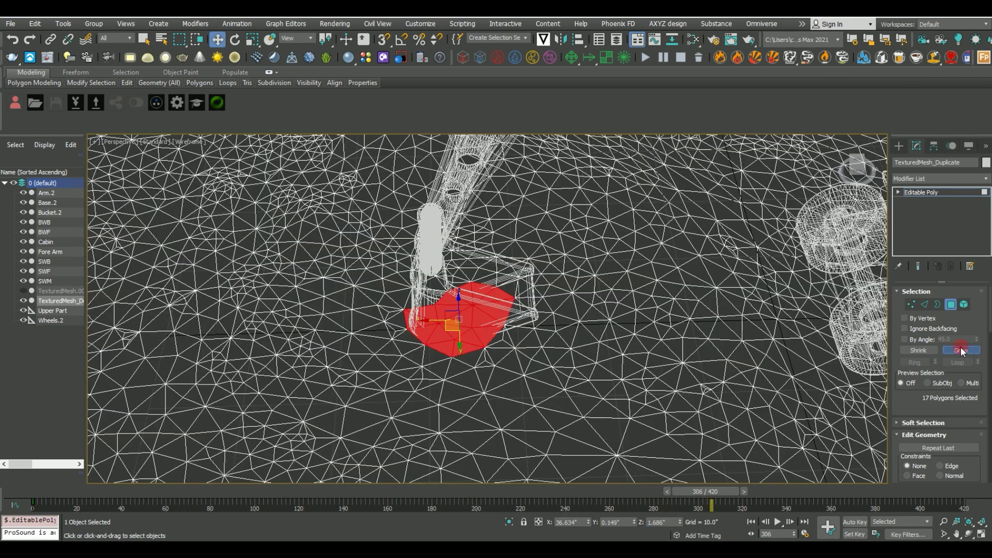
click(960, 350)
click(961, 350)
click(961, 350)
click(960, 350)
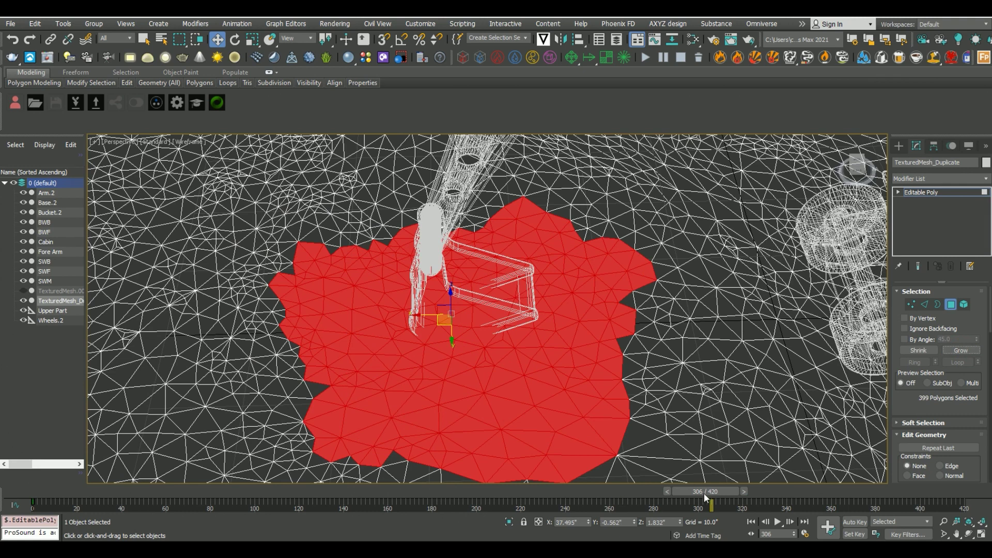
drag(705, 494, 720, 509)
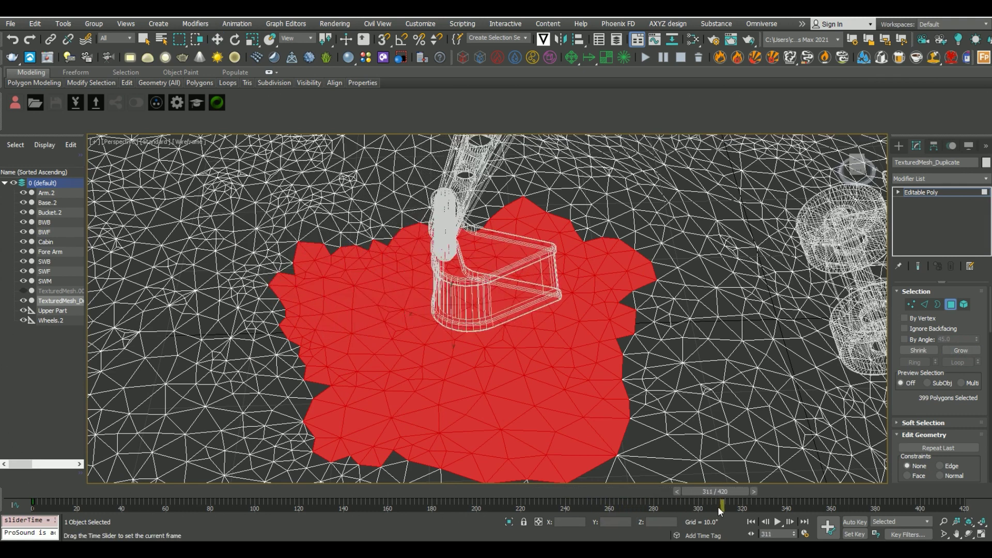
drag(718, 507, 734, 507)
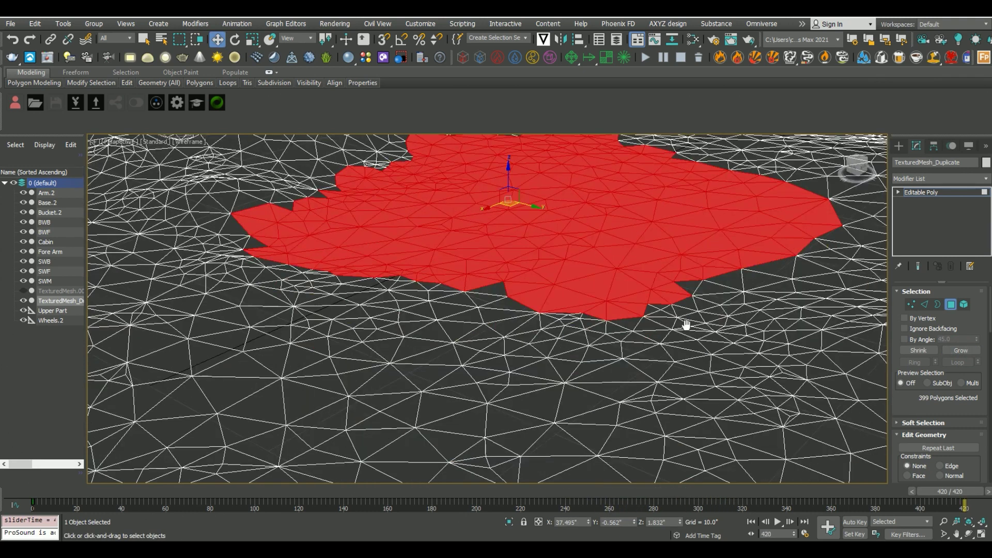
middle_drag(686, 326, 656, 405)
scroll(974, 455, down, 3)
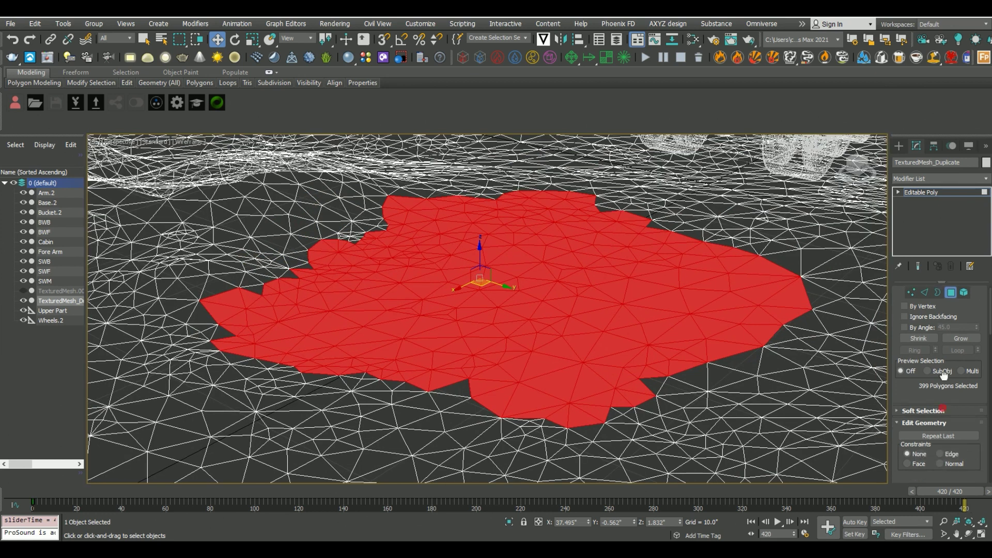
Step: Detach the selected terrain polygons as a separate object named Hole and toggle its visibility to check the cut
click(960, 430)
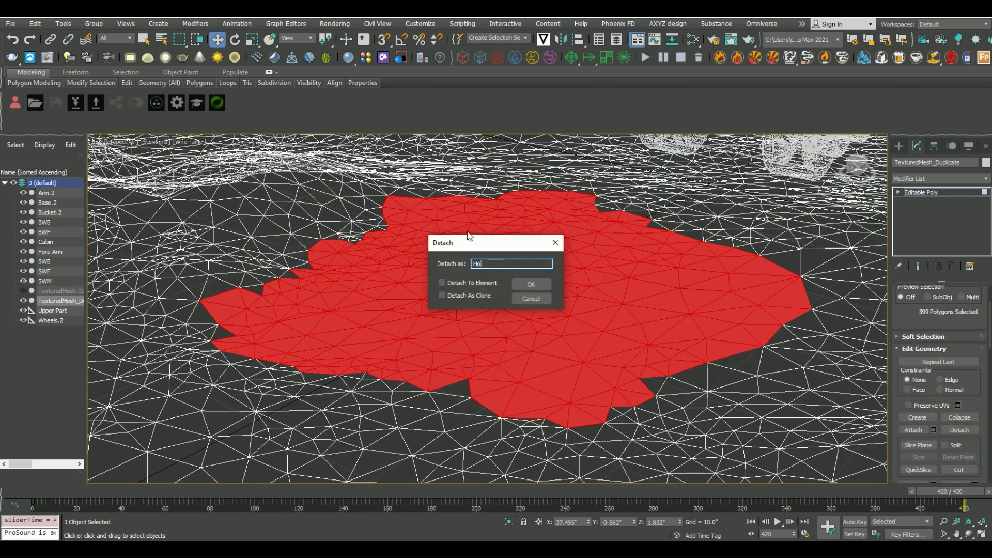
click(531, 284)
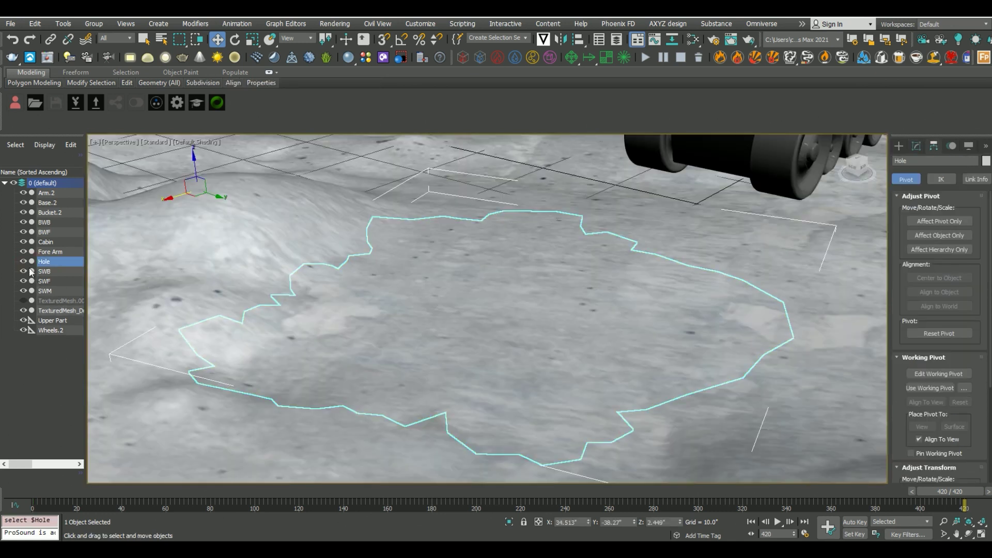
click(24, 261)
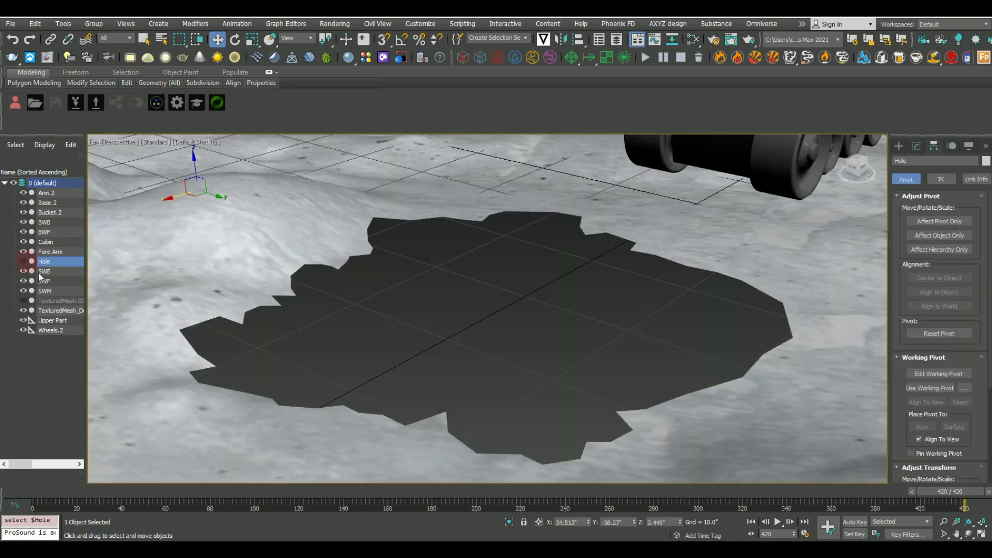
click(224, 304)
click(23, 261)
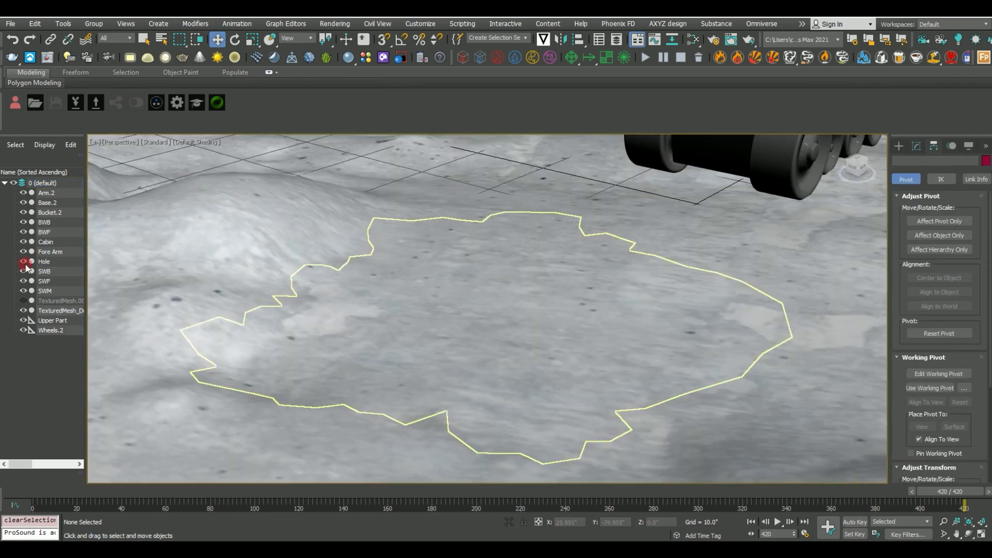
click(23, 261)
click(23, 261)
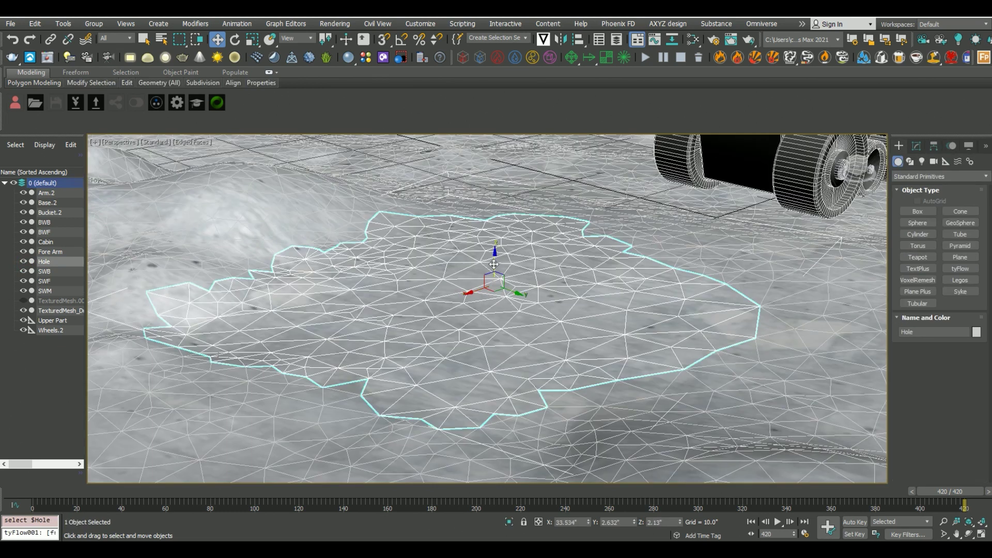
Step: Clone Hole as a copy named Hole_Volume and align its position to the original Hole
shift+drag(515, 374, 513, 358)
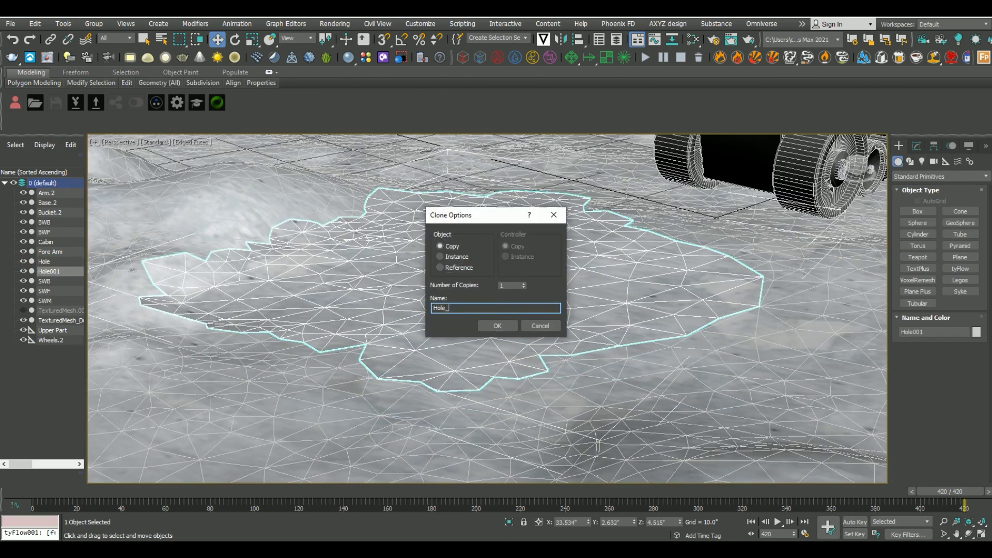
key(Return)
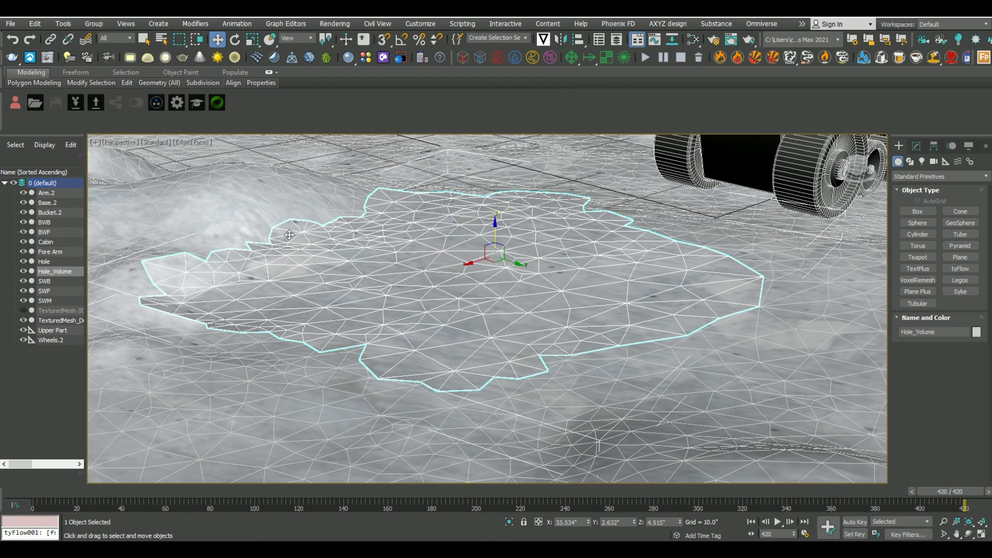
click(511, 393)
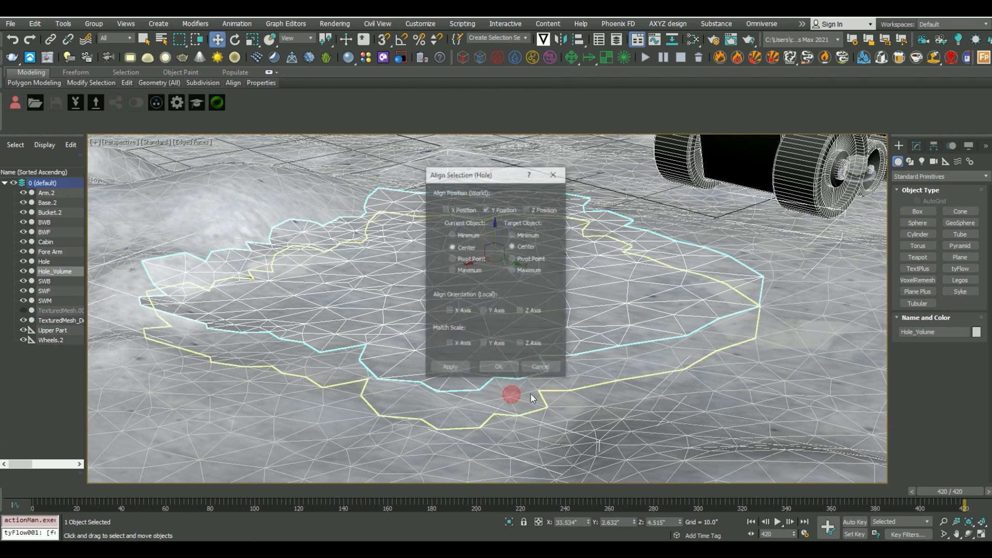
click(542, 212)
click(498, 368)
Step: Isolate Hole_Volume, select all its polygons and raise them slightly
key(alt+q)
click(584, 360)
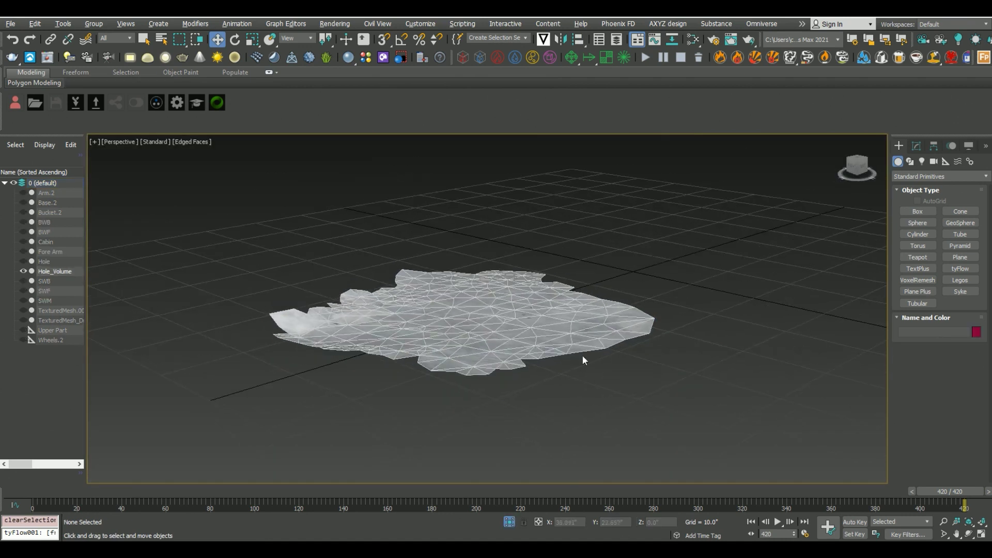
click(514, 320)
scroll(527, 325, up, 3)
key(4)
key(ctrl+a)
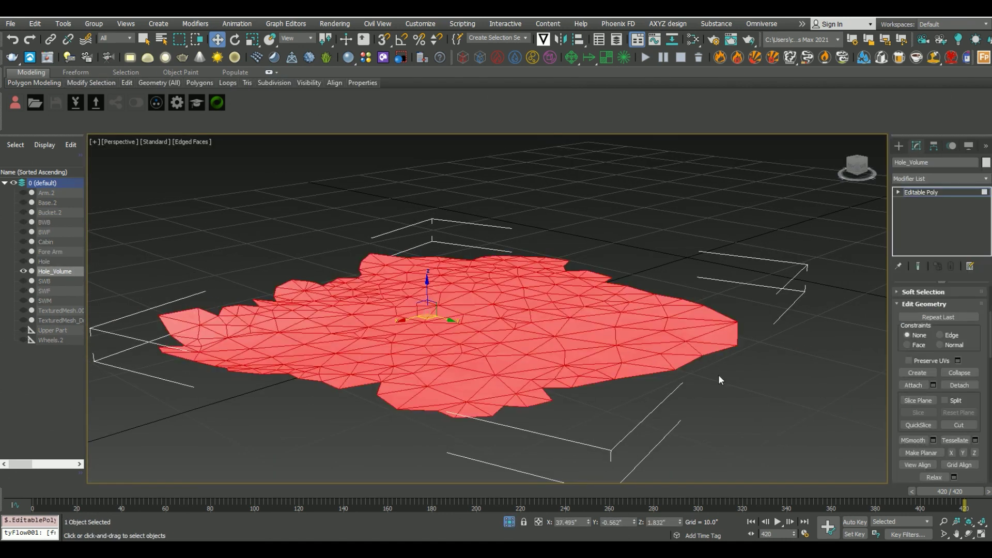
drag(423, 295, 454, 263)
Step: Compare the raised Hole_Volume surface with the surrounding terrain edge, lower it slightly to sit just above the ground, and isolate it again
key(alt+q)
scroll(362, 388, up, 8)
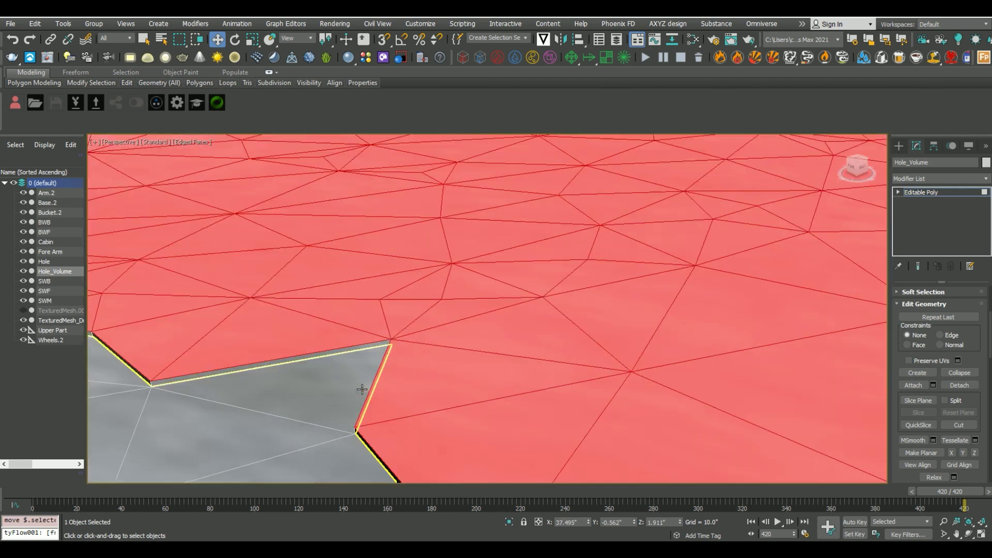
alt+middle_drag(443, 369, 506, 341)
middle_drag(669, 259, 248, 398)
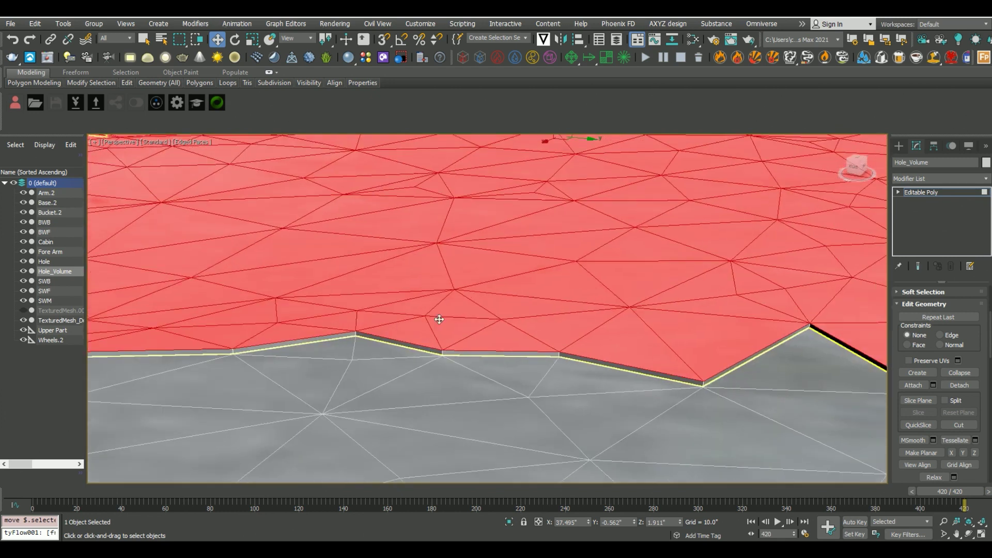
scroll(615, 212, down, 3)
middle_drag(568, 155, 602, 147)
drag(591, 148, 589, 151)
key(alt+q)
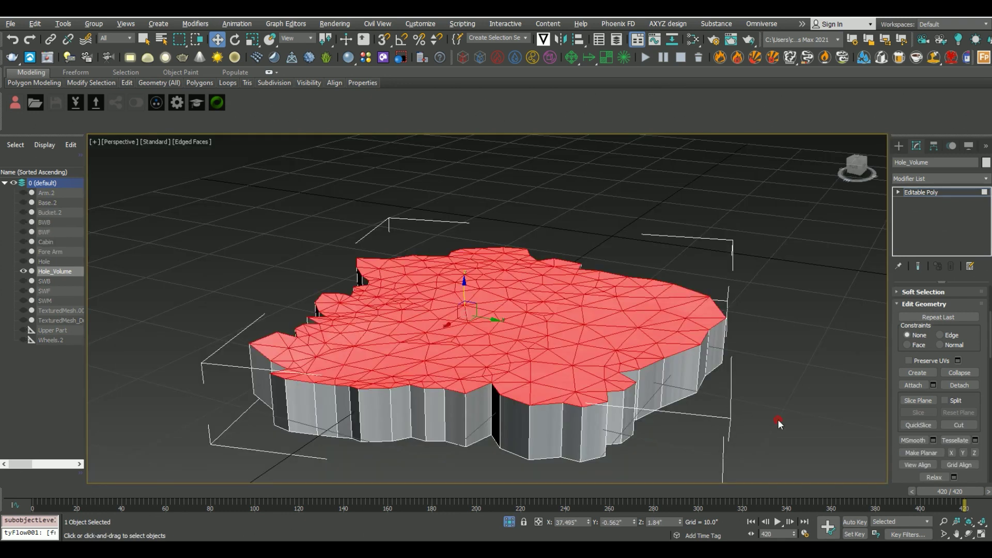
Step: Extend Hole_Volume's open border further downward to deepen its side walls
click(779, 424)
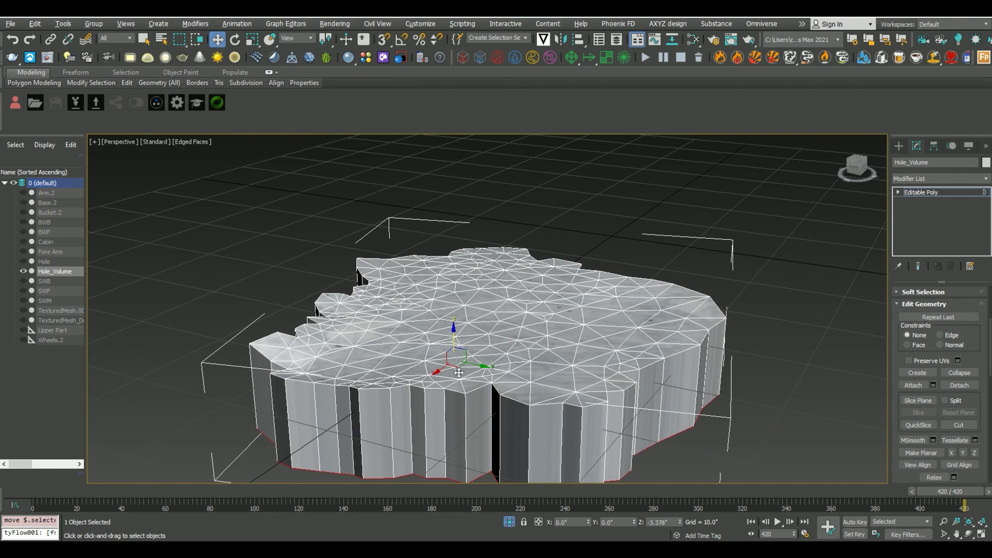
alt+middle_drag(456, 376, 452, 361)
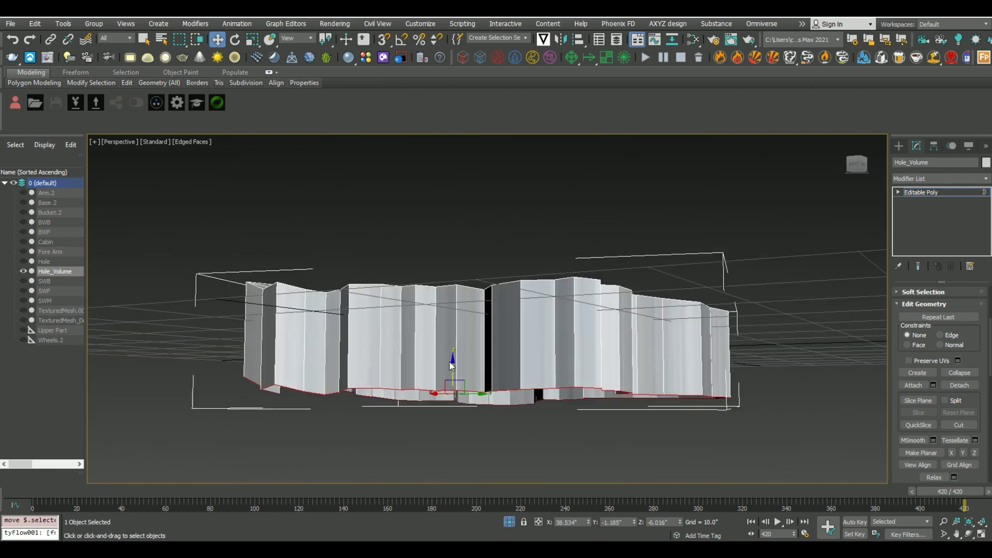
drag(452, 361, 453, 369)
alt+middle_drag(452, 369, 567, 346)
Step: Close Hole_Volume's underside with a Symmetry modifier mirrored on Y with a 0.001" threshold, and collapse it to Editable Poly
click(954, 178)
text(sy)
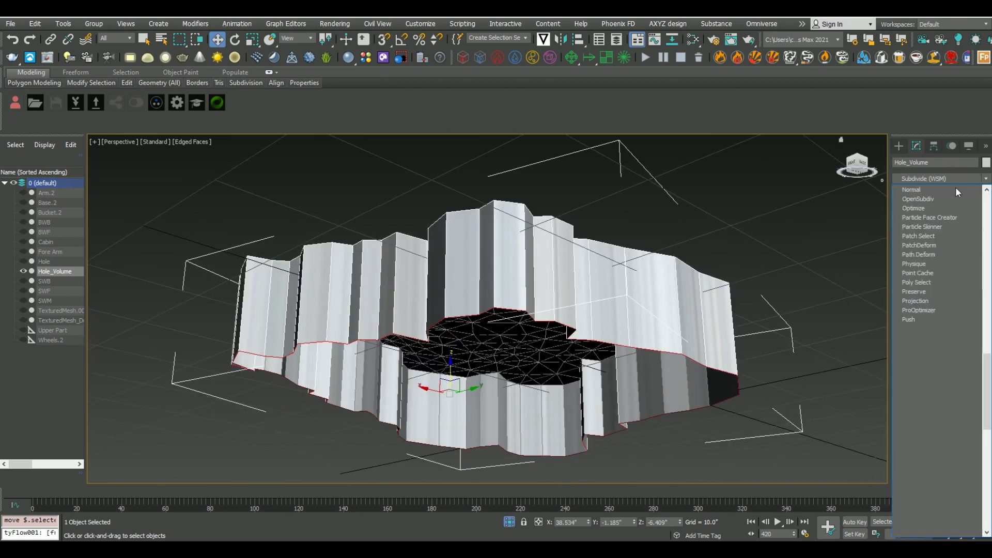
click(931, 193)
click(936, 313)
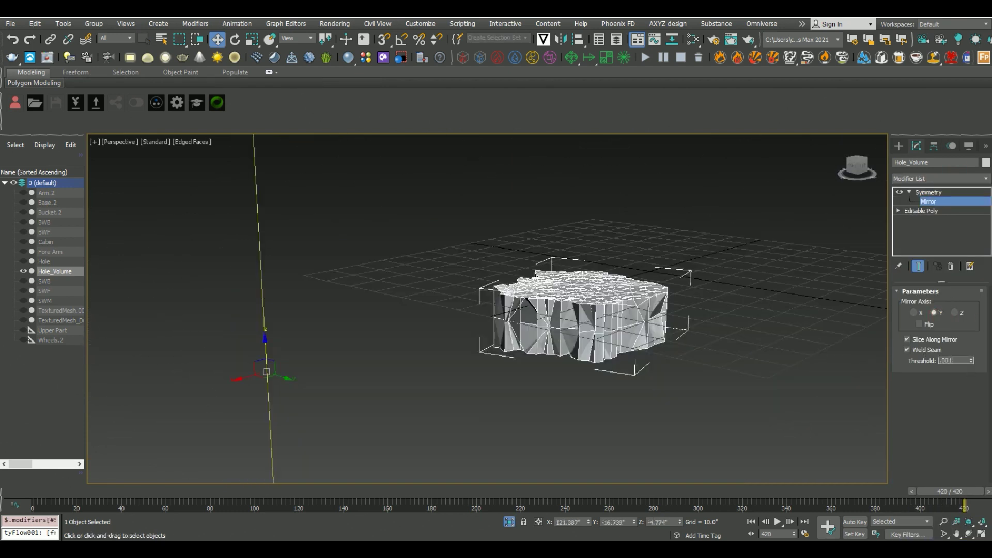
key(Return)
scroll(585, 350, up, 10)
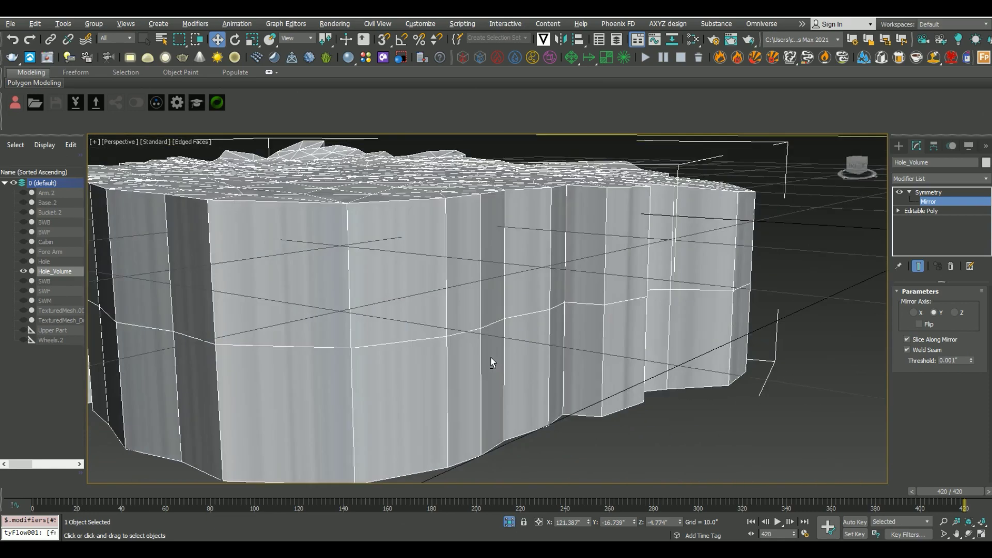
alt+middle_drag(490, 358, 179, 369)
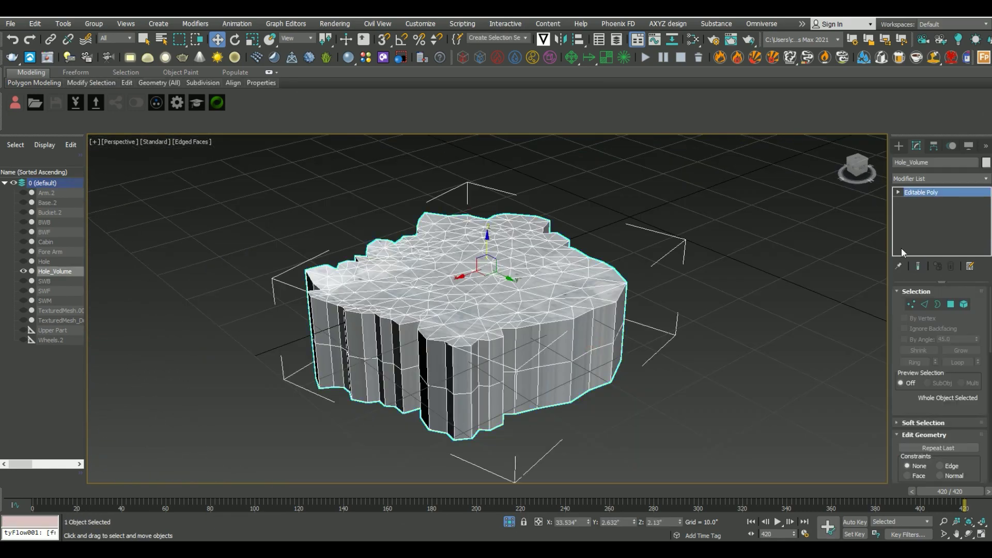
Step: Exit isolation with Hole hidden and check how Hole_Volume fits the opening in the terrain by toggling its visibility
click(725, 381)
click(512, 522)
scroll(630, 264, down, 3)
middle_drag(630, 263, 626, 324)
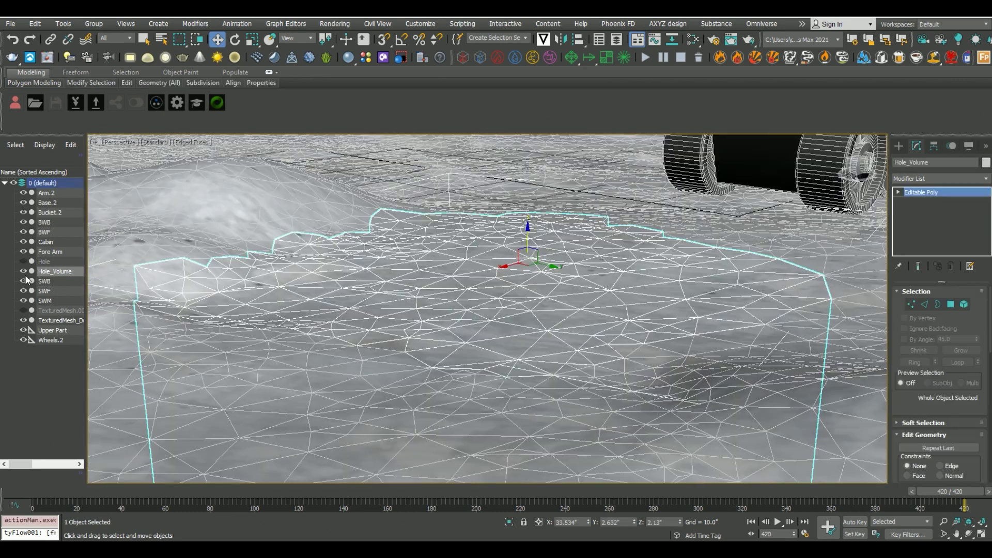
click(25, 272)
click(24, 272)
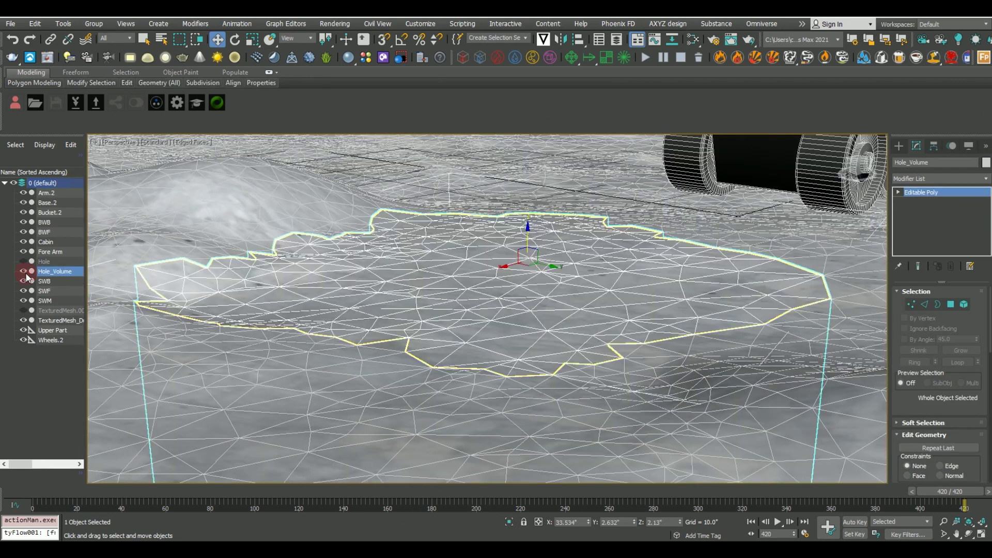
alt+middle_drag(348, 295, 362, 313)
scroll(678, 394, down, 3)
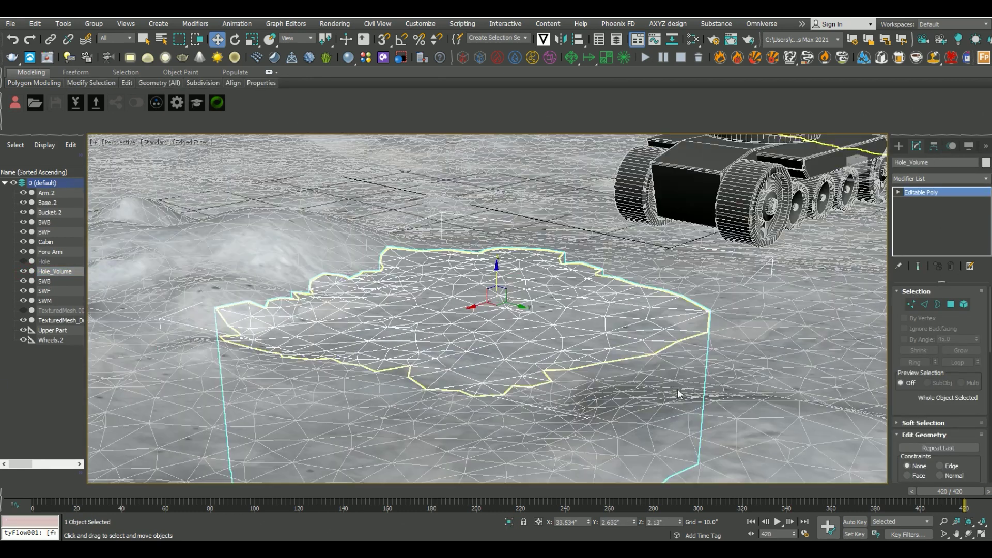
Step: In the left view at frame 290, select Hole_Volume's lower vertices and raise them closer to the bucket
key(l)
drag(109, 502, 230, 499)
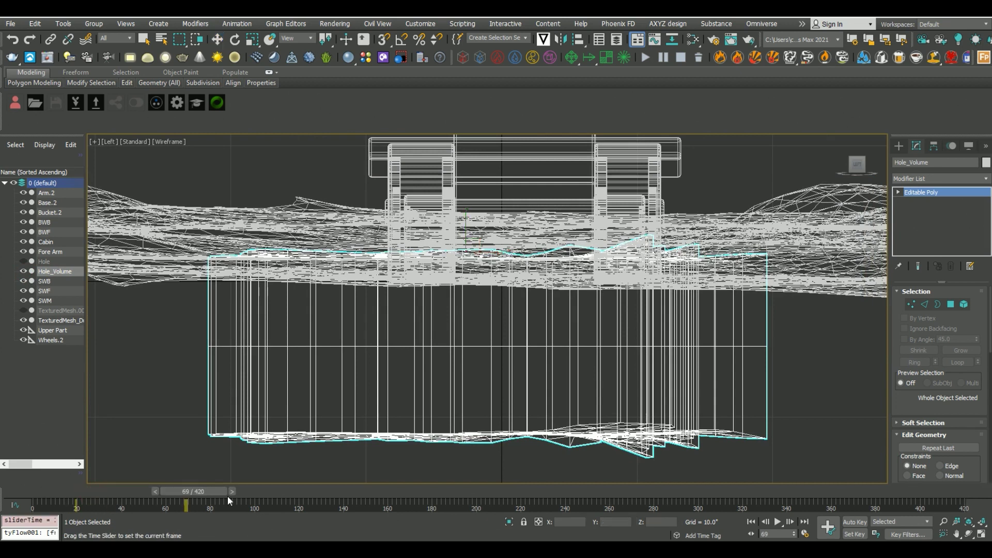
drag(563, 491, 676, 505)
key(1)
drag(814, 329, 144, 492)
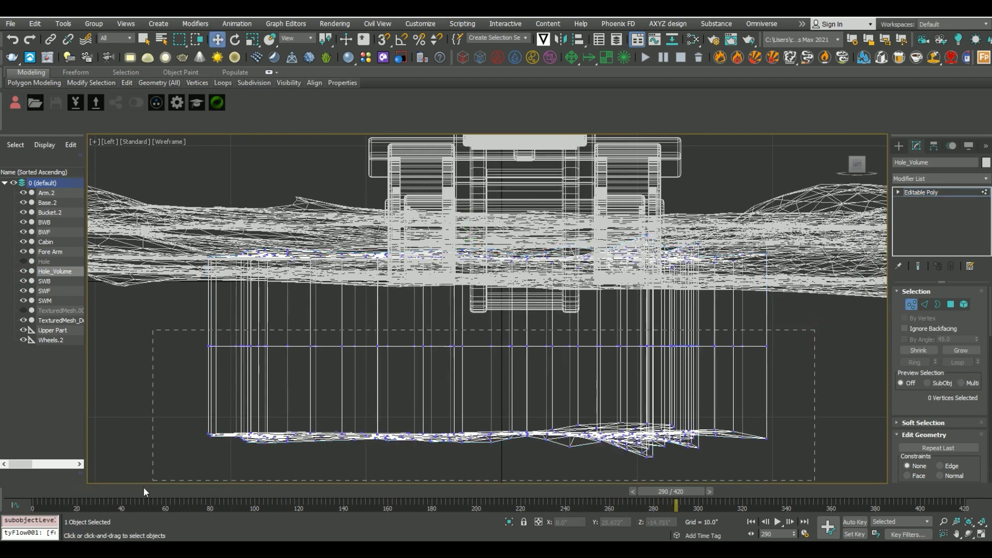
drag(512, 382, 531, 339)
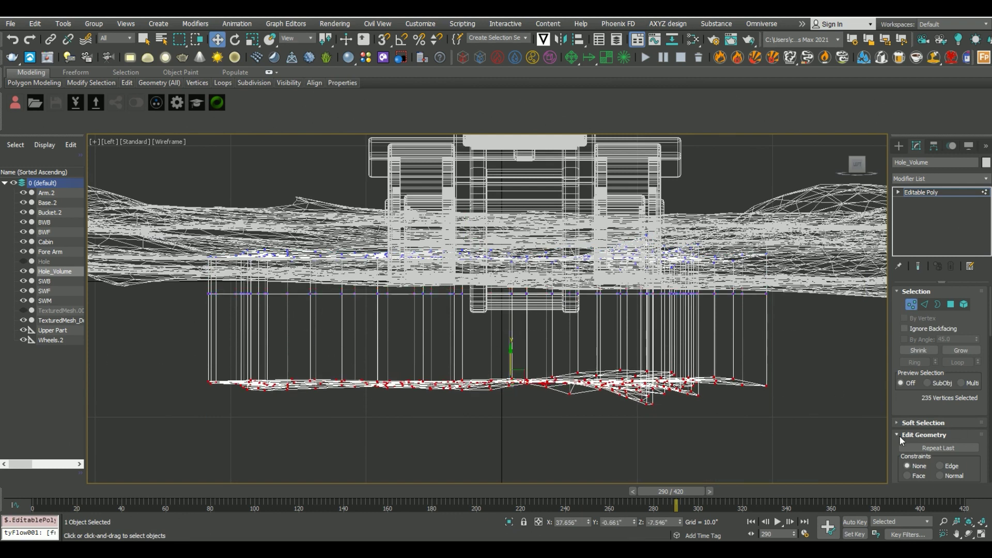
Step: Flatten Hole_Volume's bottom vertices on Z and raise them nearer the bucket's lowest reach, scrubbing the animation to check
scroll(902, 440, down, 3)
click(974, 467)
key(f)
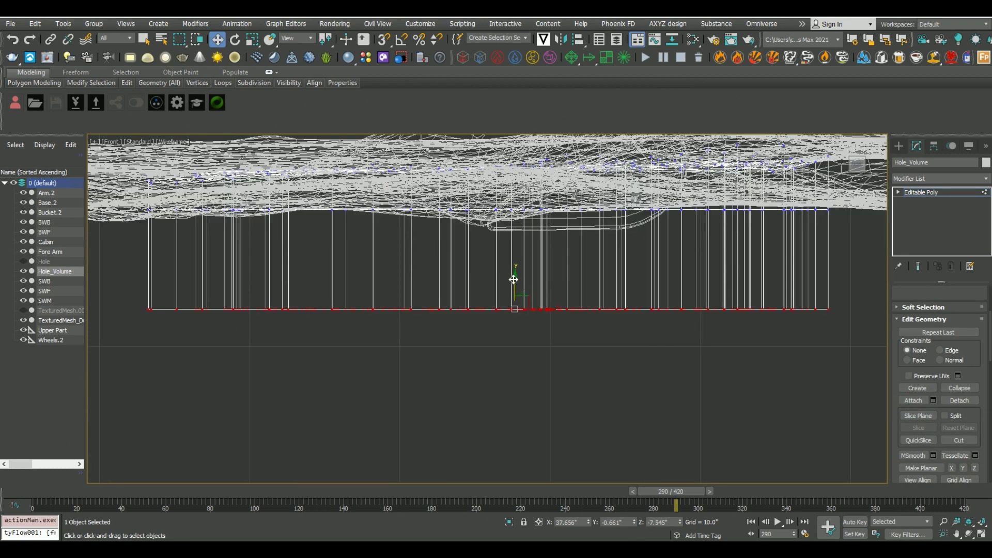
drag(513, 279, 510, 234)
drag(71, 494, 965, 491)
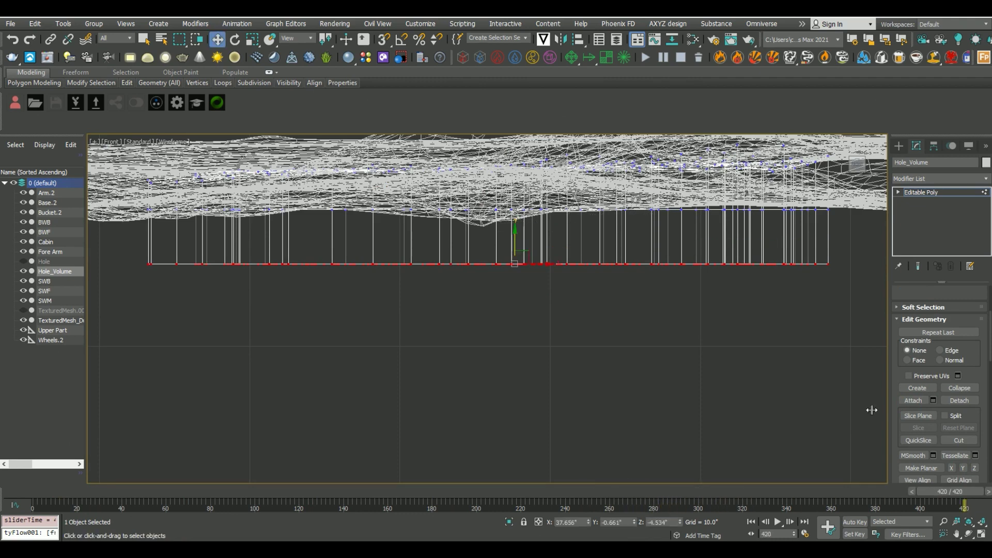
Step: Deselect Hole_Volume, return to a close perspective view of the digging area and save the scene
click(899, 147)
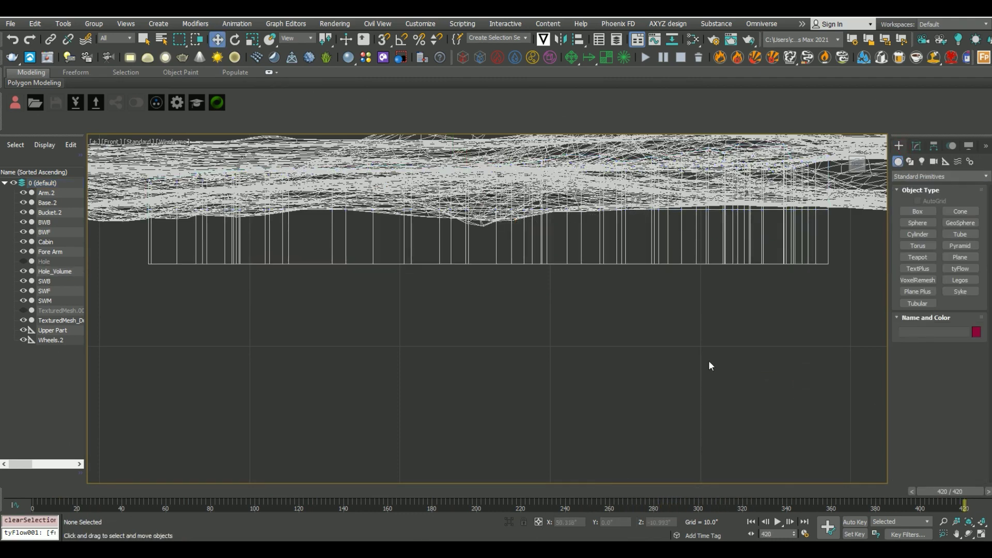
key(p)
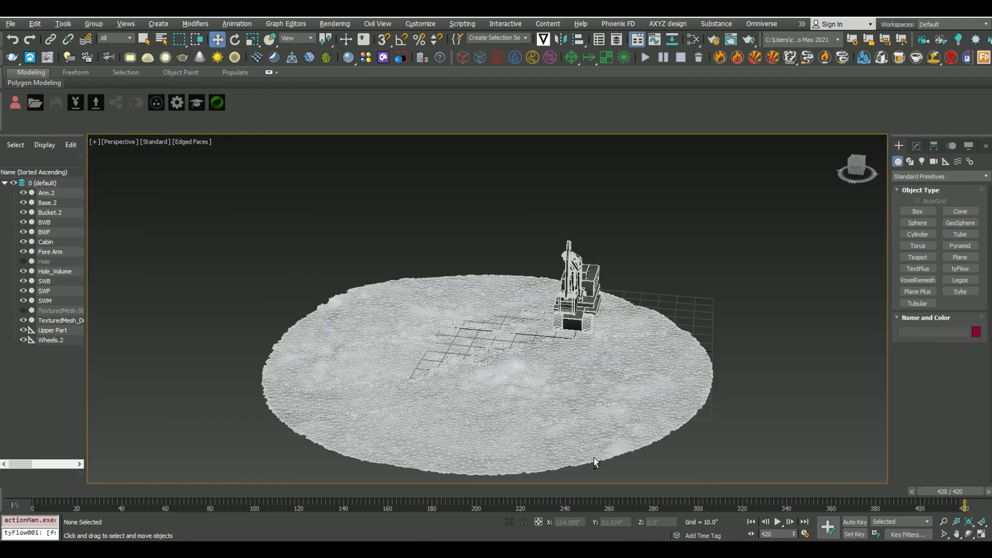
scroll(593, 460, up, 5)
alt+middle_drag(593, 461, 577, 333)
key(ctrl+s)
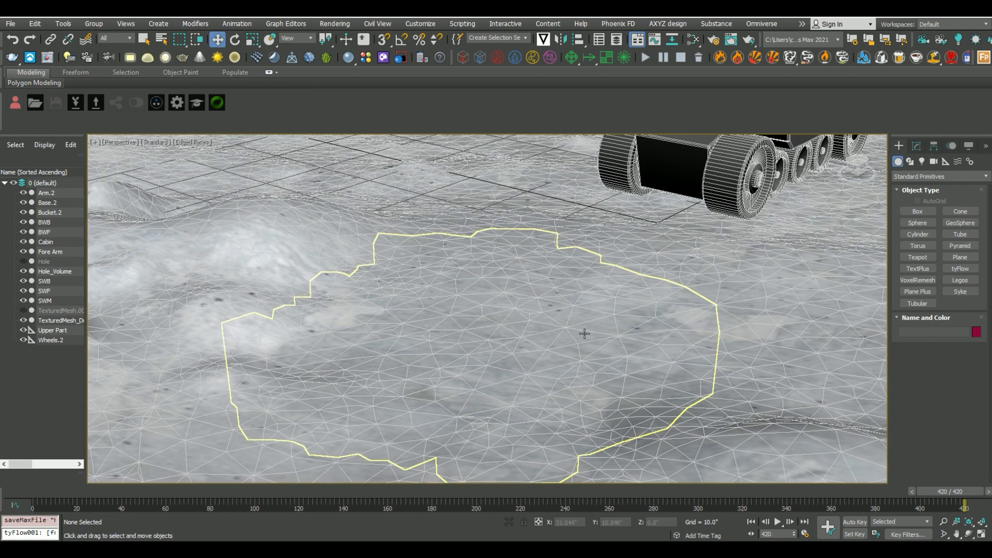
key(shift+z)
key(shift+z)
key(shift+z)
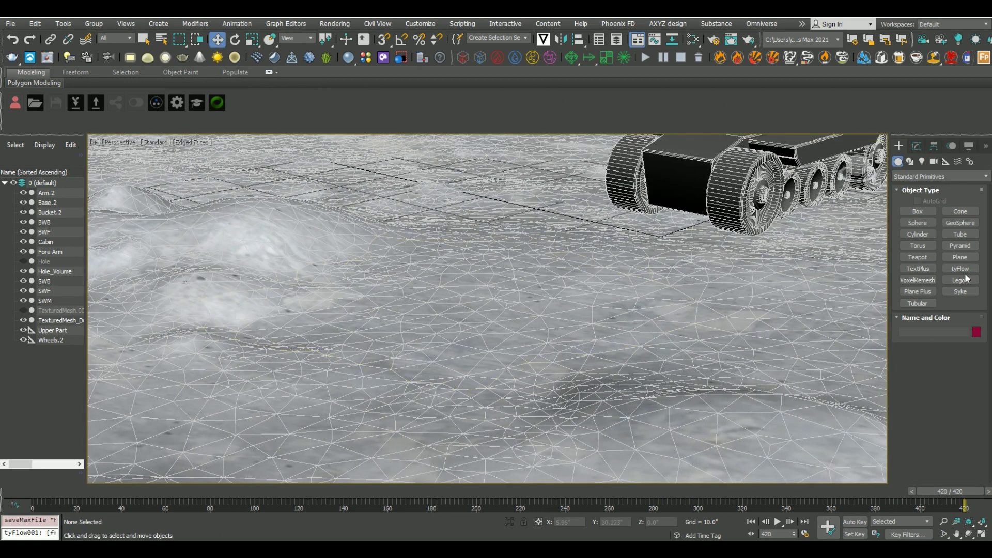
Step: Create a tyFlow object on the terrain and open its editor
click(960, 269)
drag(757, 326, 831, 305)
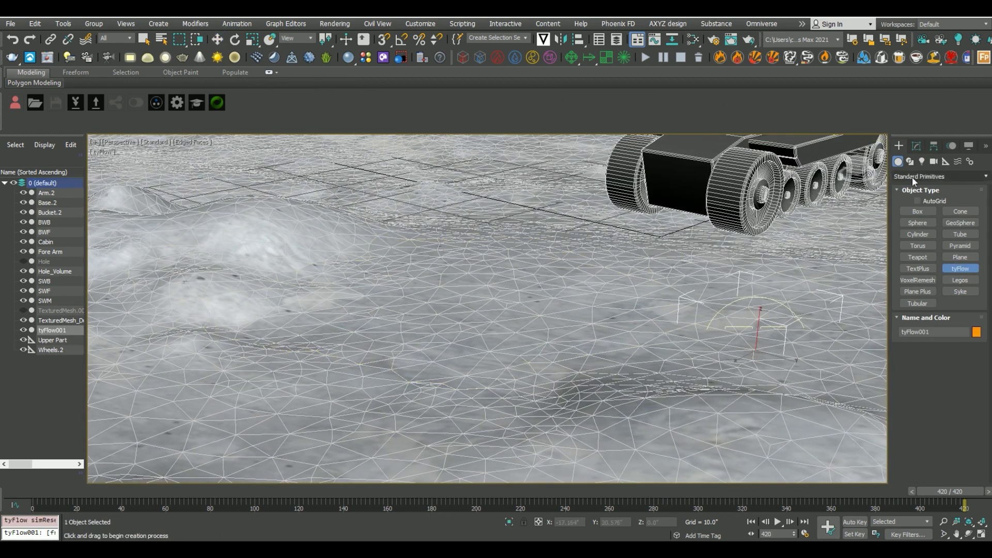
click(915, 146)
click(932, 316)
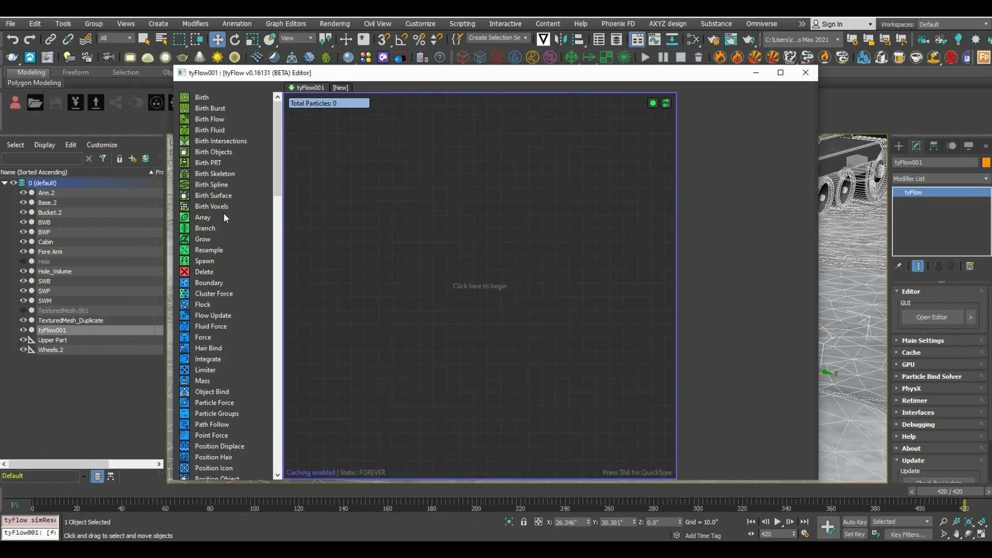
Step: Add a Birth Voxels event to the flow with Hole_Volume as its voxel source object
drag(212, 206, 392, 202)
click(723, 230)
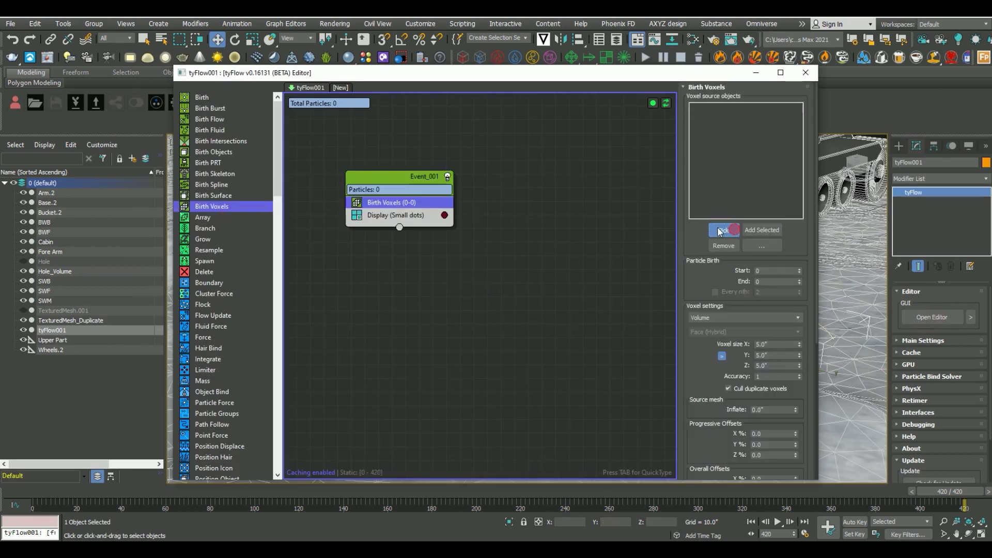
click(56, 271)
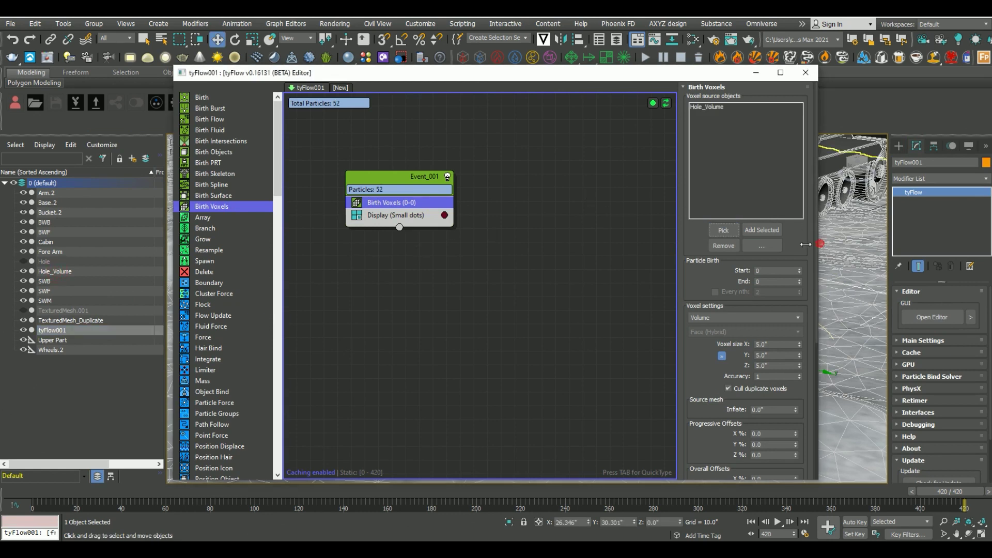
Step: Set the event's Display type to Geometry, shrink and move the editor aside, and show the scene in wireframe
drag(824, 243, 590, 243)
drag(391, 186, 349, 185)
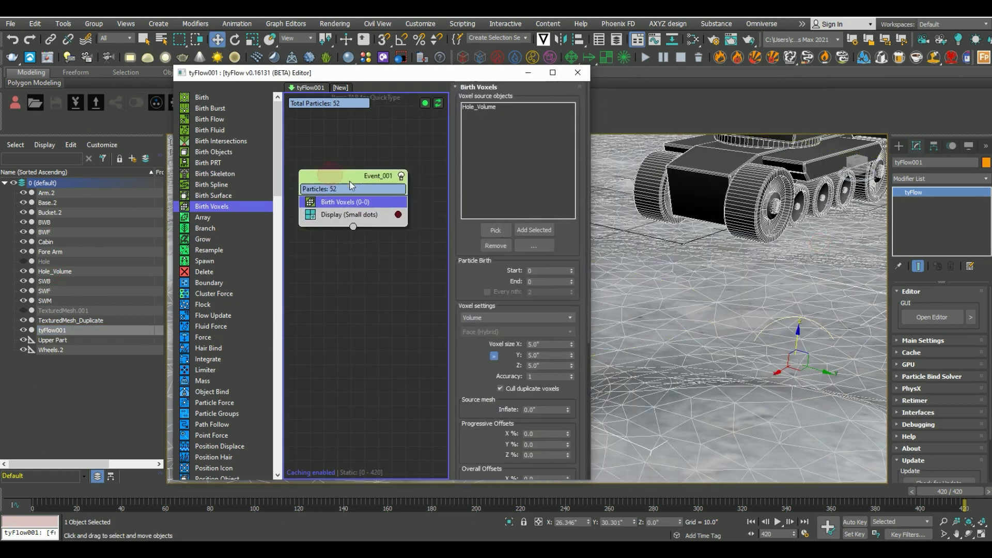
click(351, 215)
click(496, 108)
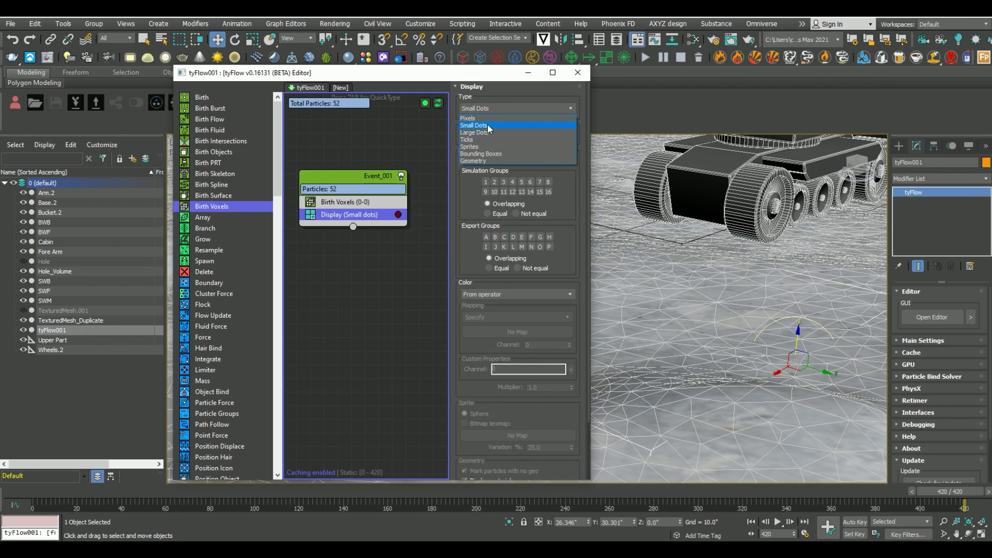
click(472, 161)
drag(413, 72, 216, 69)
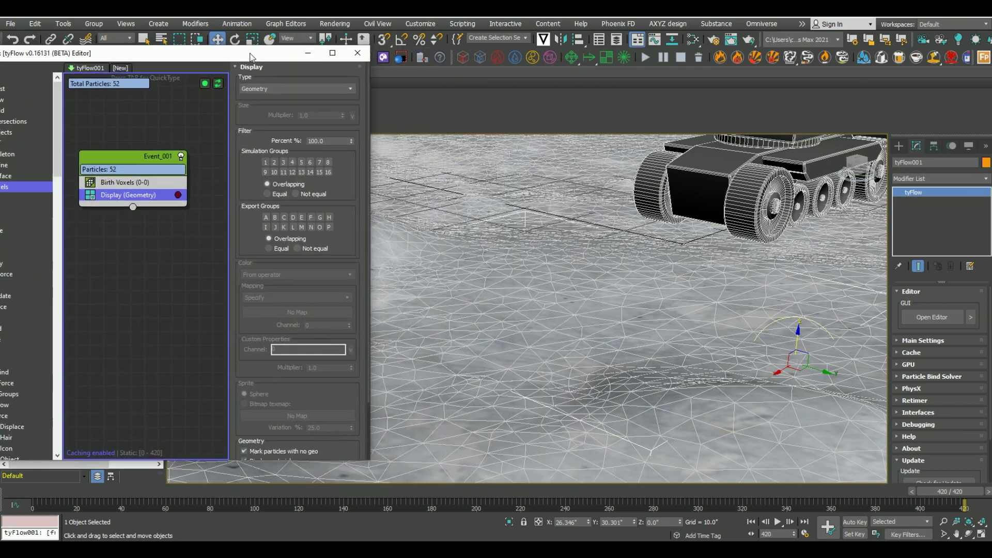
key(F3)
Step: Add a Shape operator to Event_001 after Birth Voxels
click(191, 198)
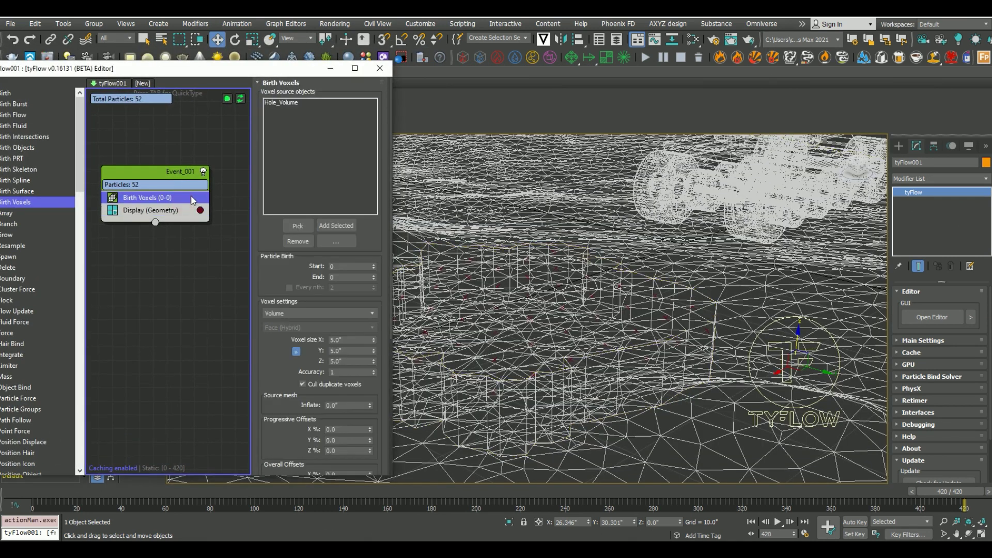
key(Tab)
text(shaoe)
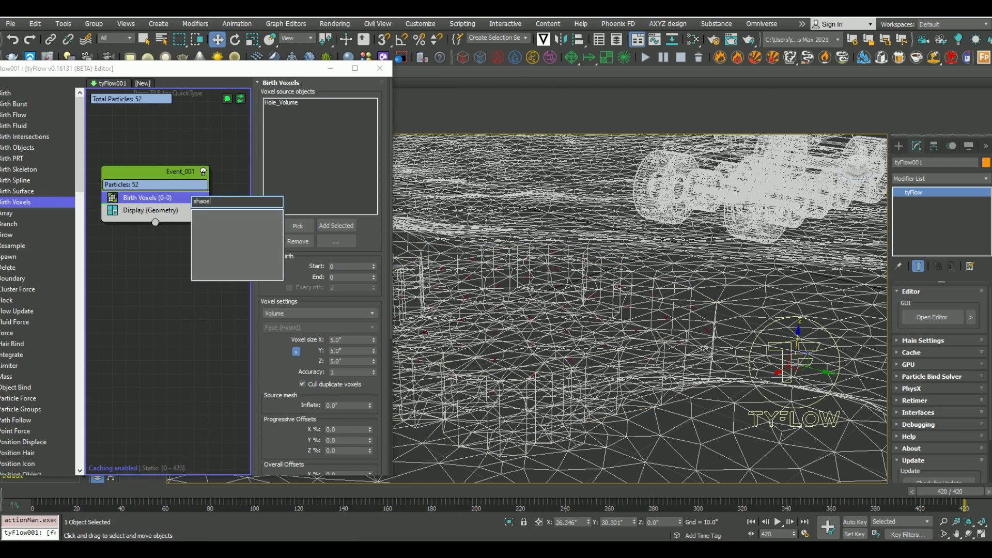
key(BackSpace)
key(BackSpace)
text(pe)
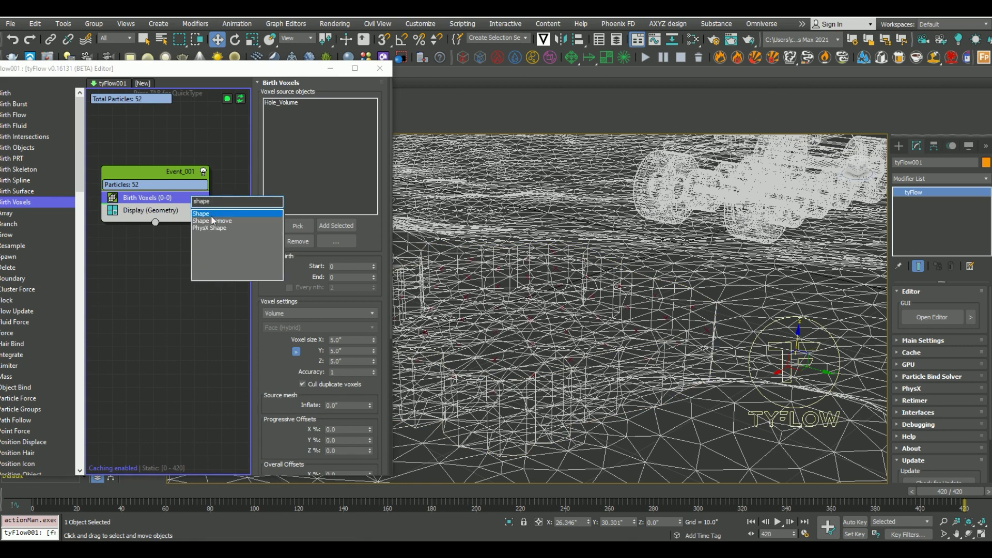
key(Return)
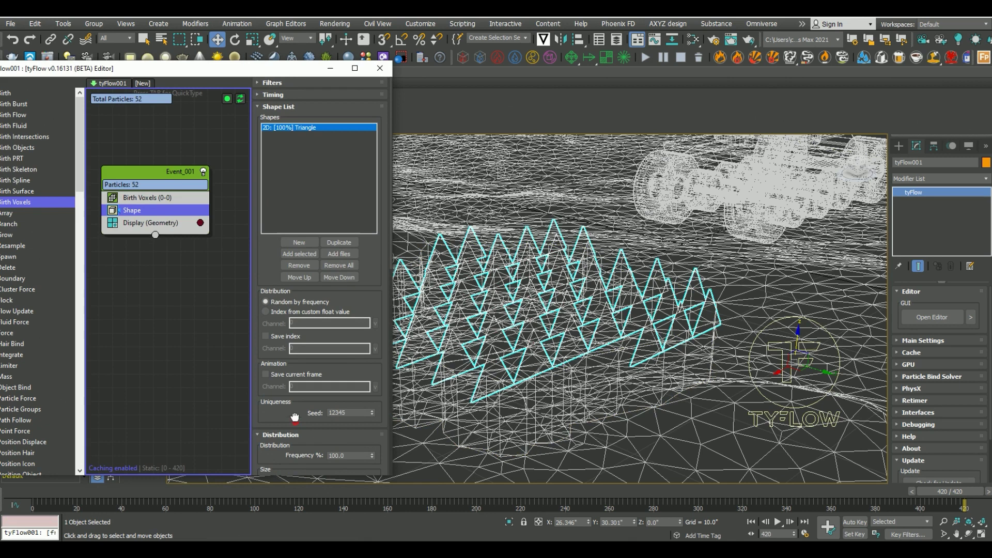
Step: Set the Shape operator's mesh to the 3D Cube and enable its scale at 288.2% with 0 variation
drag(295, 417, 294, 199)
click(265, 331)
click(328, 331)
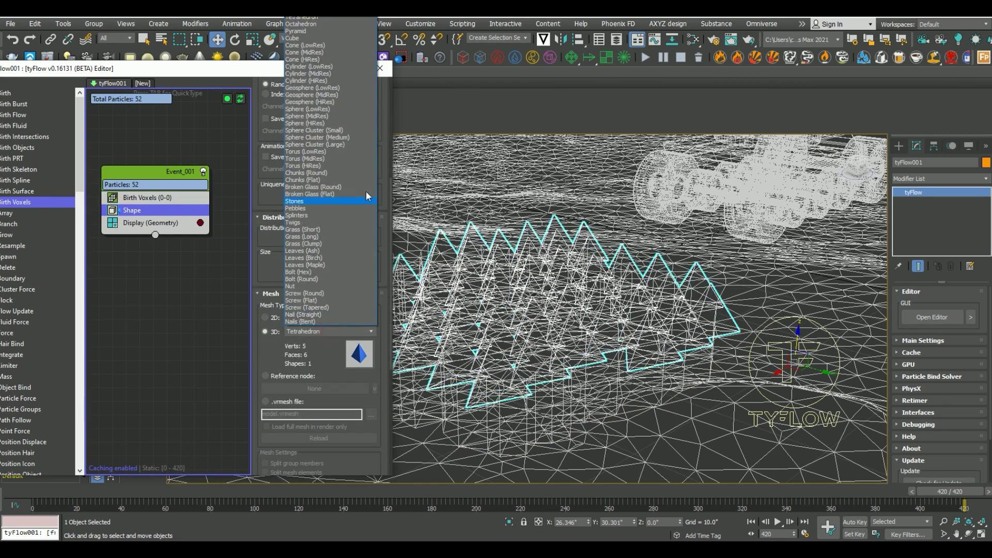
click(305, 38)
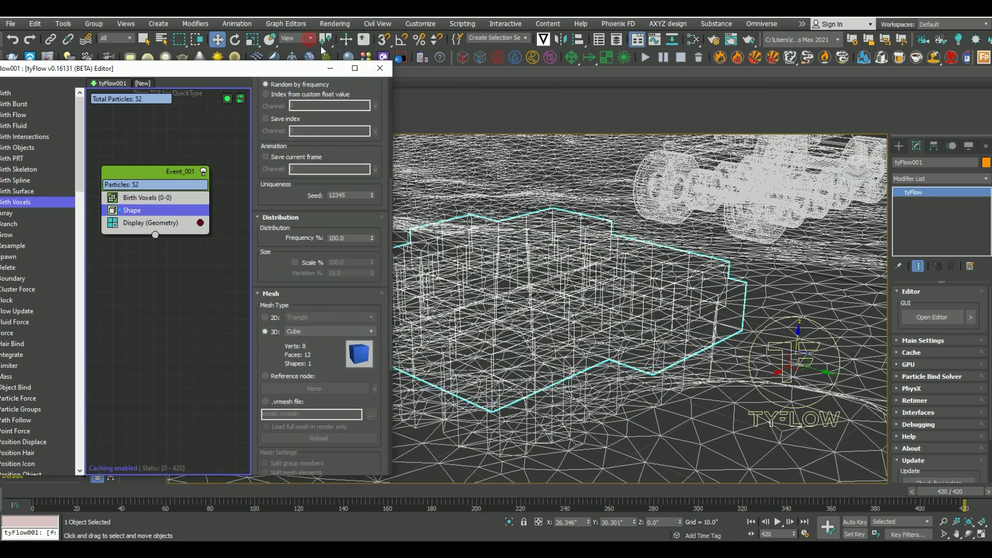
scroll(310, 313, up, 2)
click(305, 312)
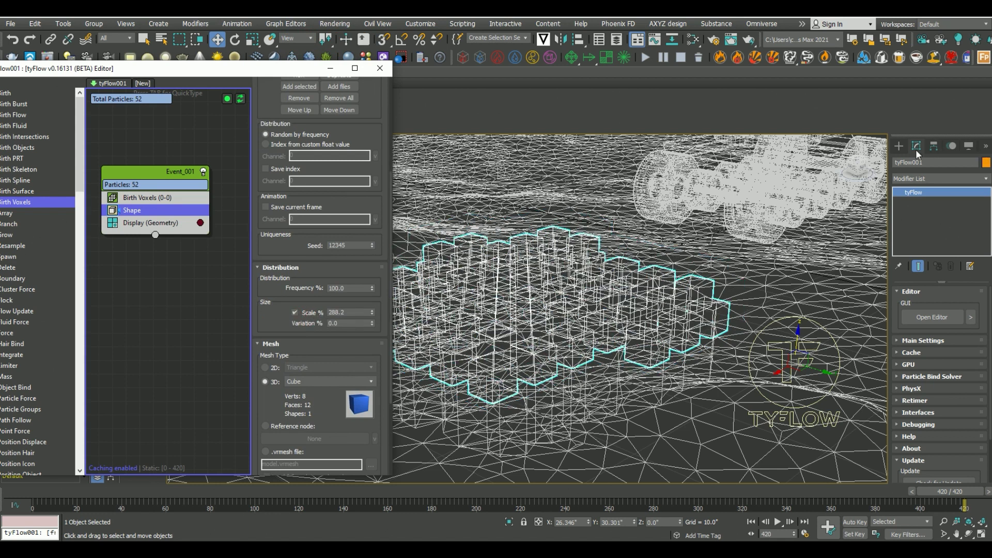
Step: Isolate the tyFlow object in shaded view and increase the cube scale until neighbouring voxels touch
key(alt+q)
click(637, 404)
key(F3)
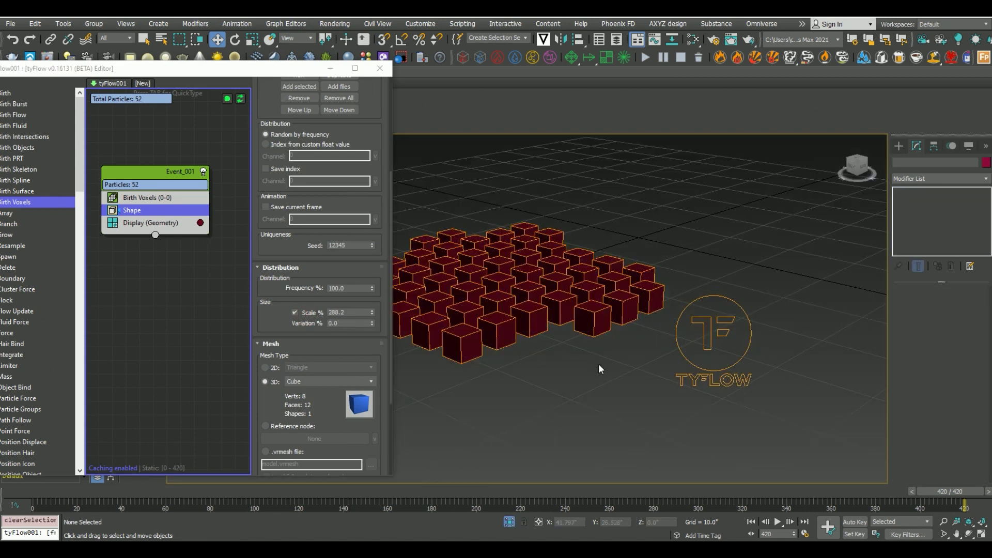
alt+middle_drag(596, 374, 593, 407)
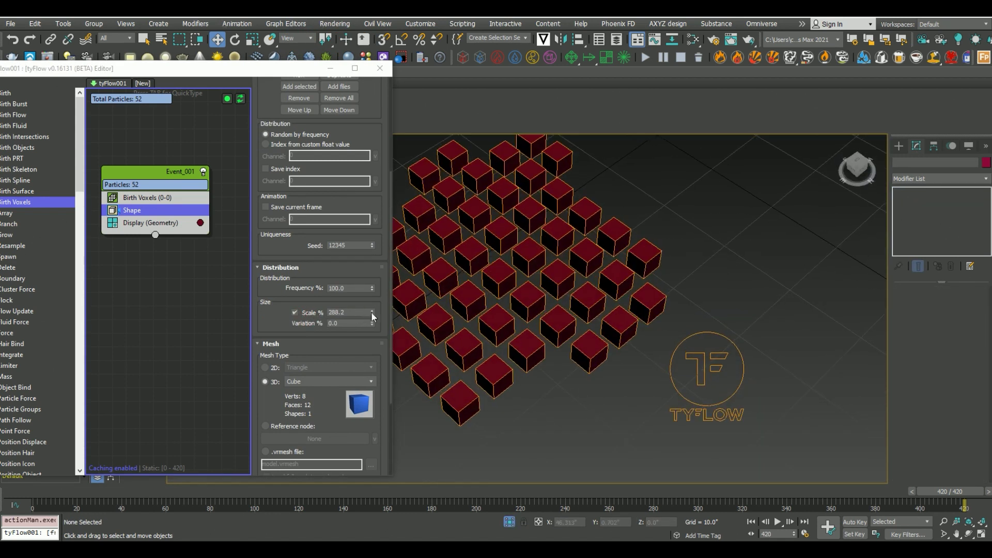
drag(372, 316, 372, 271)
Step: Reduce the Birth Voxels voxel size, trying 2.0" before settling on 1.0"
click(144, 197)
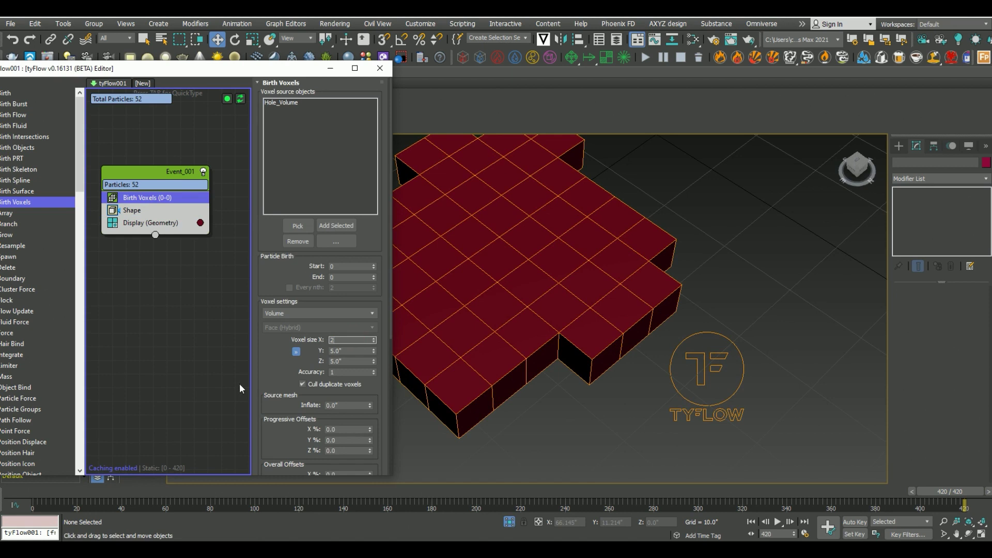
text(2)
click(273, 358)
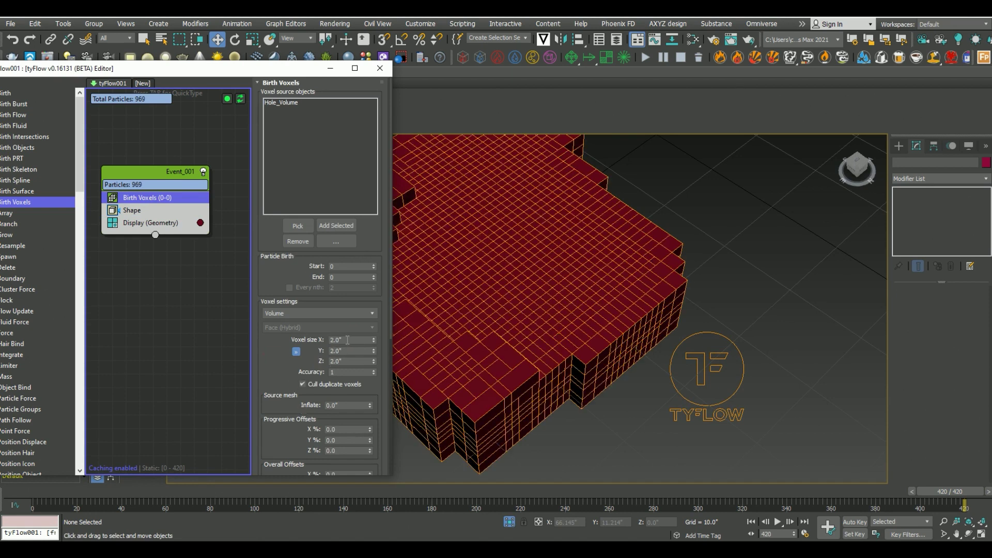
text(1)
click(268, 368)
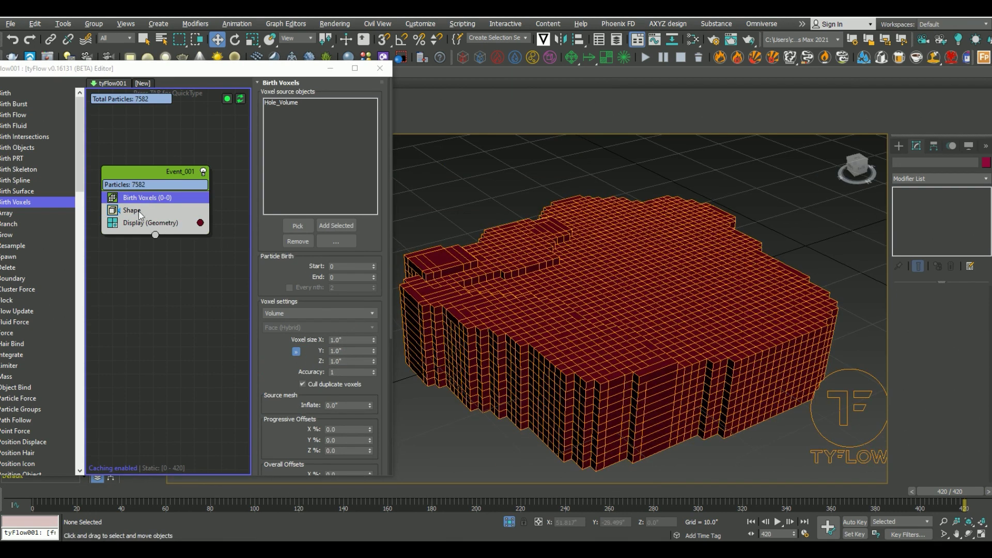
Step: Set the Shape operator's scale to 100% after trying 250%
click(157, 211)
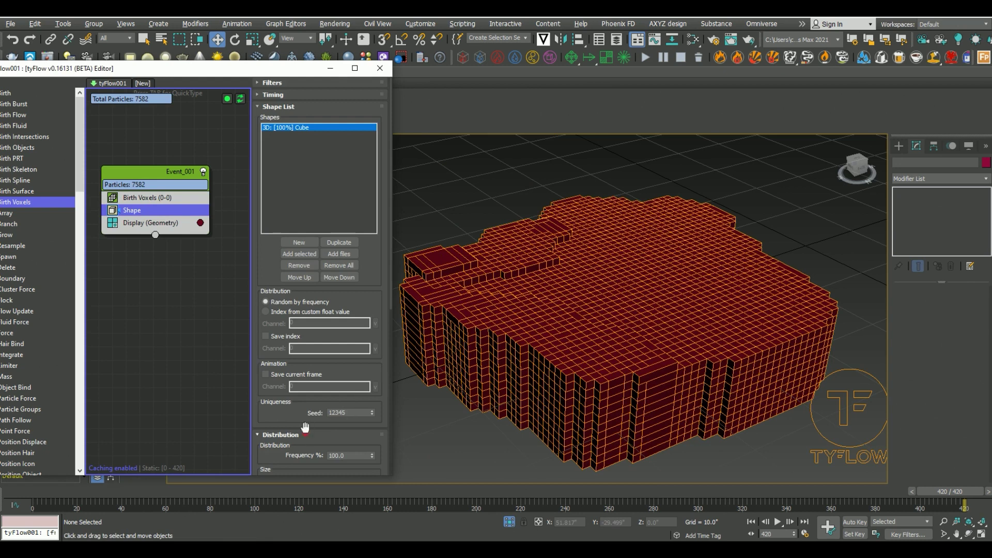
scroll(305, 427, down, 5)
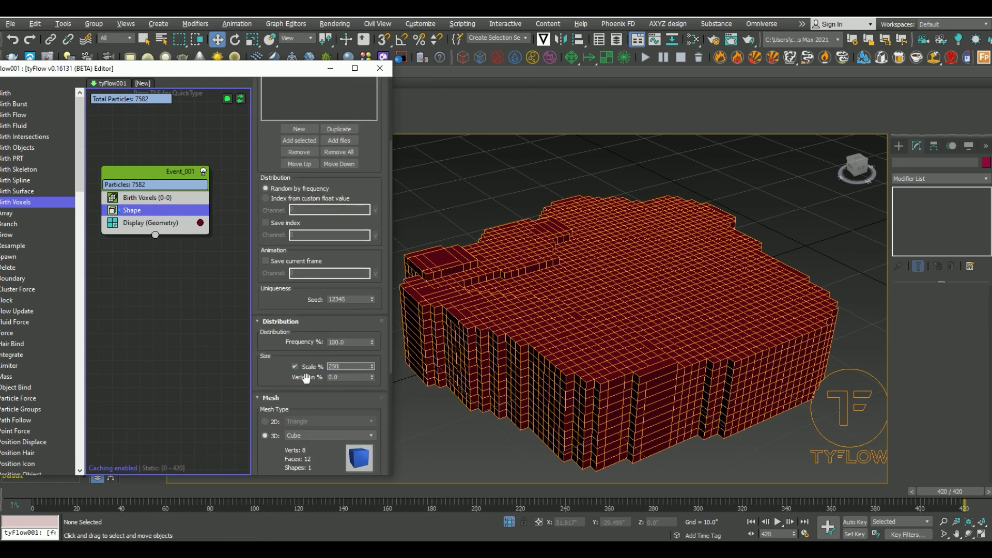
text(250)
click(281, 364)
drag(346, 370, 347, 367)
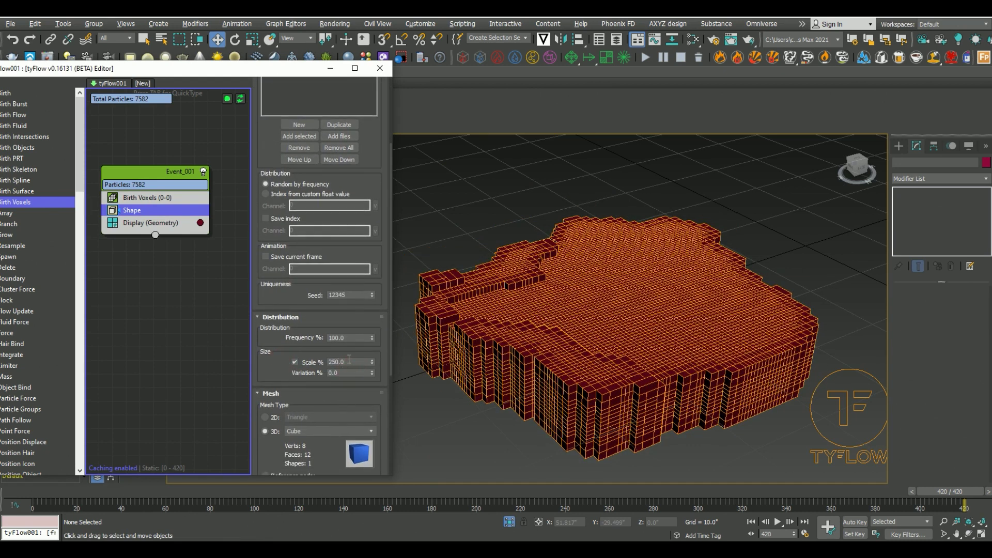
text(100)
click(277, 363)
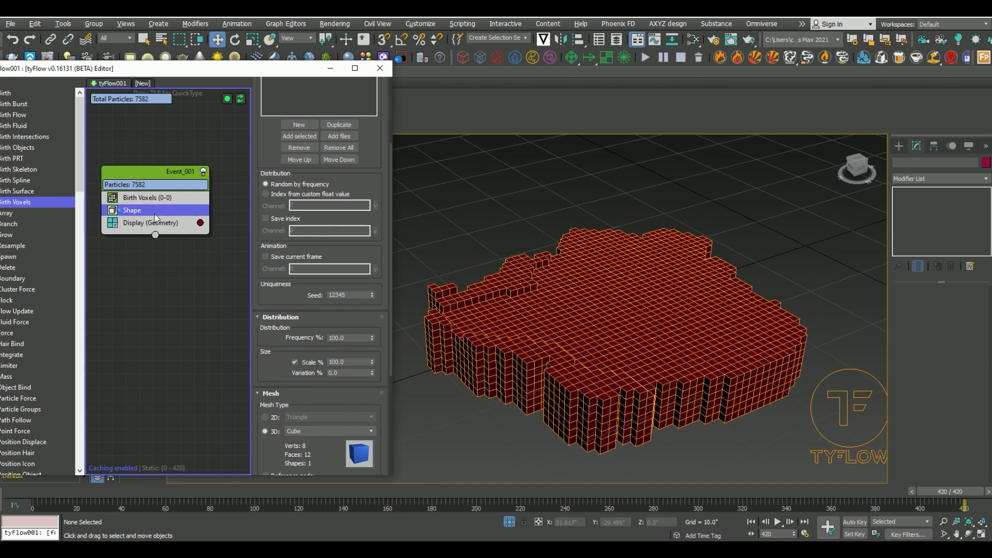
click(110, 211)
click(110, 211)
scroll(675, 391, up, 5)
Step: Add a Surface Test operator to Event_001 before the Display operator
click(155, 223)
key(Tab)
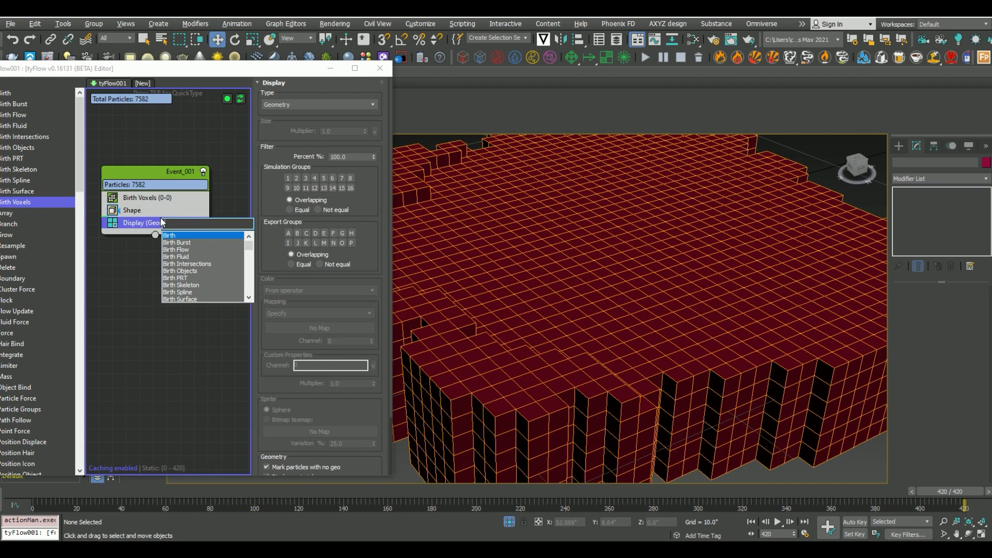
text(surface)
key(Down)
key(Return)
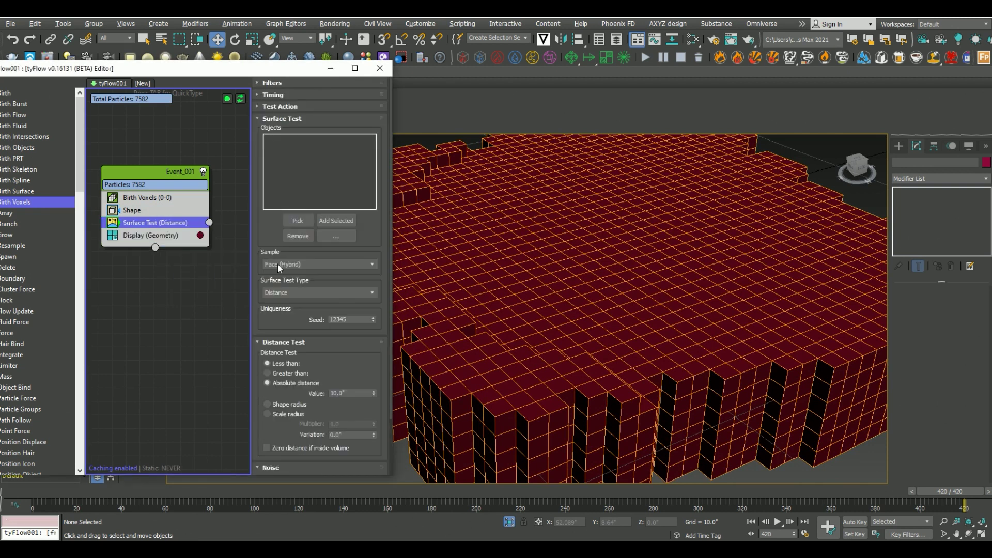
Step: Assign the excavator's BUCKET as the Surface Test object and set the test type to Volume (Inside)
scroll(671, 289, down, 5)
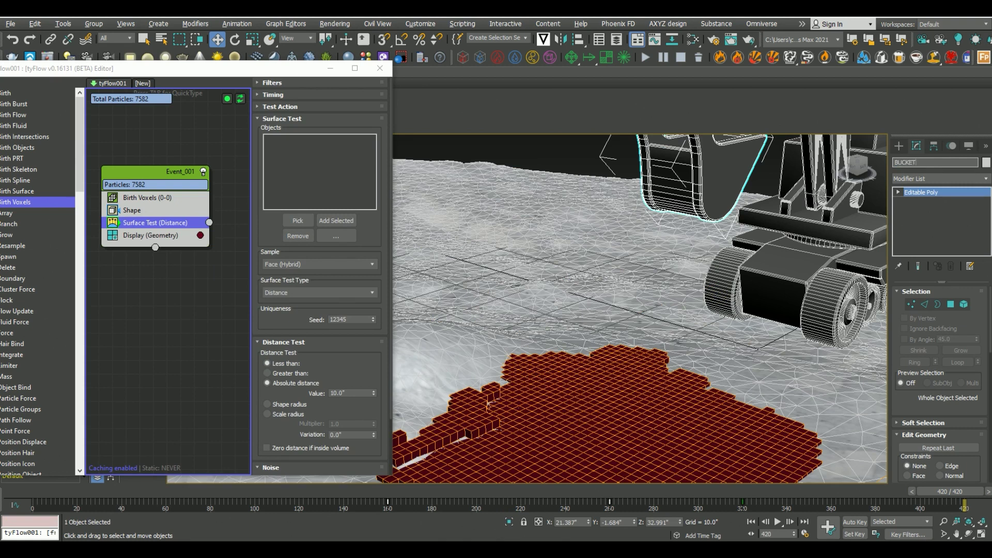
click(297, 220)
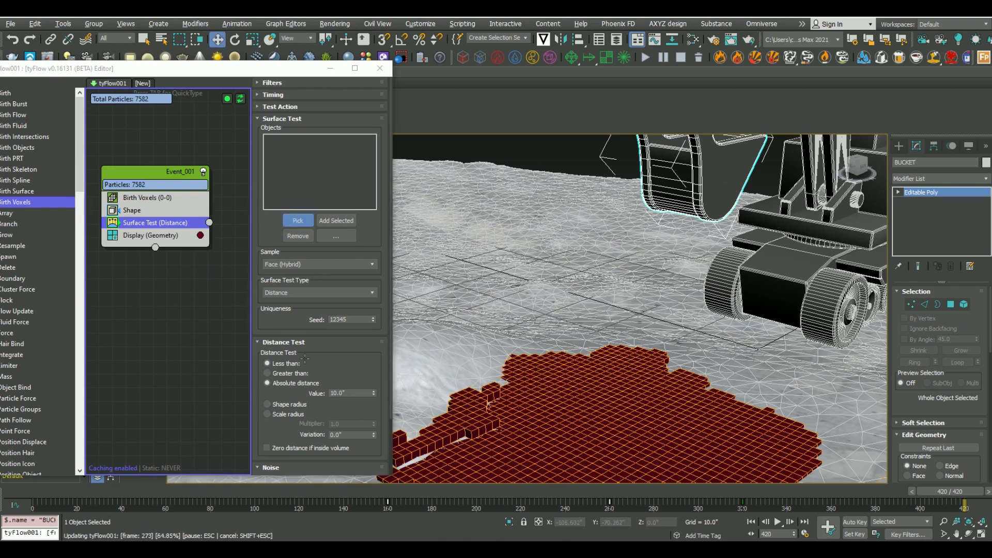
click(318, 292)
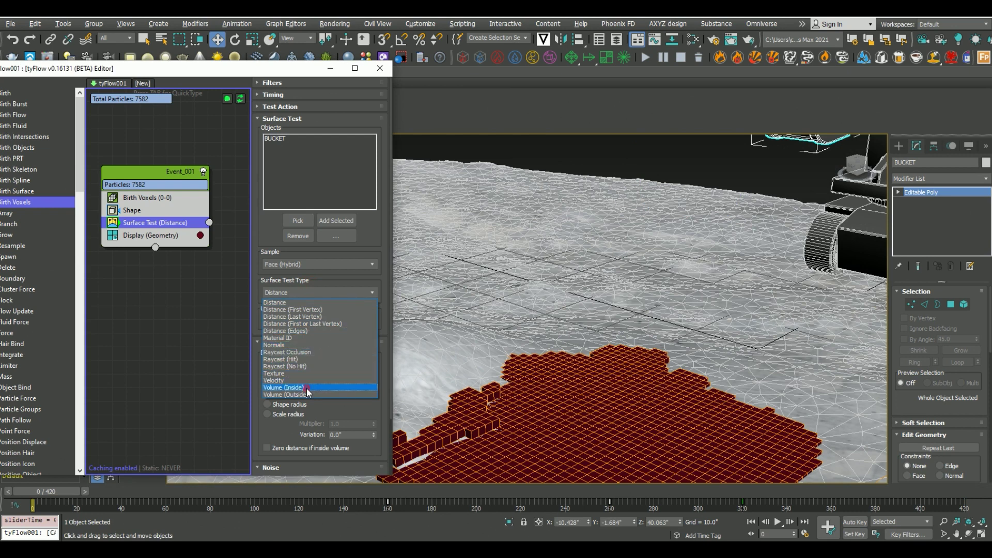
click(306, 387)
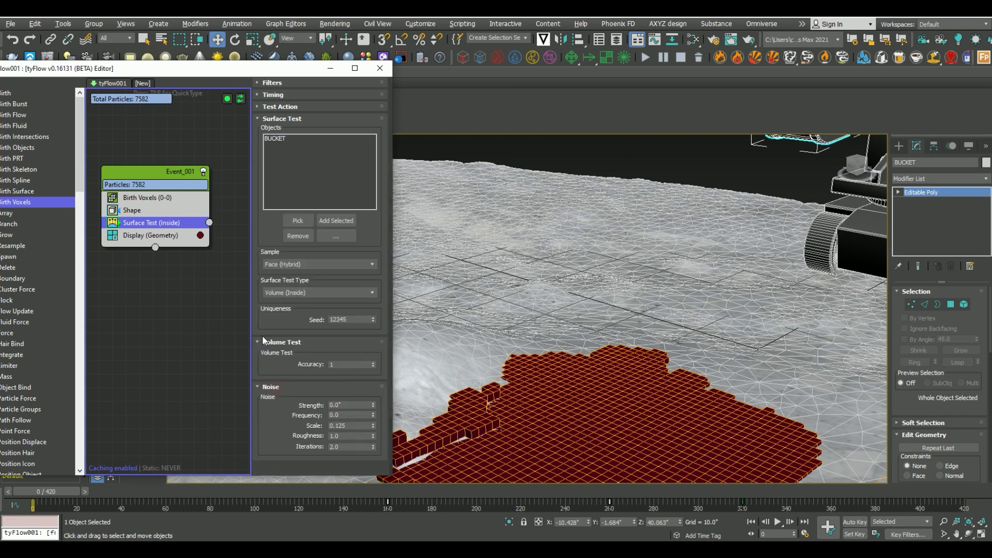
Step: Create a new event with a Delete operator and connect the Surface Test output to it
key(Tab)
text(dele)
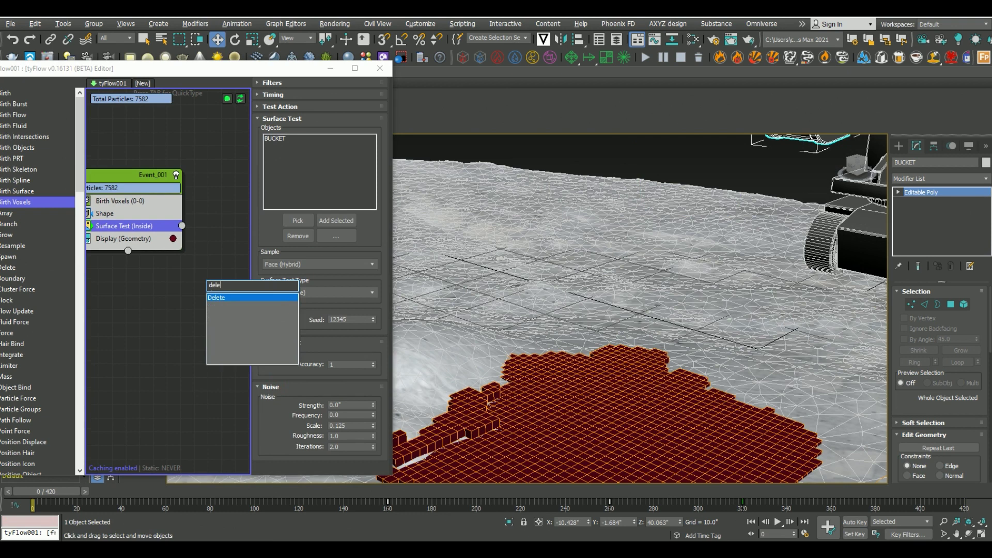
key(Return)
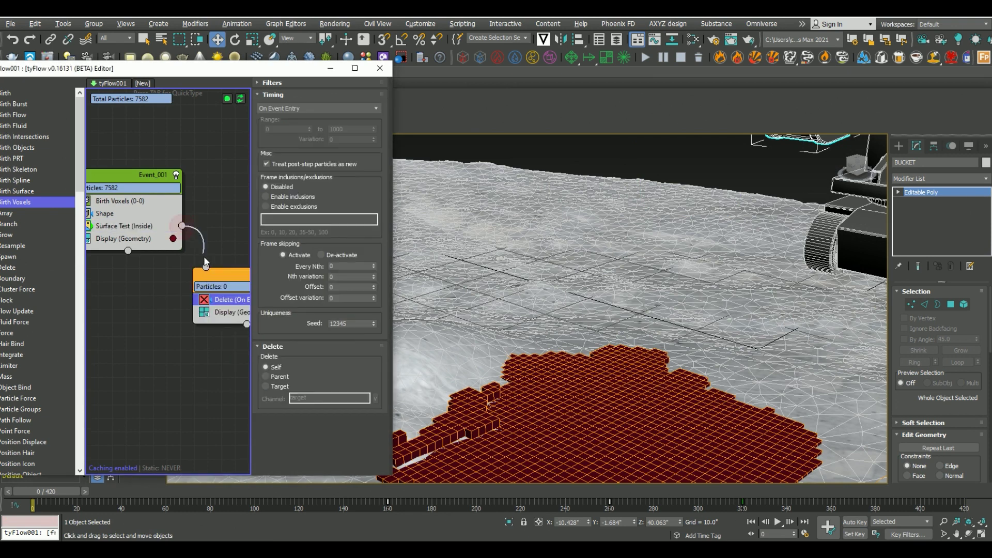
middle_drag(160, 329, 194, 331)
Step: Scrub the animation and isolate tyFlow001 to examine how the bucket carves out the voxels from several angles
drag(56, 491, 747, 495)
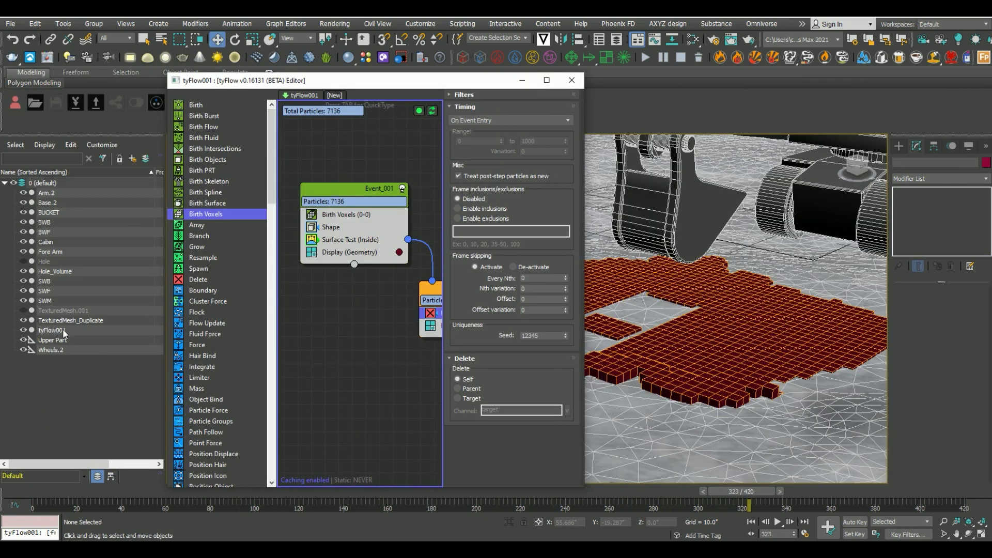
click(63, 331)
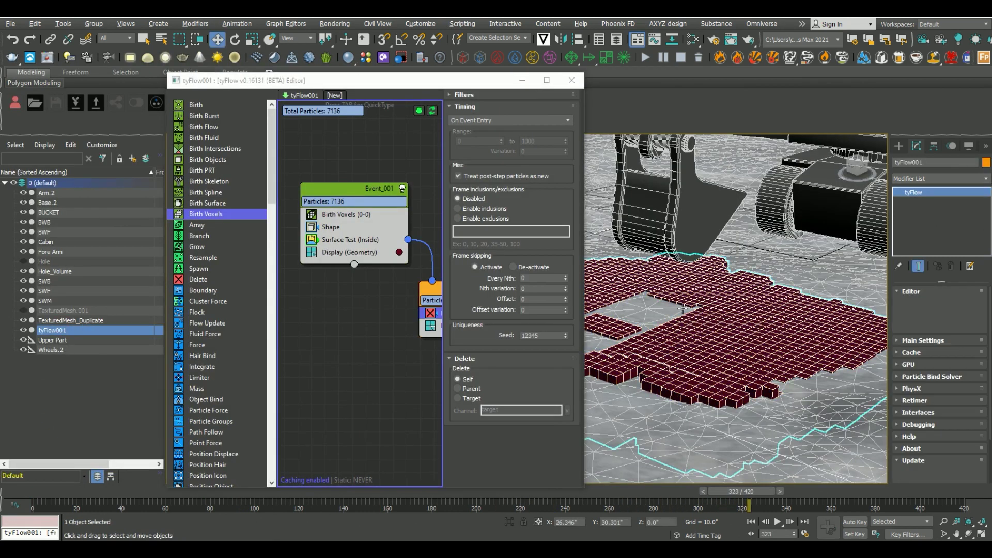
key(alt+q)
drag(465, 88, 282, 77)
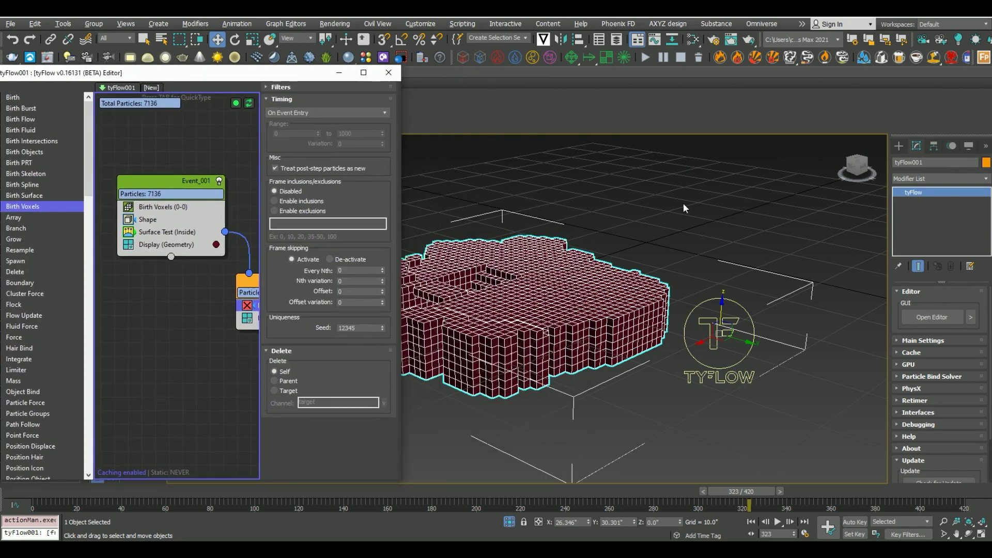
click(684, 206)
alt+middle_drag(667, 310, 830, 429)
scroll(647, 429, up, 3)
alt+middle_drag(647, 429, 734, 367)
drag(83, 492, 879, 490)
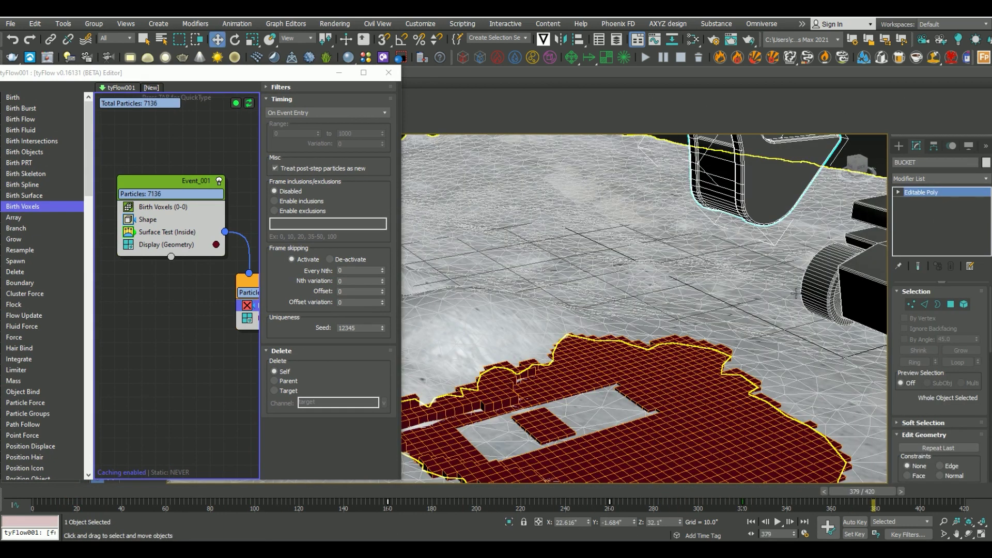
Step: Clone the excavator's BUCKET as an independent copy named BUCKET_VOLUME
key(z)
key(ctrl+v)
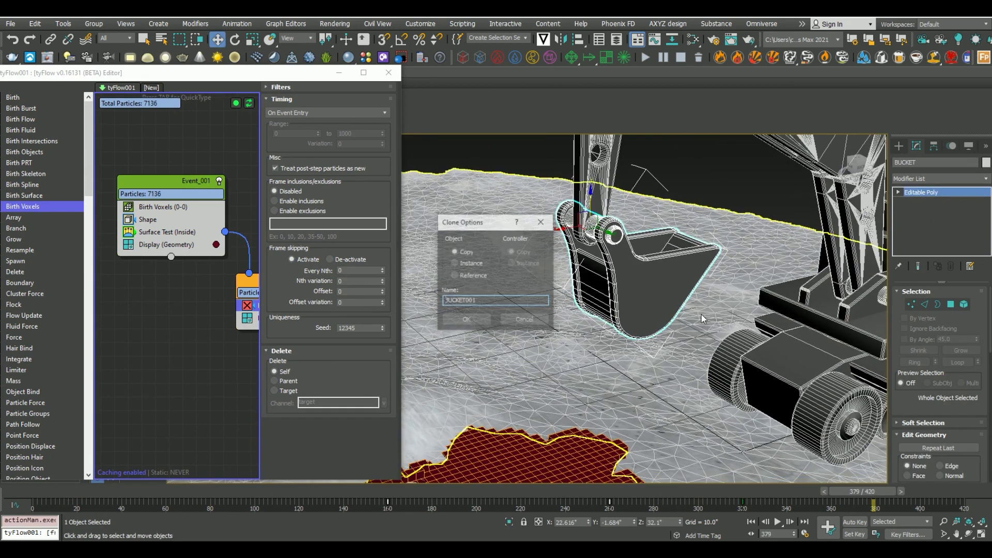
click(467, 320)
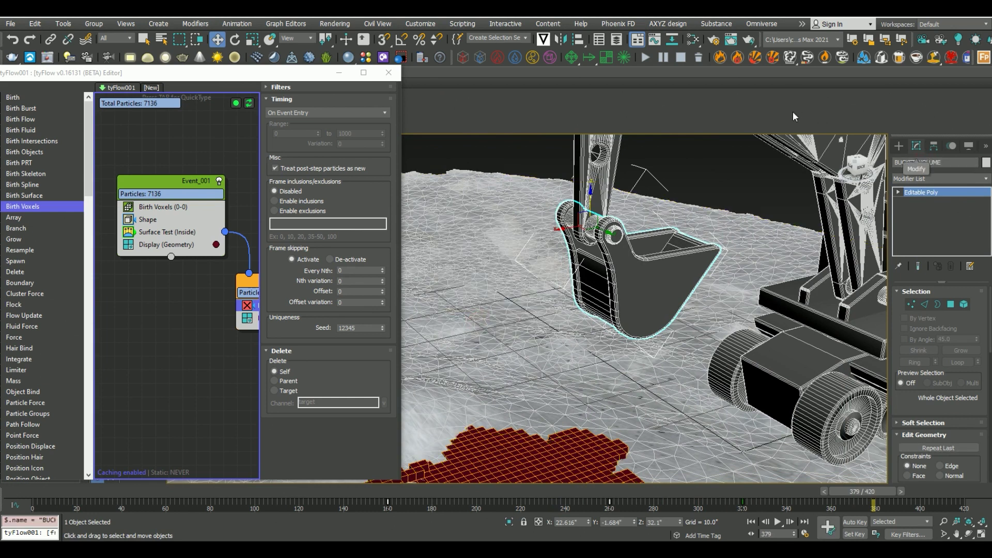
Step: Isolate BUCKET_VOLUME, close the tyFlow editor and bring the bucket's open side into close view
key(alt+q)
click(389, 73)
click(770, 318)
alt+middle_drag(769, 318, 439, 333)
click(586, 342)
scroll(502, 326, up, 3)
Step: Enter border selection on BUCKET_VOLUME and check the open borders along both inner side walls
click(950, 304)
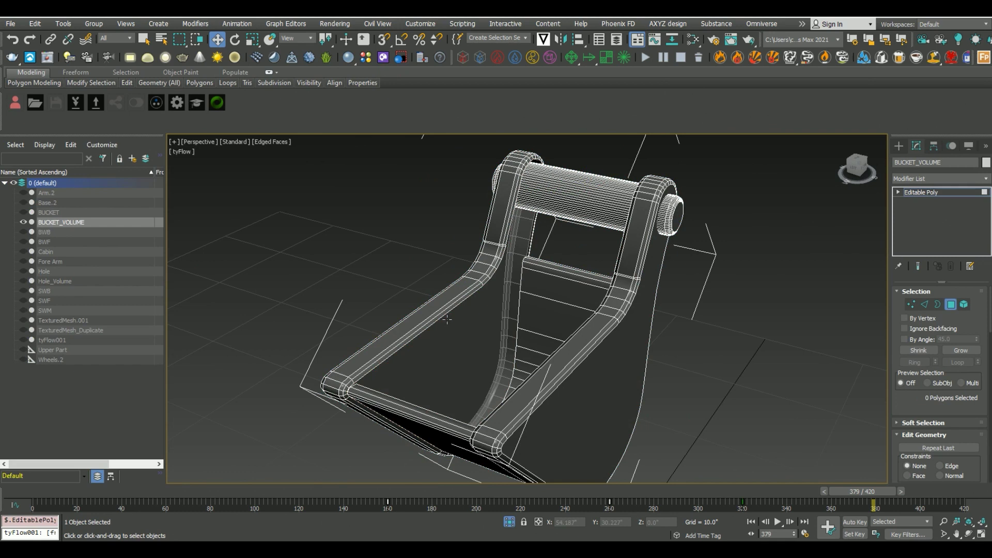
alt+middle_drag(556, 363, 626, 337)
key(3)
click(463, 313)
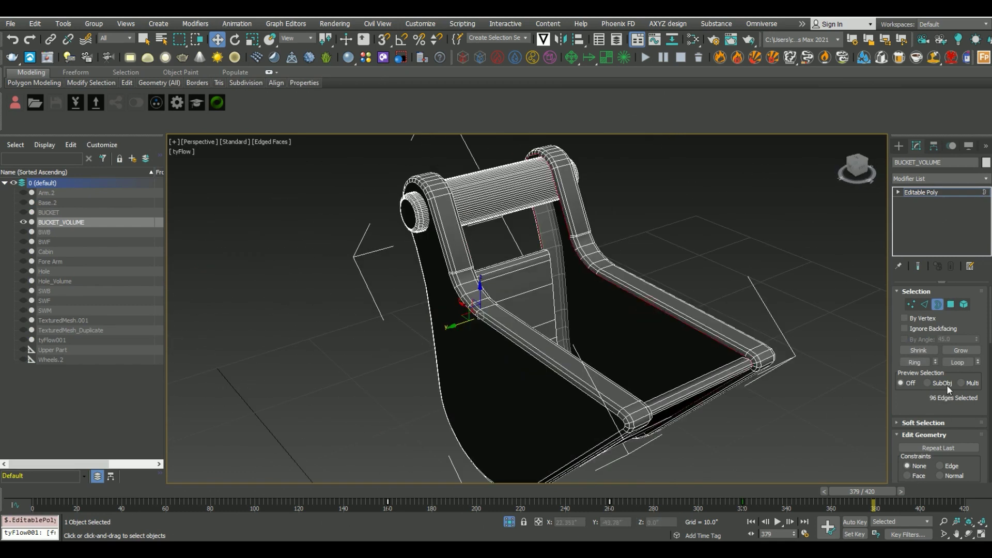
click(752, 321)
click(648, 305)
alt+middle_drag(648, 305, 449, 326)
click(449, 327)
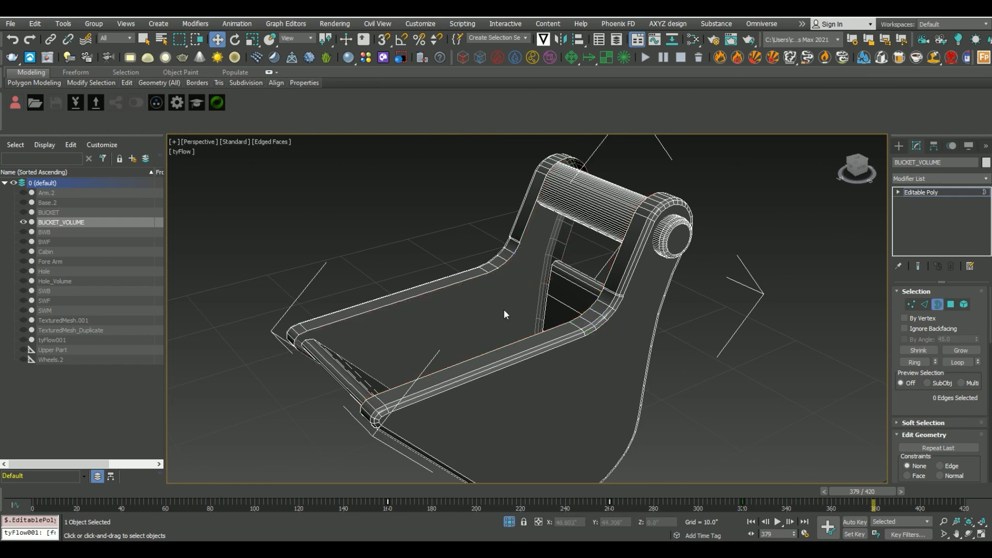
Step: Select the facing open borders on both inner sides of BUCKET_VOLUME and bridge them to close the bucket's opening
click(470, 278)
alt+middle_drag(470, 278, 598, 338)
ctrl+click(671, 292)
alt+middle_drag(671, 292, 640, 335)
scroll(919, 372, down, 5)
click(913, 478)
alt+middle_drag(671, 393, 771, 288)
click(806, 244)
click(675, 348)
Step: Adjust the object properties of BUCKET_VOLUME and apply them
right_click(565, 339)
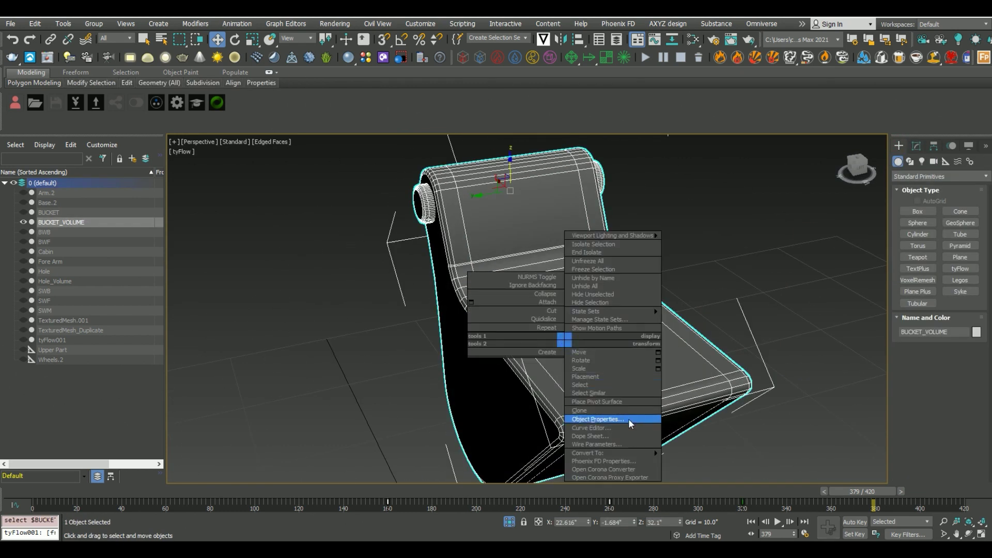
click(629, 421)
click(402, 300)
click(515, 261)
click(540, 433)
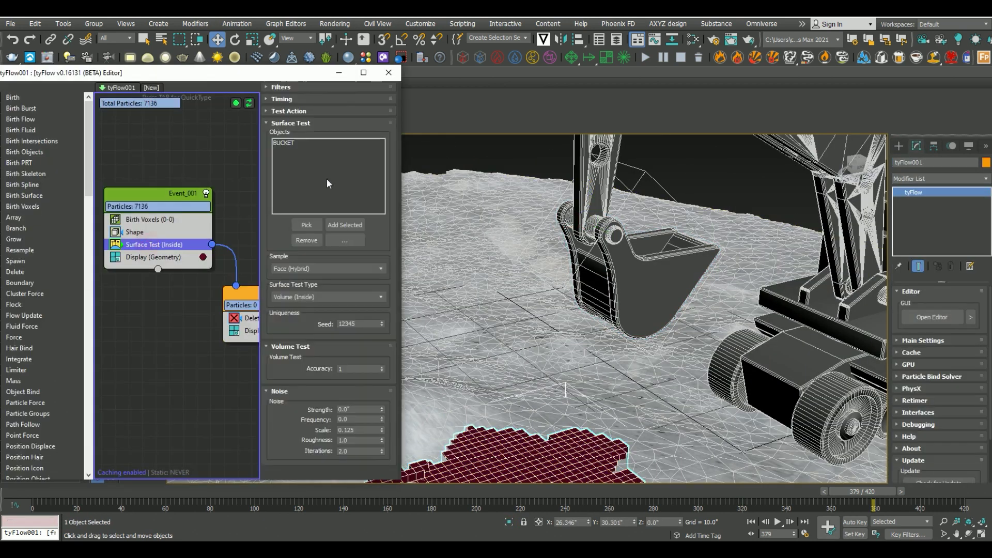
Step: Replace BUCKET with BUCKET_VOLUME as the object of the Surface Test operator
drag(255, 78, 455, 94)
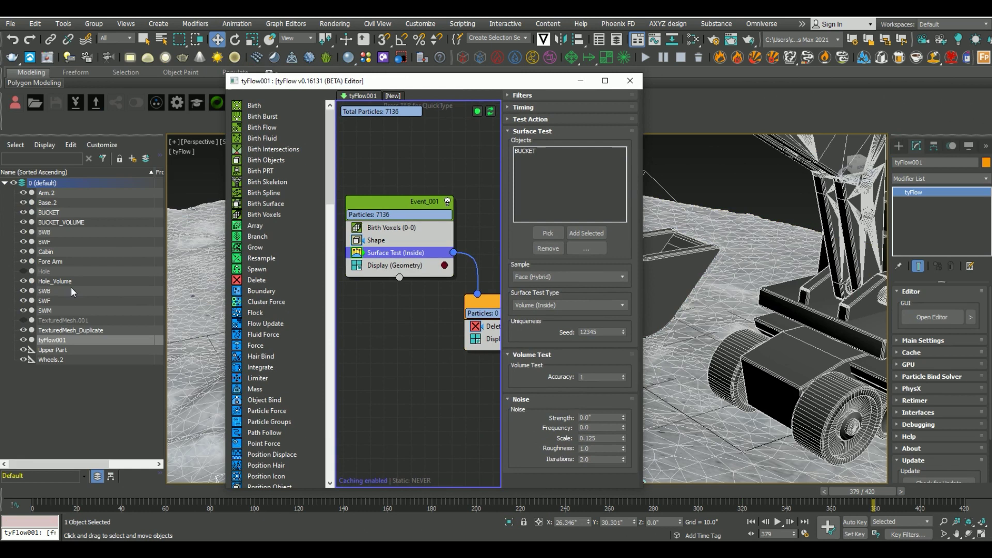
click(61, 222)
click(525, 151)
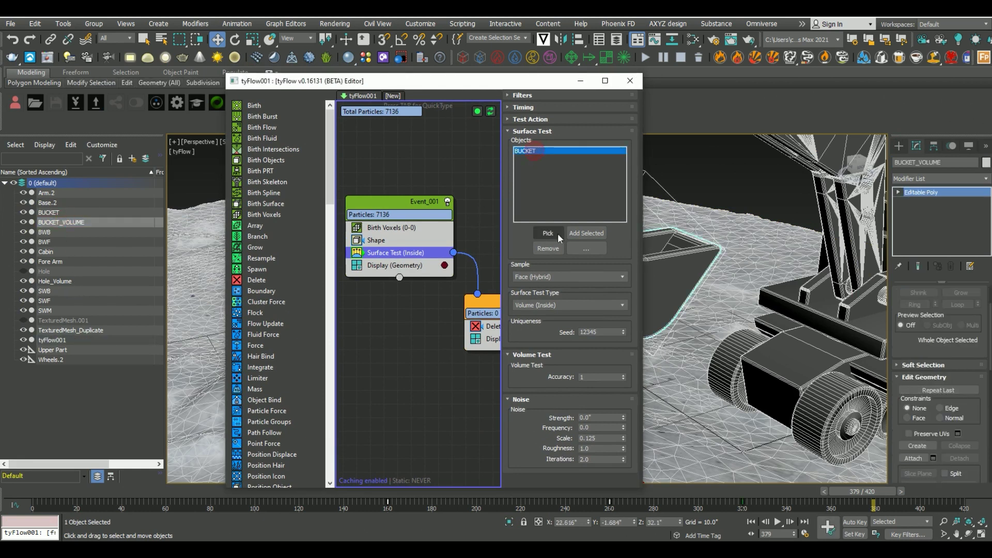
click(547, 248)
click(548, 233)
click(70, 223)
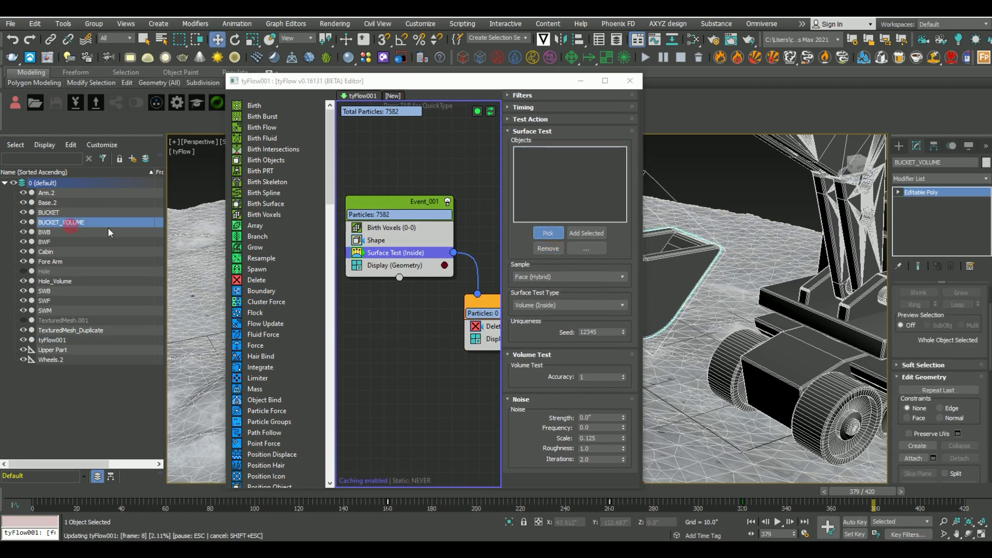
Step: Close the tyFlow editor and scrub the animation to check how BUCKET_VOLUME carves the voxels
click(630, 81)
drag(56, 492, 460, 495)
key(w)
middle_drag(537, 366, 554, 210)
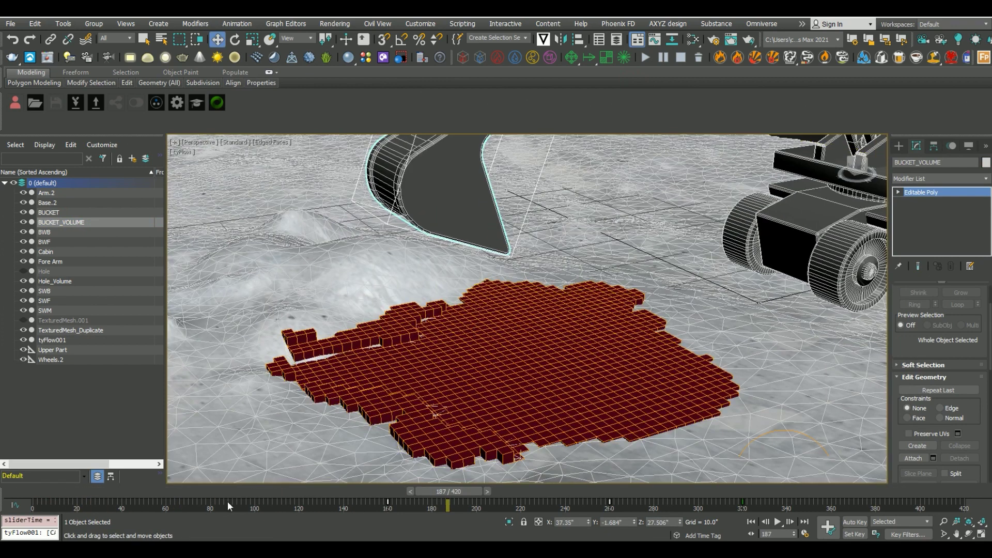
drag(220, 495, 760, 501)
Step: Isolate tyFlow001 and examine the carved trench in close view while scrubbing the timeline
click(64, 341)
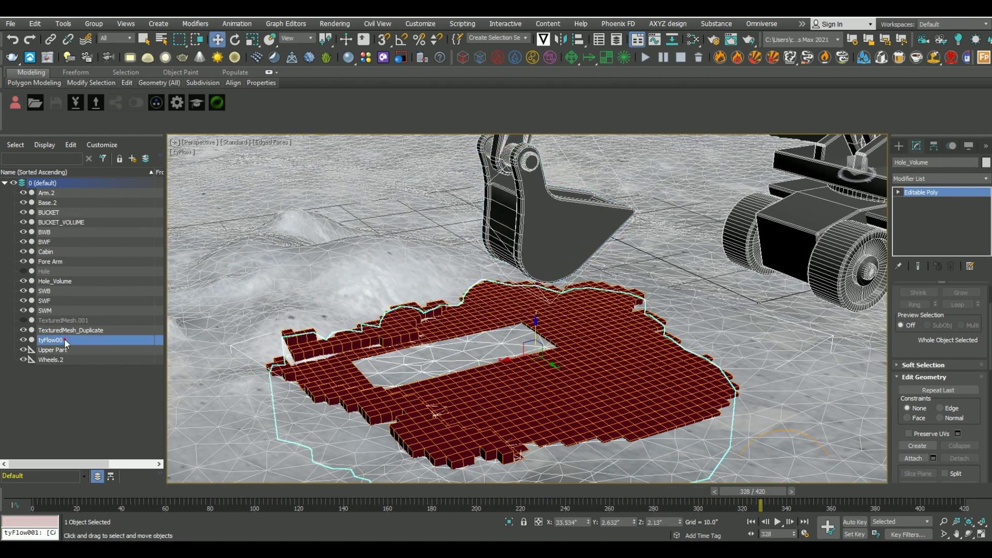
key(alt+q)
alt+middle_drag(546, 343, 565, 377)
click(656, 193)
alt+middle_drag(604, 293, 589, 263)
middle_drag(483, 238, 566, 321)
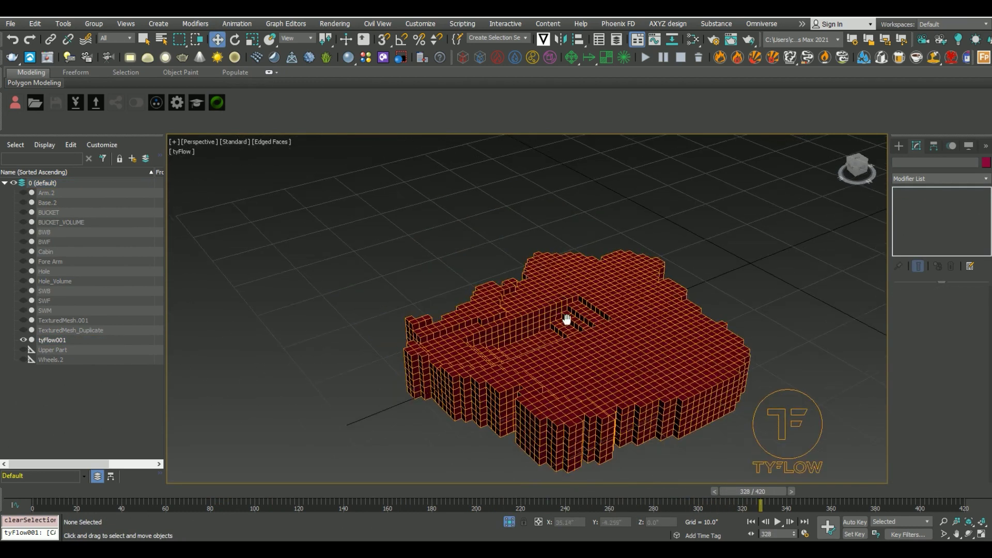
scroll(556, 349, up, 3)
scroll(553, 357, up, 4)
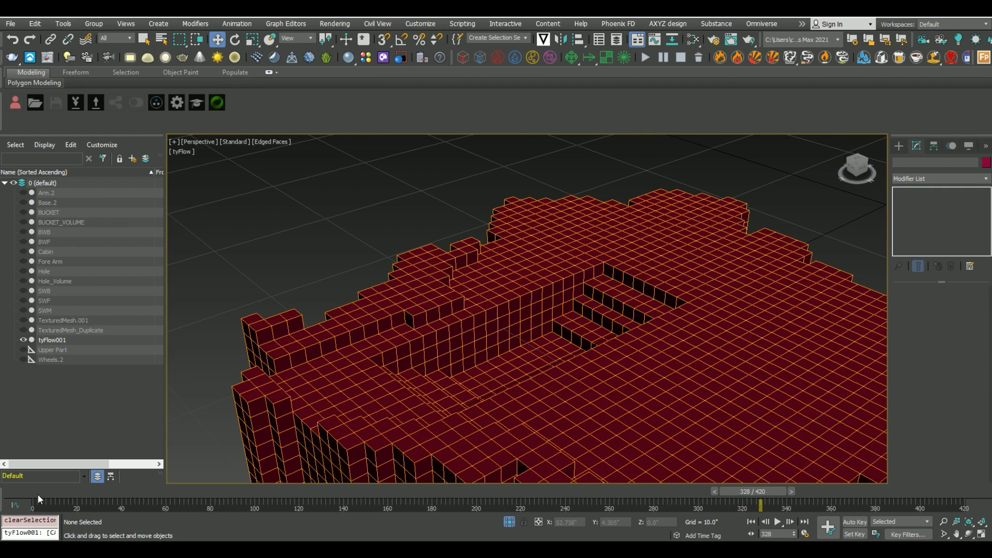
drag(39, 498, 759, 503)
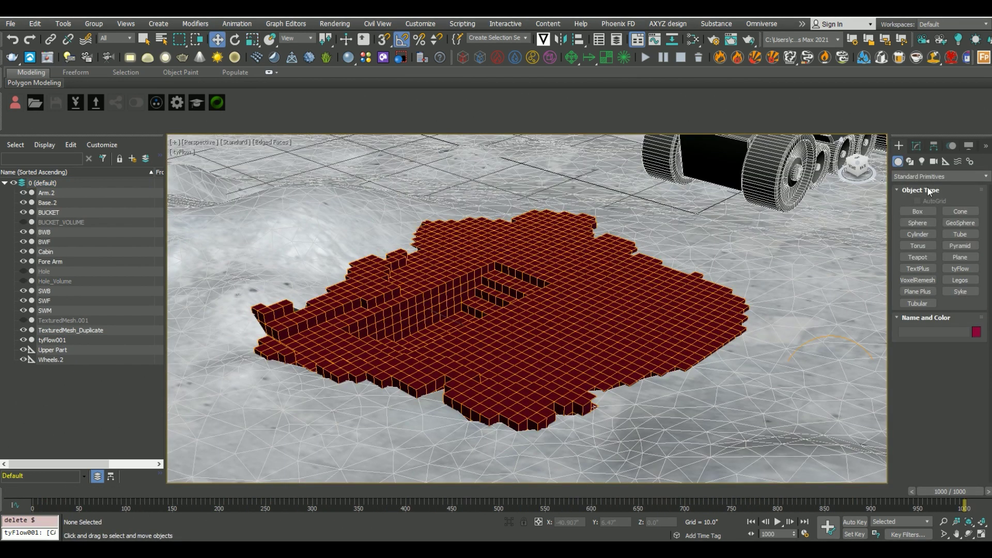
Step: Create a tyMesher object on the terrain beside the voxels
click(936, 176)
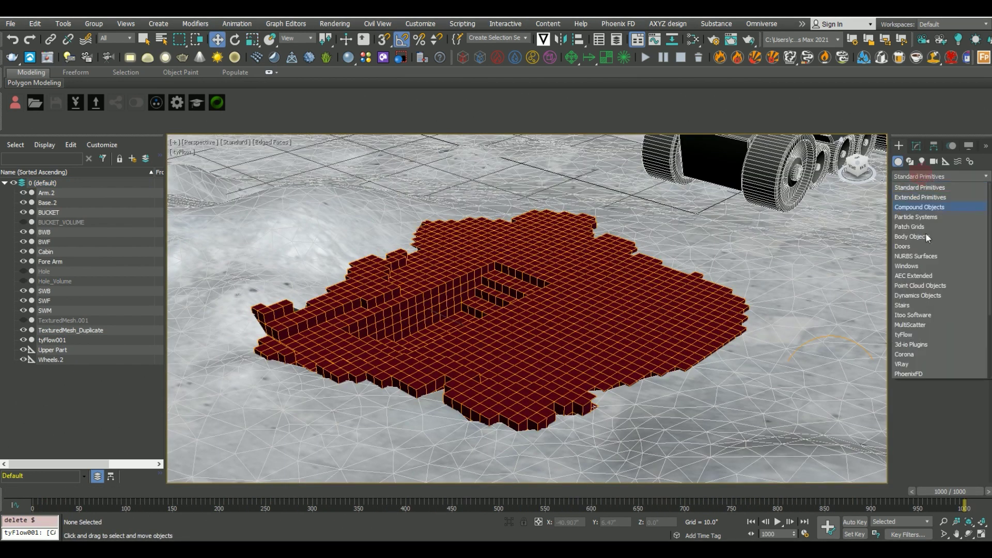
click(911, 336)
click(956, 212)
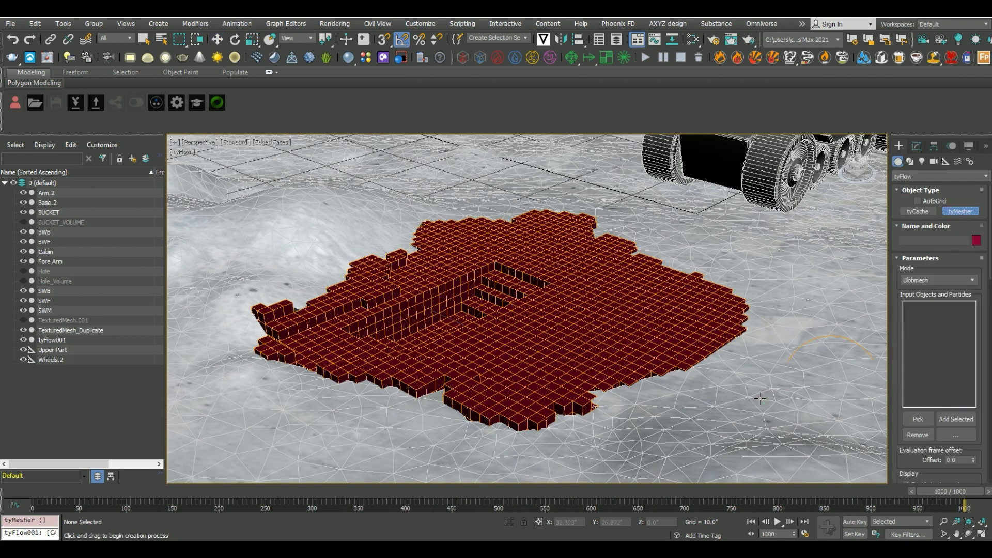
drag(761, 400, 686, 356)
Step: Keep the tyMesher in Blobmesh mode, add tyFlow001 as its input object and look through its remaining parameters
click(916, 146)
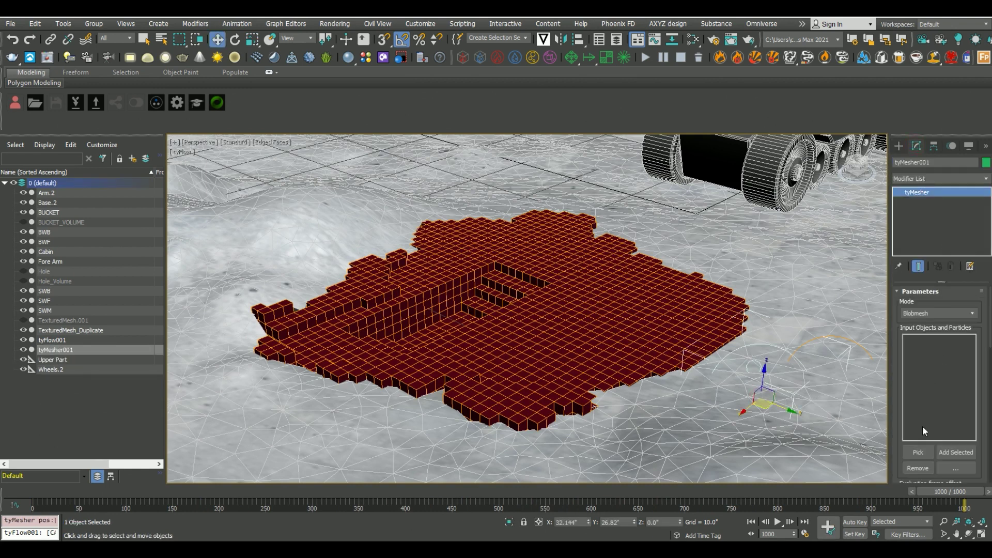
click(937, 313)
click(927, 323)
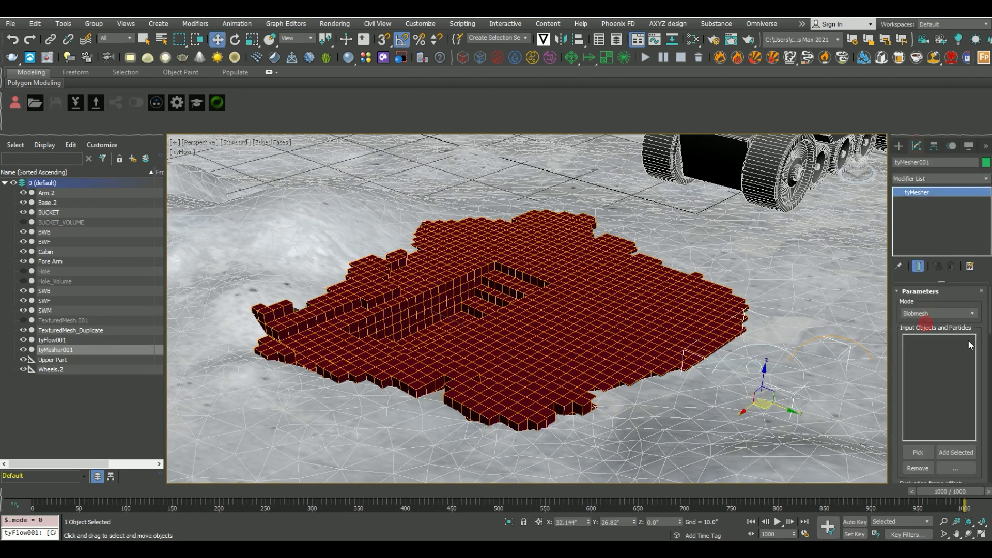
click(917, 452)
click(49, 339)
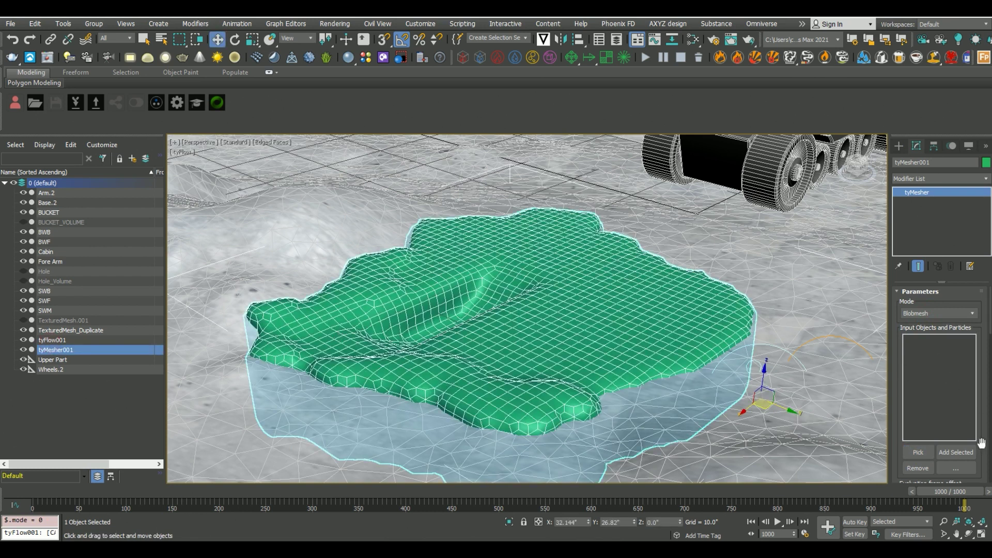
drag(981, 443, 973, 90)
drag(982, 383, 980, 405)
Step: Add a tyConform modifier to tyMesher001 with Hole and TexturedMesh_Duplicate as its target objects
click(955, 179)
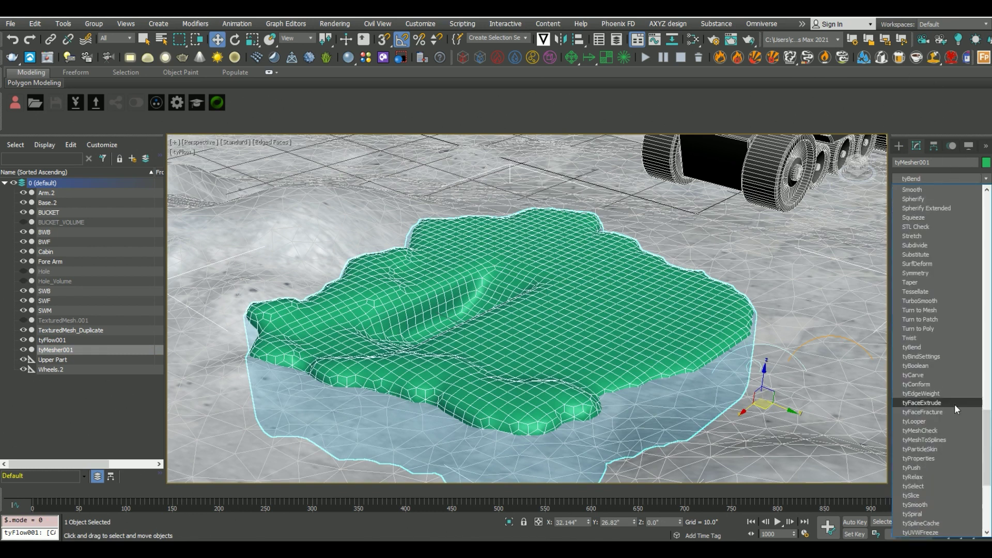
click(951, 385)
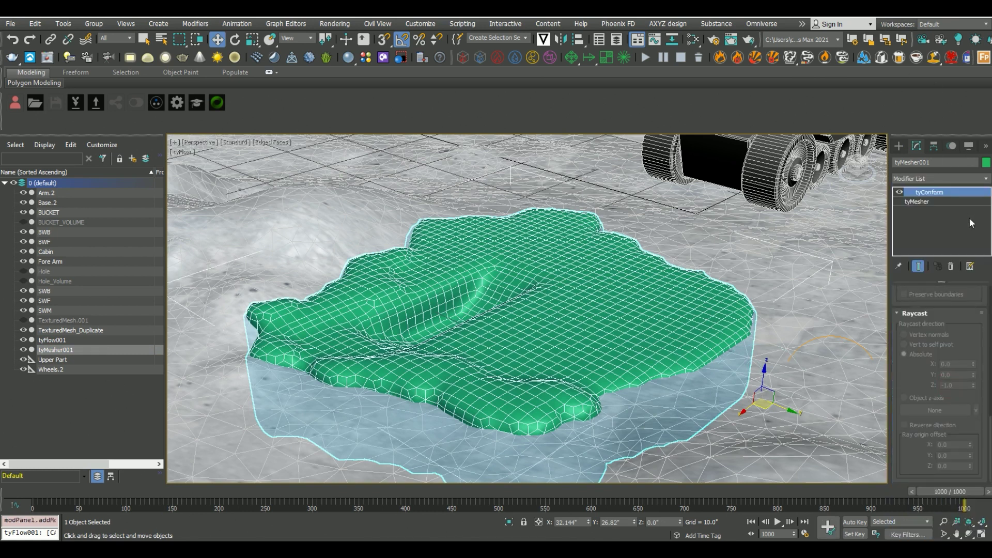
scroll(923, 343, up, 5)
scroll(975, 293, up, 5)
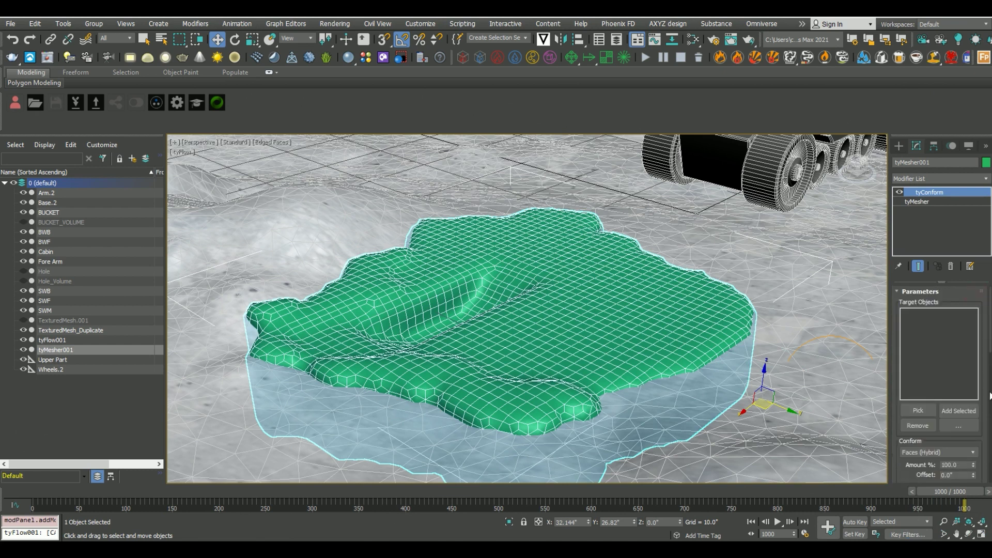
click(918, 411)
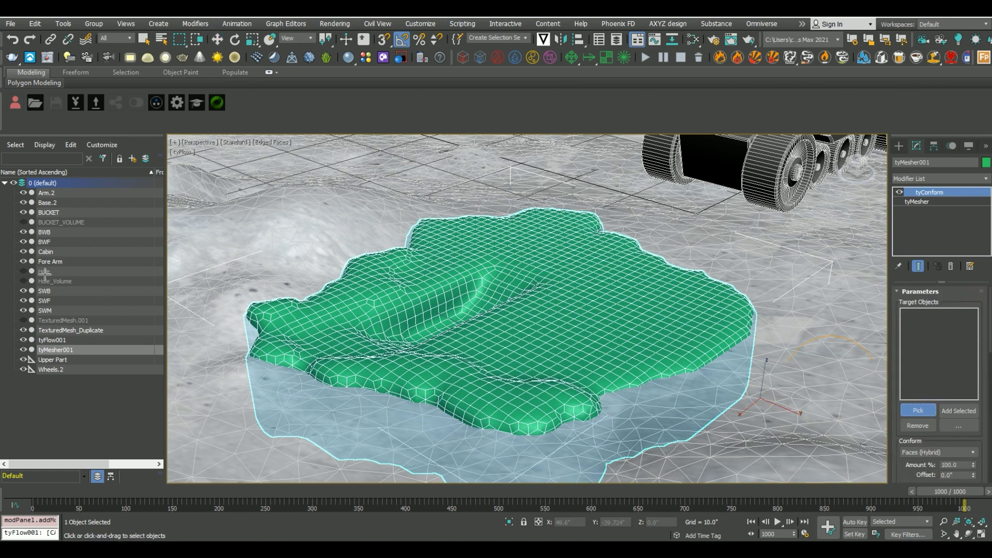
click(44, 271)
click(918, 410)
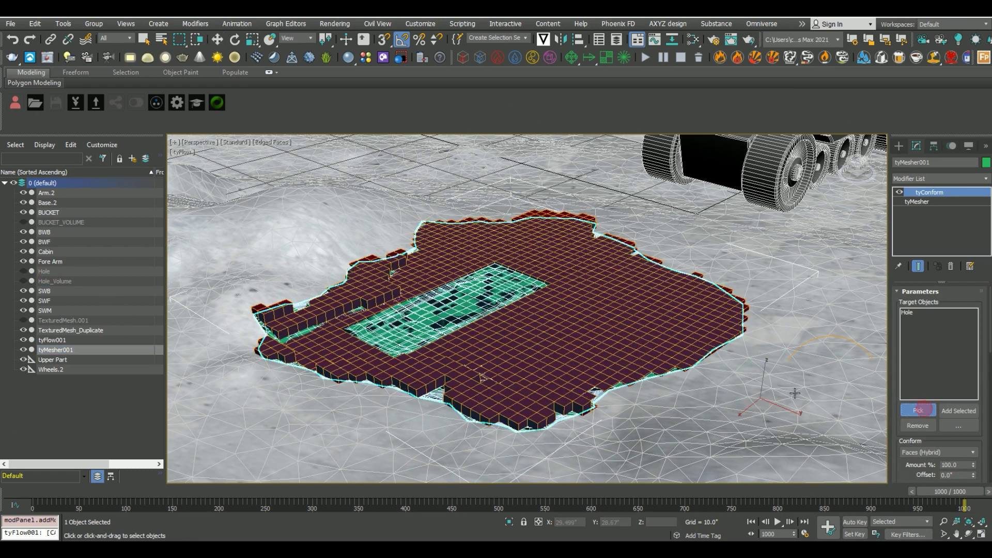
click(792, 393)
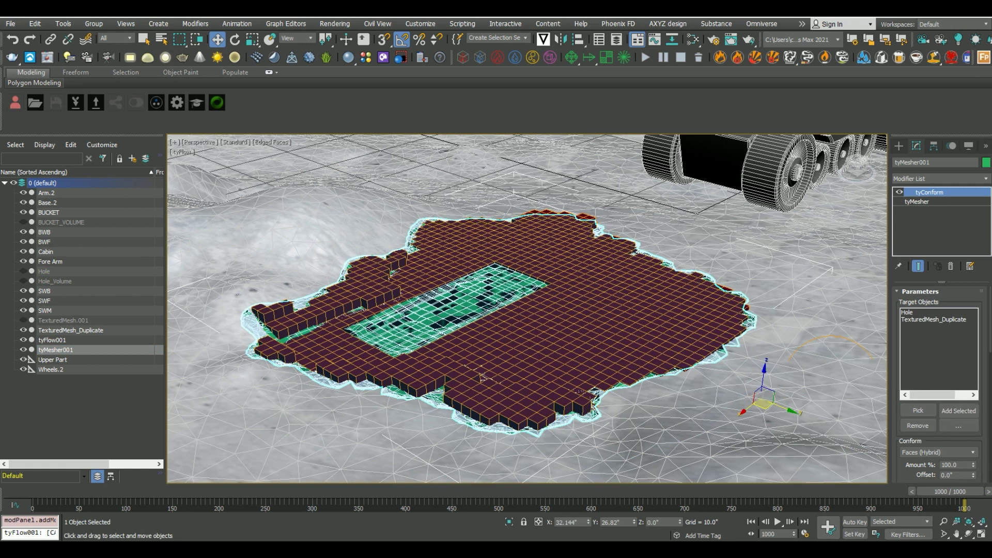
Step: Hide tyFlow001, set the tyConform mode to Raycast and review the modifier's remaining settings
click(23, 339)
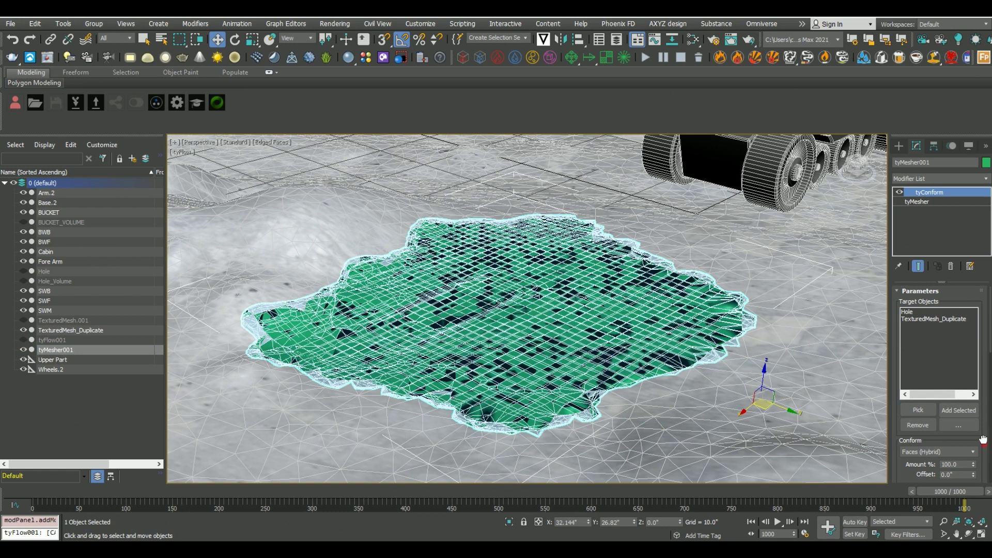
scroll(989, 441, down, 2)
click(937, 345)
click(912, 391)
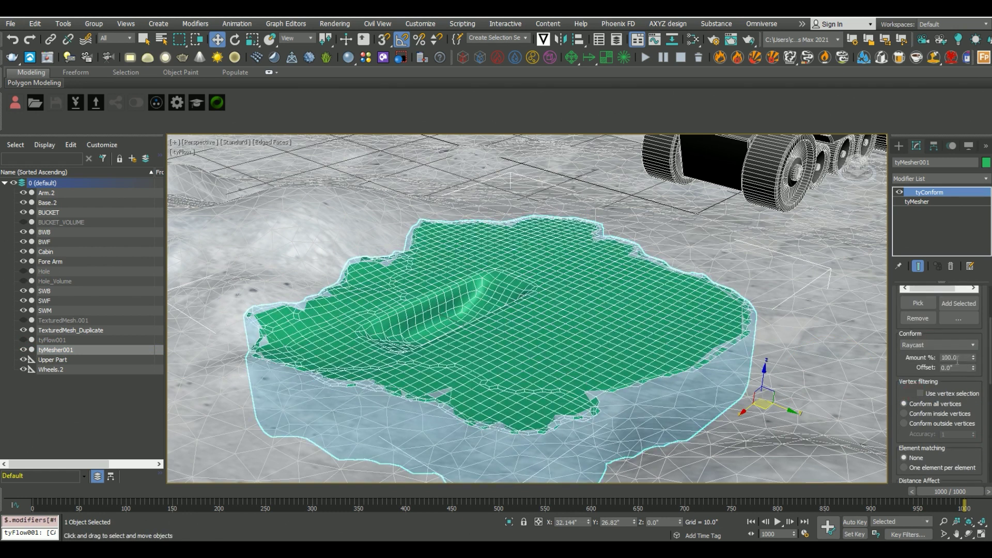
drag(979, 412, 977, 327)
drag(971, 451, 917, 381)
drag(973, 452, 973, 365)
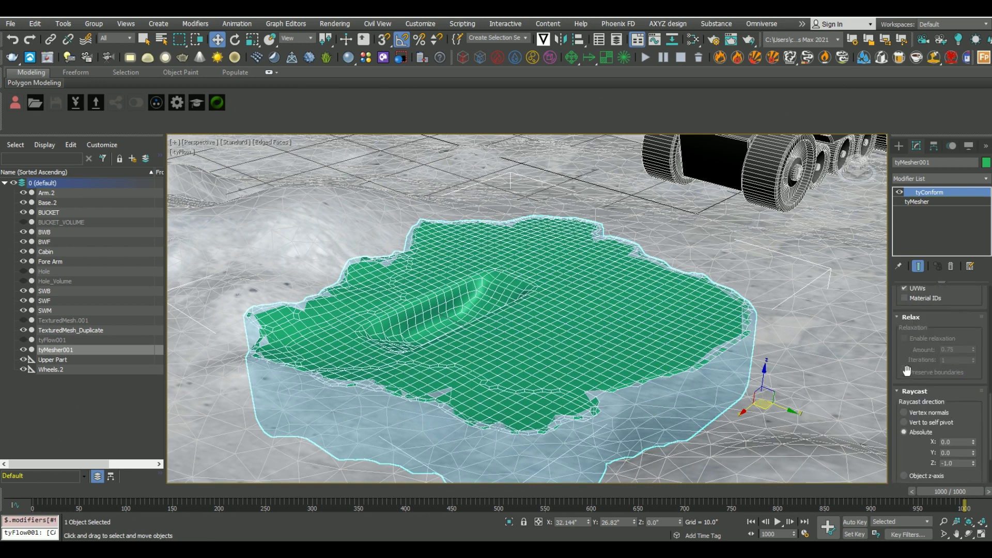
drag(906, 371, 962, 291)
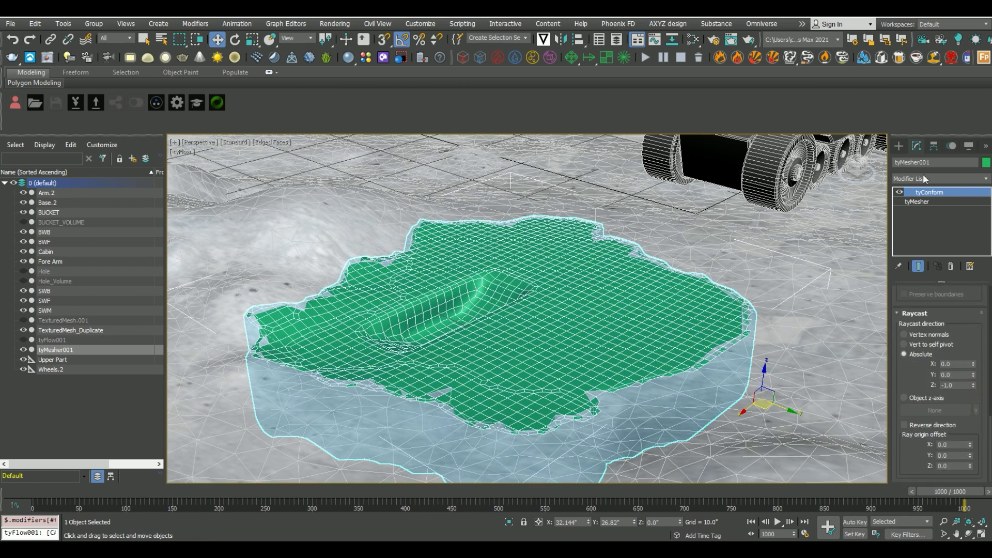
Step: Check the conformed mesh in wireframe and scrub the timeline to examine how the dug trench forms
click(898, 146)
key(F3)
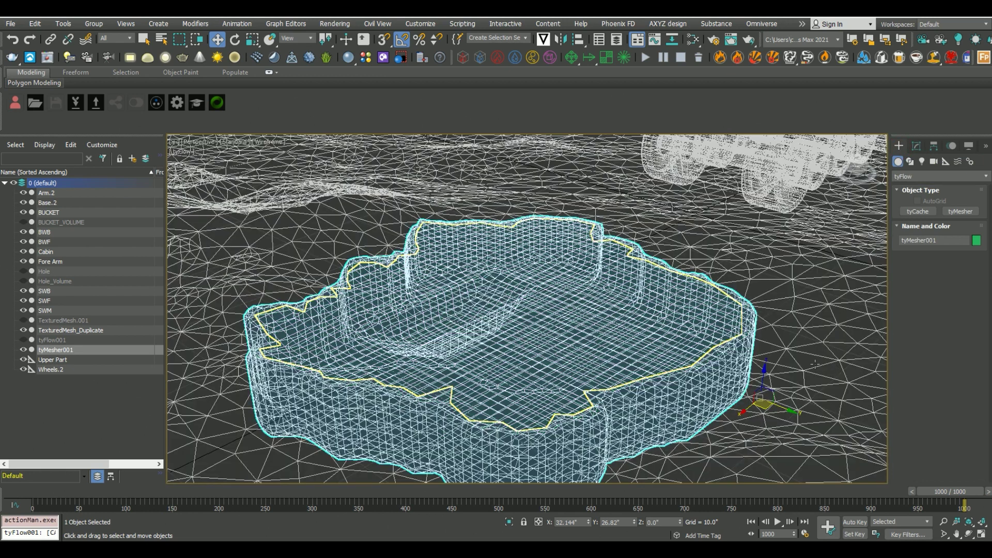
key(F3)
drag(46, 498, 981, 499)
click(94, 412)
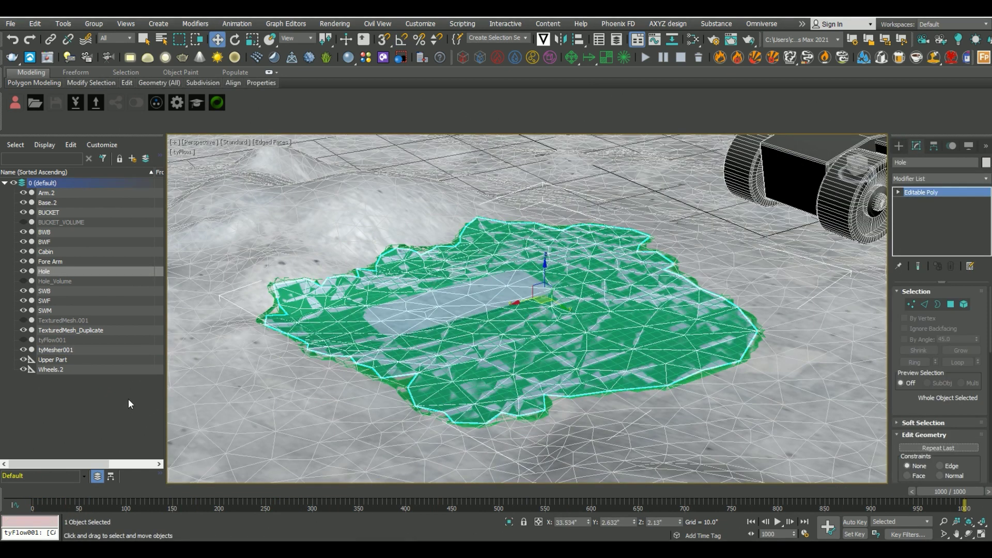
Step: Isolate the Hole mesh and clone it as an independent copy named Hole_TyConform
key(alt+q)
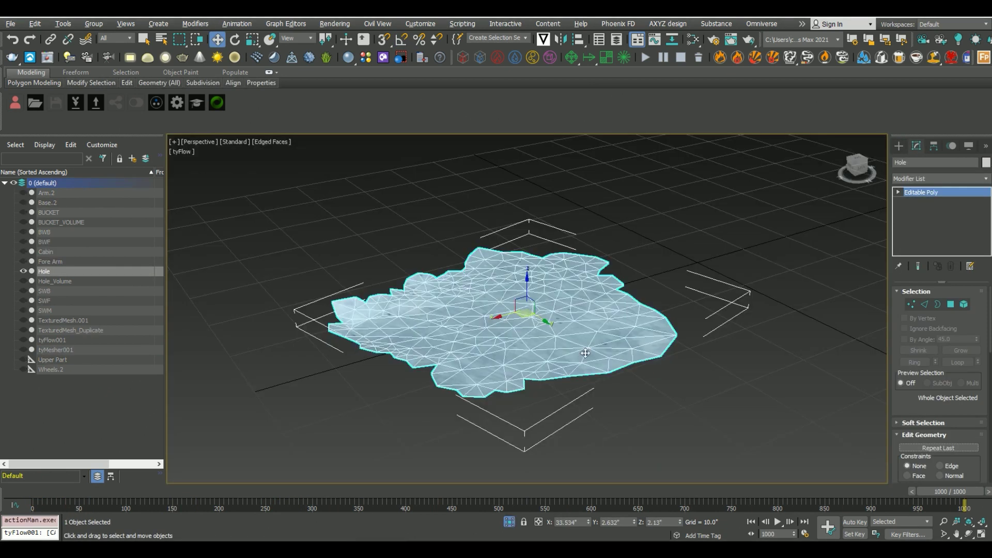
key(ctrl+v)
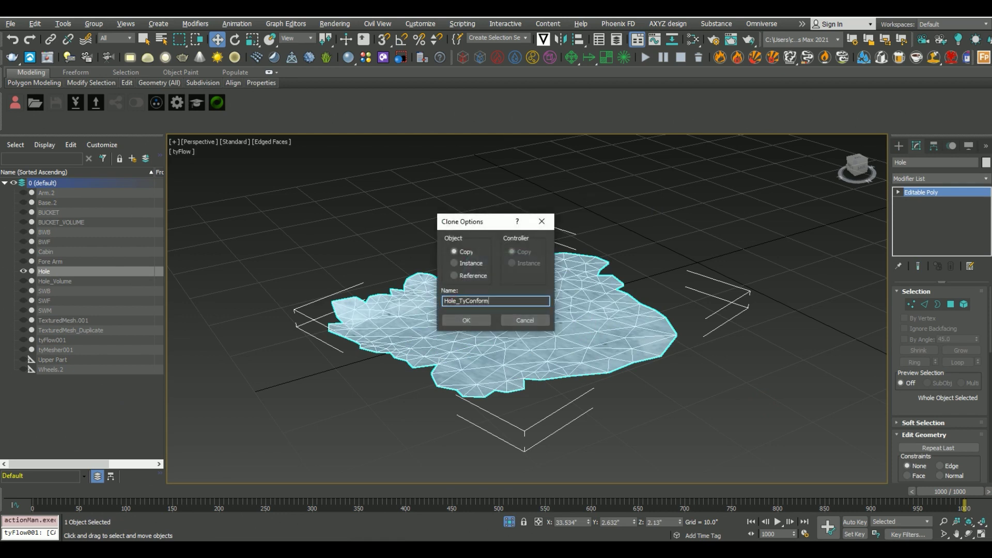
click(466, 320)
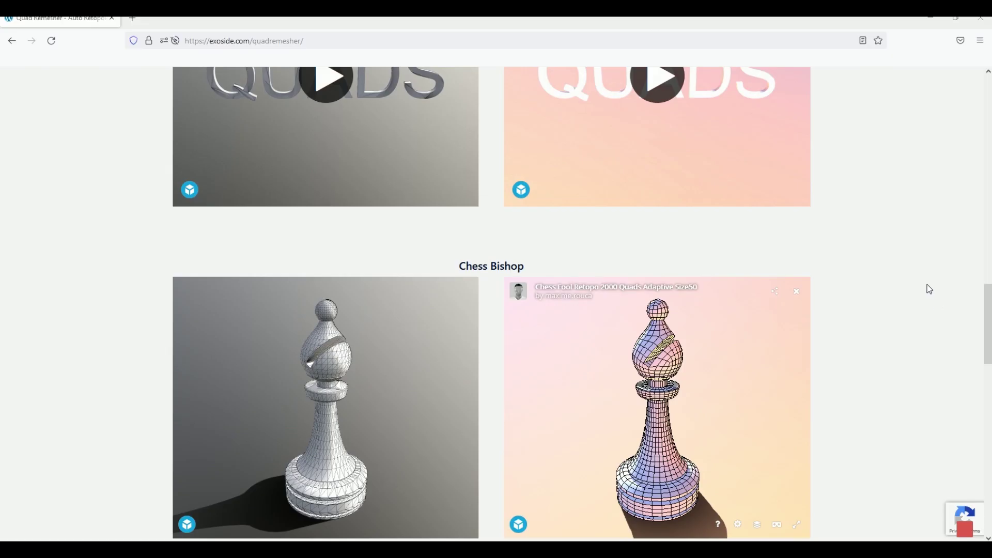
Step: Compare the input mesh and the quad retopology of the Chess Bishop example on the Quad Remesher web page
scroll(927, 284, down, 2)
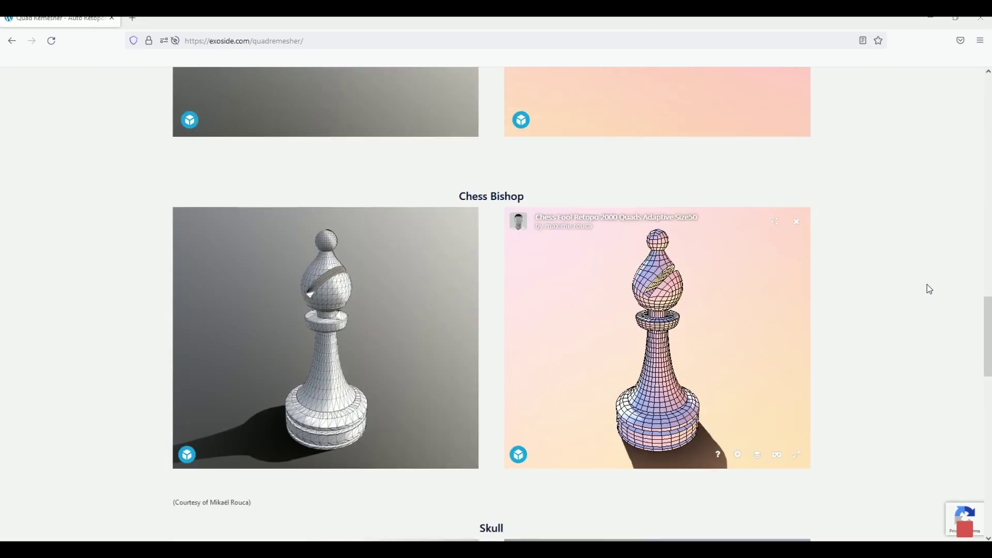
scroll(913, 289, down, 1)
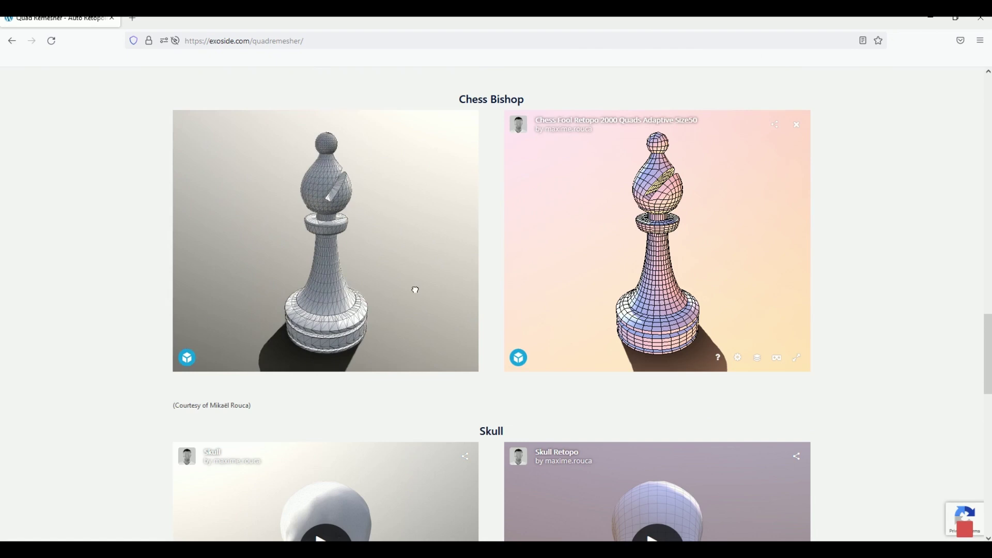
drag(415, 289, 364, 296)
mouse_move(695, 273)
mouse_down()
mouse_move(602, 274)
mouse_move(904, 285)
mouse_up()
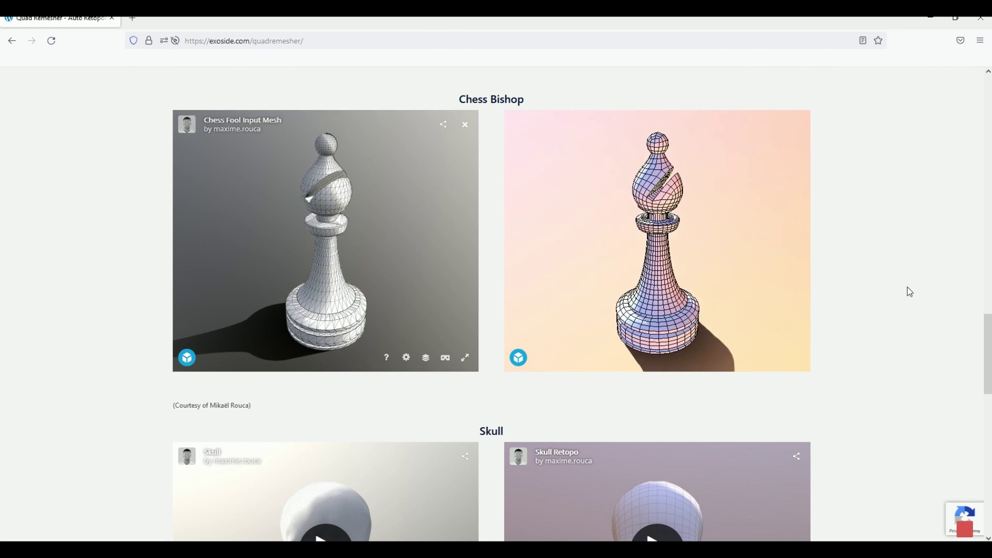
scroll(909, 291, up, 20)
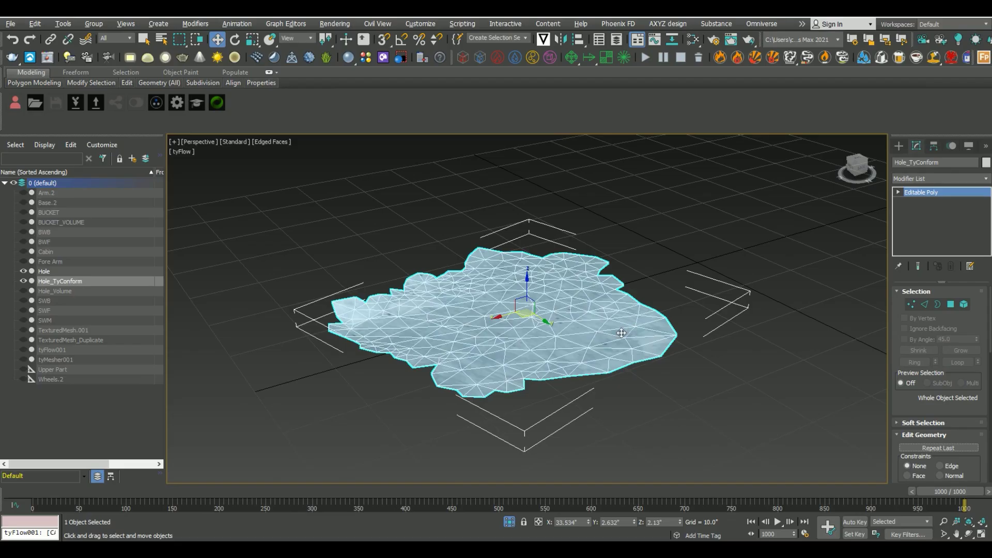
Step: Remesh Hole_TyConform with Quad Remesher at a target quad count of 5000 and close the remesher
right_click(605, 274)
click(640, 303)
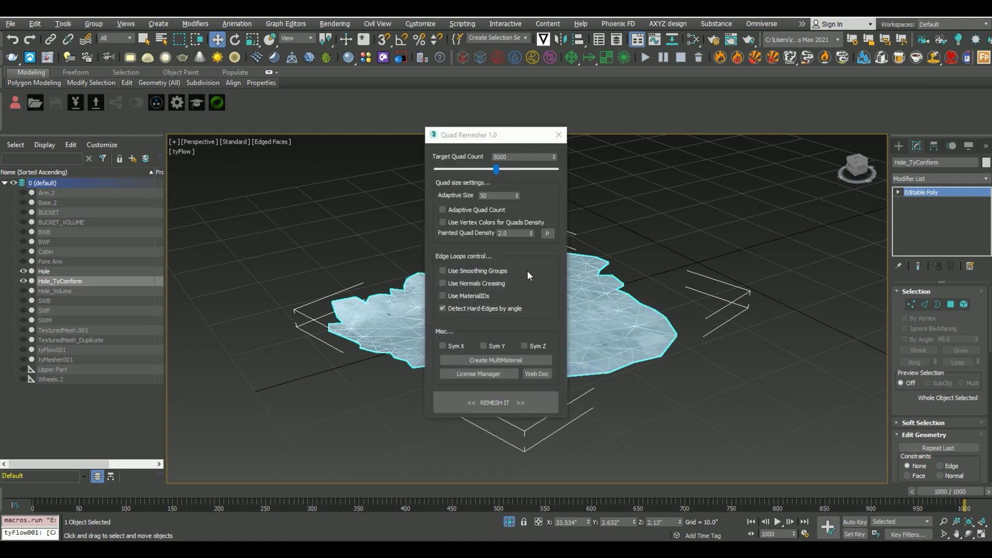
click(491, 402)
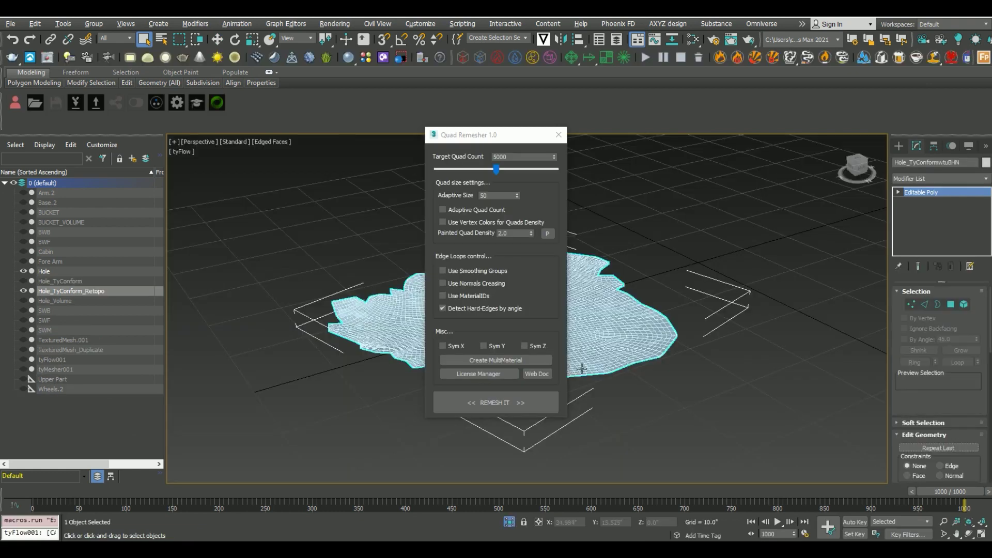
click(785, 395)
click(558, 134)
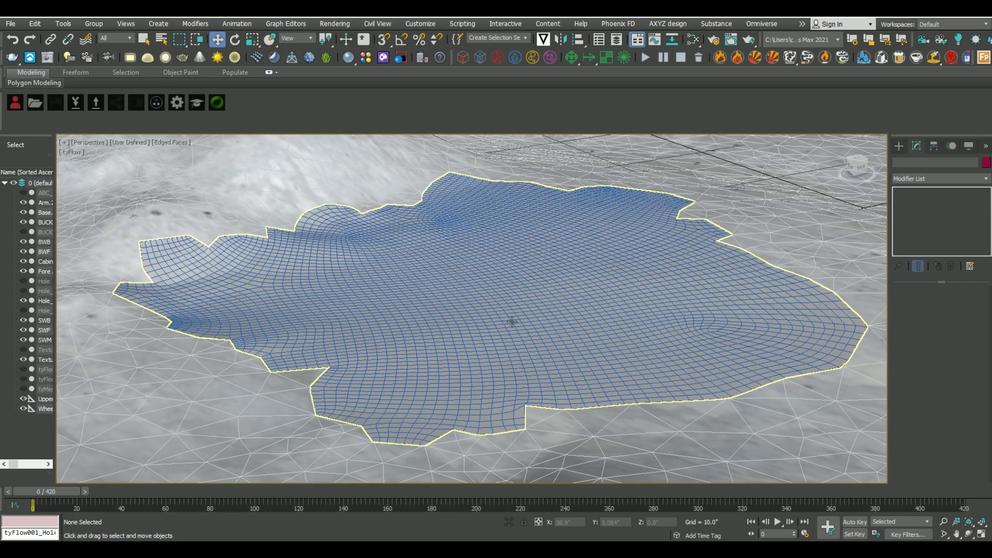
Step: Add an Edit Poly modifier to the Hole_TyConform_Retopo mesh
click(638, 401)
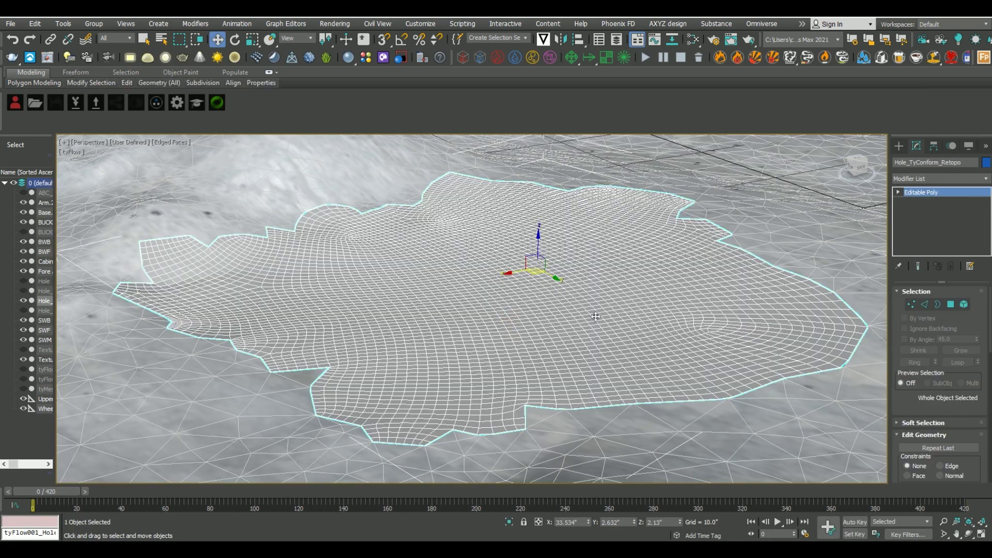
scroll(614, 325, up, 4)
middle_drag(614, 321, 611, 260)
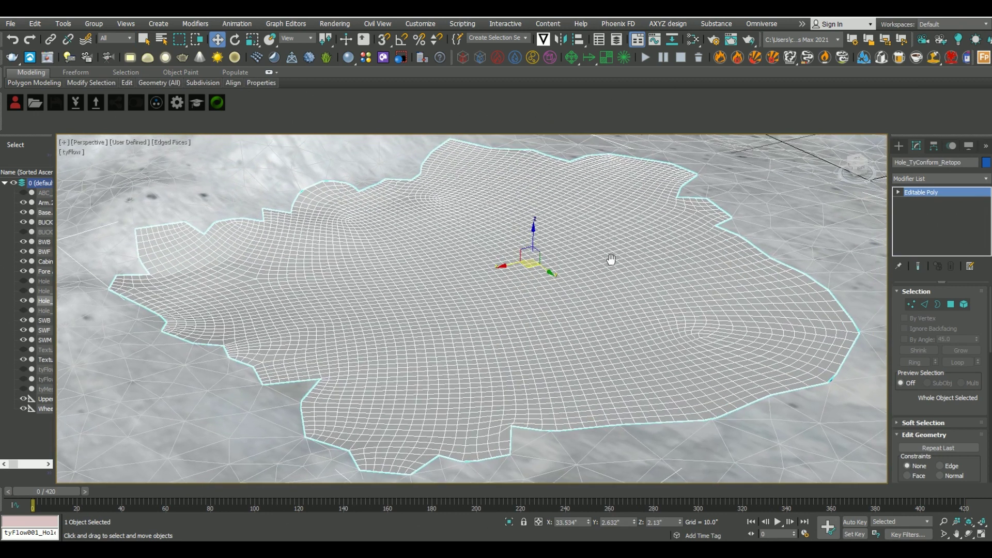
click(985, 179)
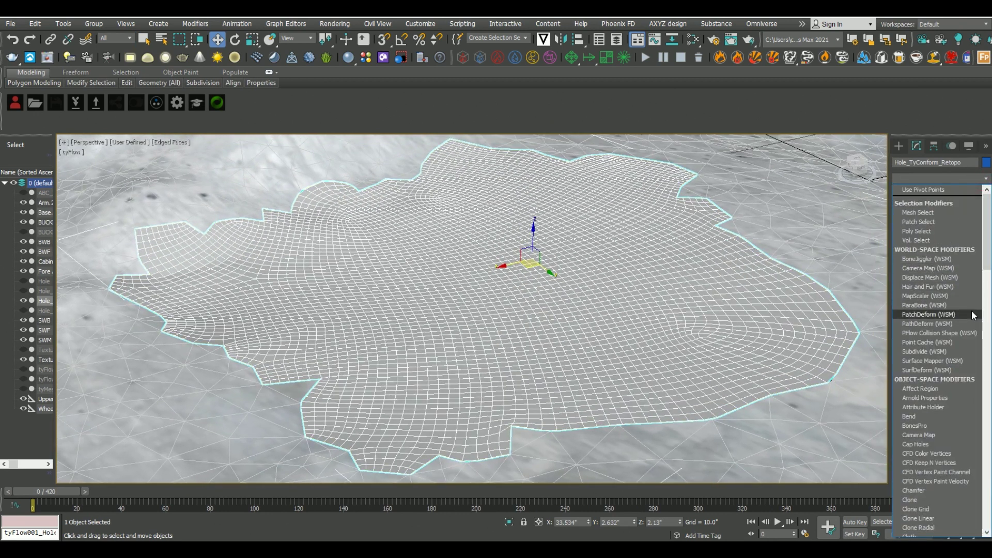
scroll(981, 268, down, 5)
click(915, 217)
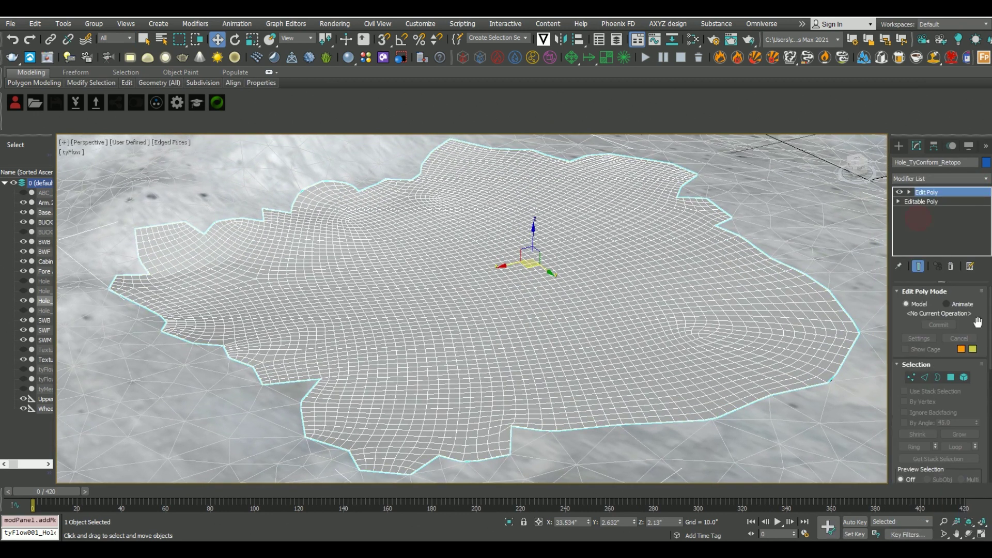
Step: Select the retopologized mesh's interior vertices by converting its border to vertices, inverting the selection and shrinking it once
click(937, 376)
click(851, 354)
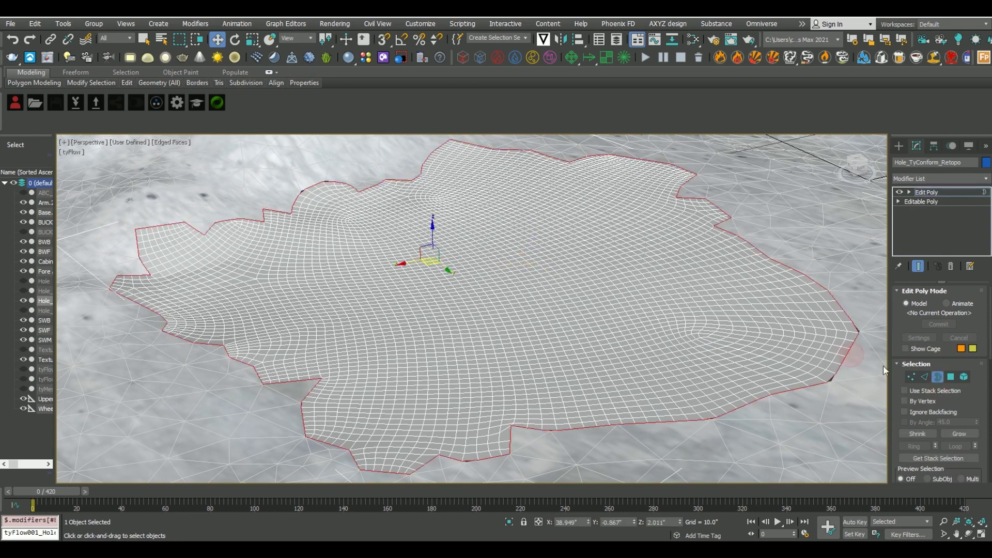
click(910, 377)
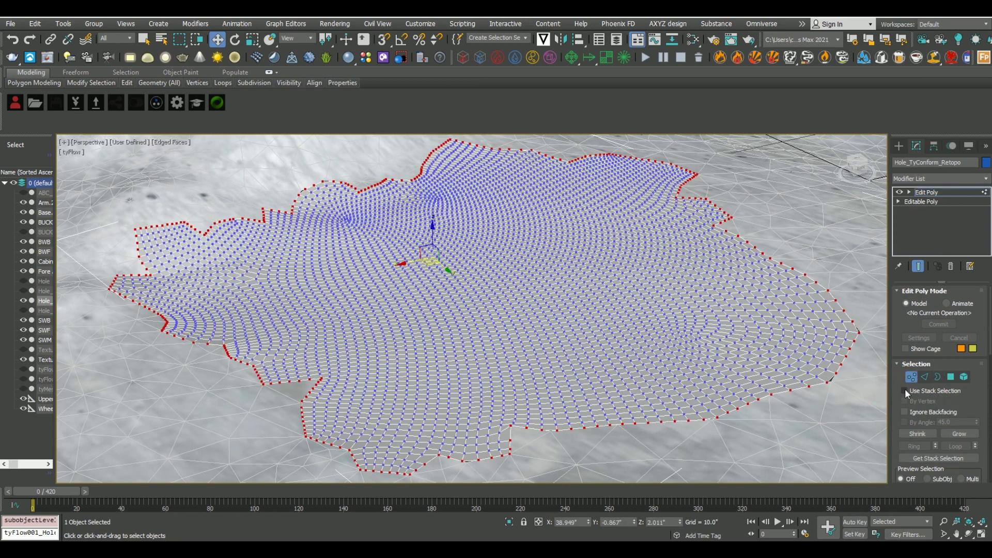
key(ctrl+i)
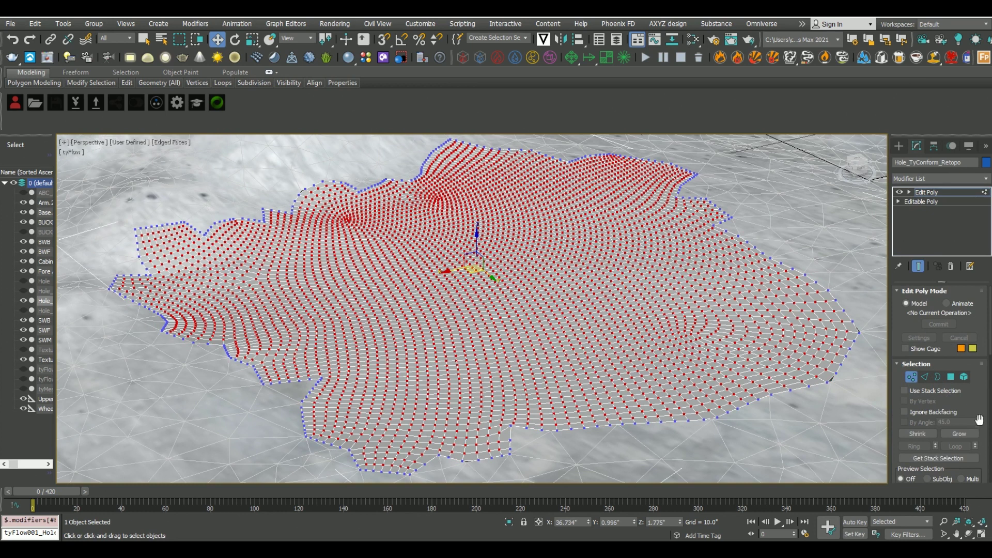
click(923, 436)
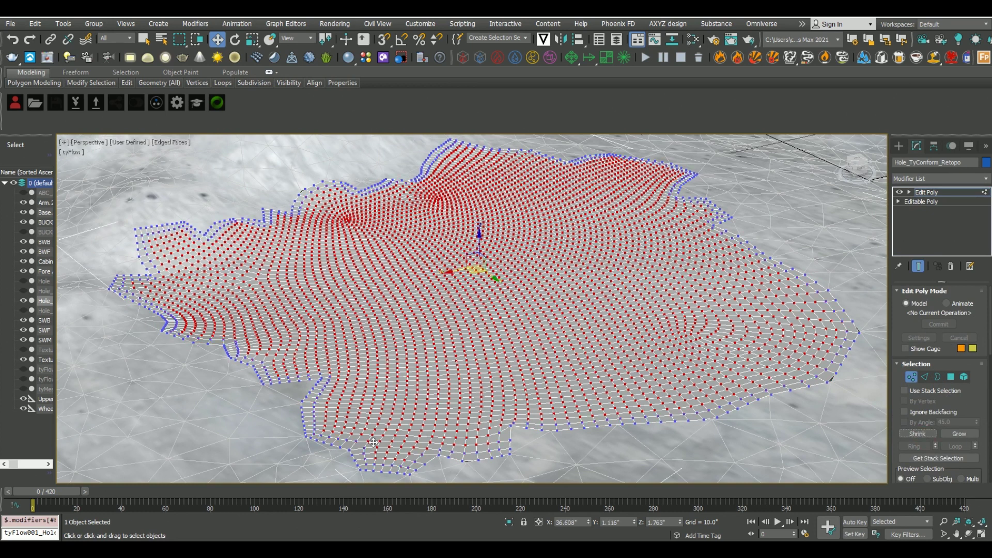
Step: Add a Push modifier above the vertex selection with a push value of 0.01"
click(986, 179)
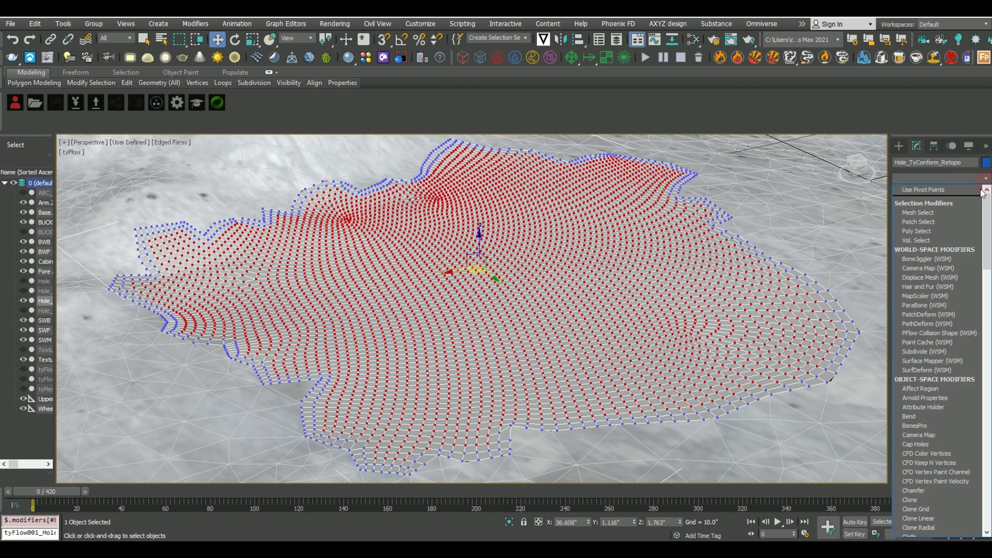
text(pu)
click(972, 190)
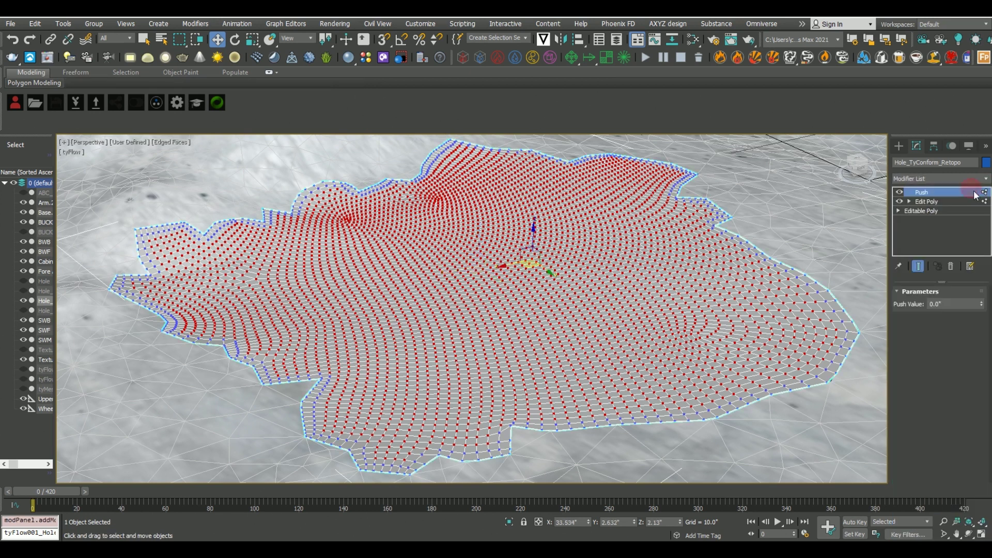
click(952, 304)
text(.01)
key(Return)
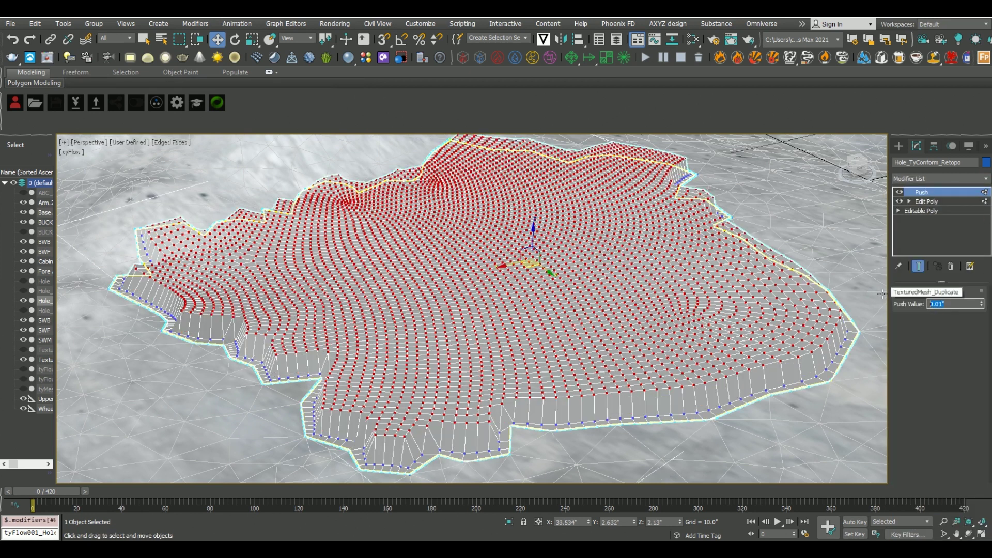
click(946, 383)
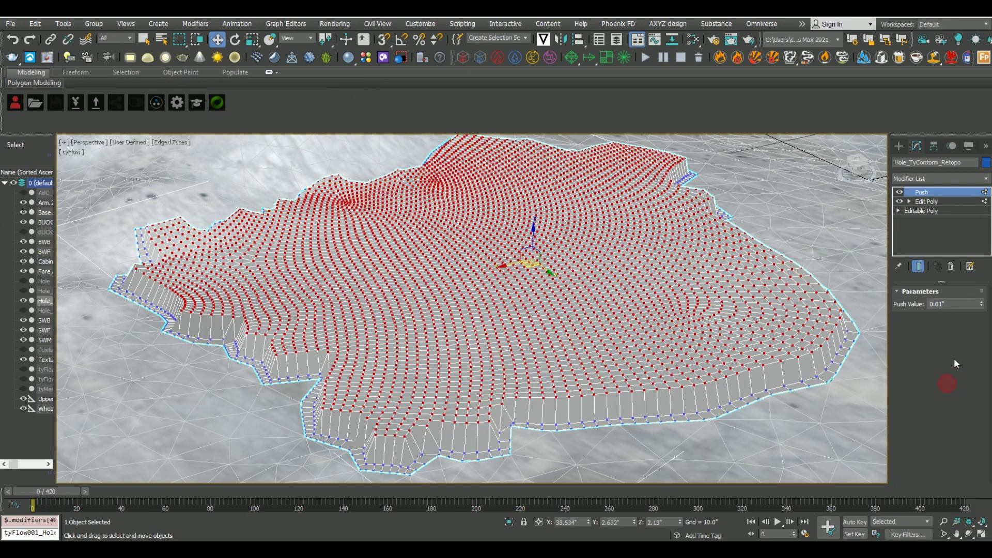
Step: Add a tyConform modifier to Hole_TyConform_Retopo with tyMesher001 and TexturedMesh_Duplicate as its target objects
click(966, 178)
text(tyCarve)
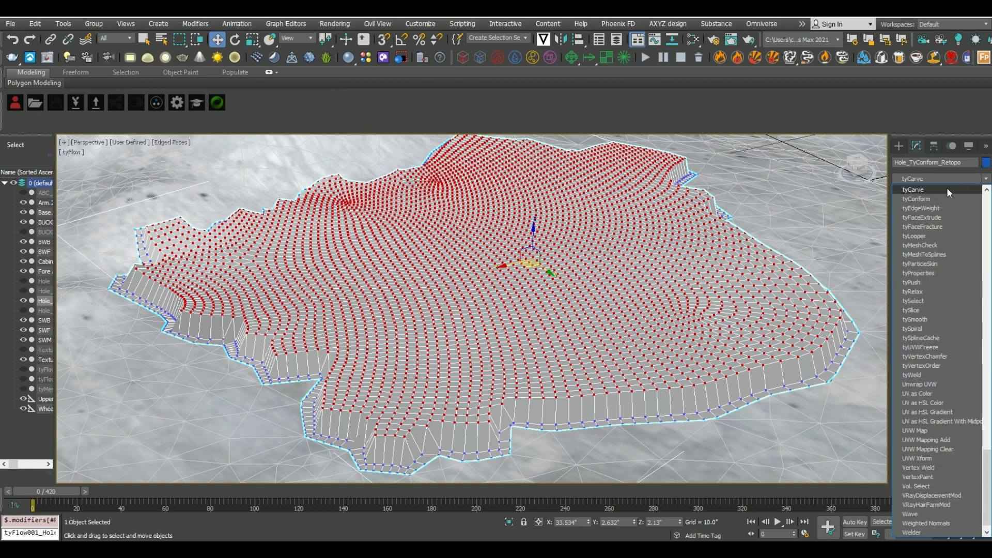
click(925, 199)
click(916, 411)
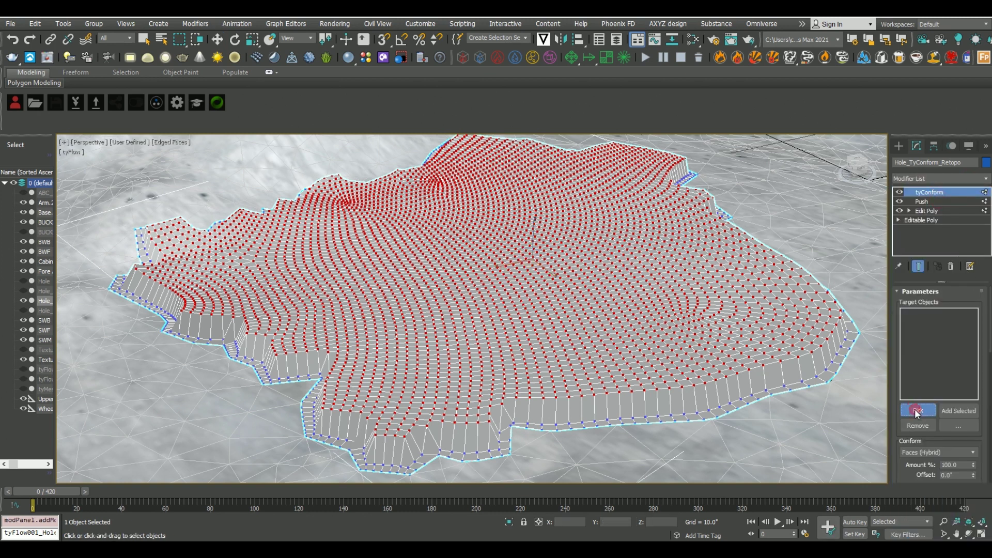
click(44, 389)
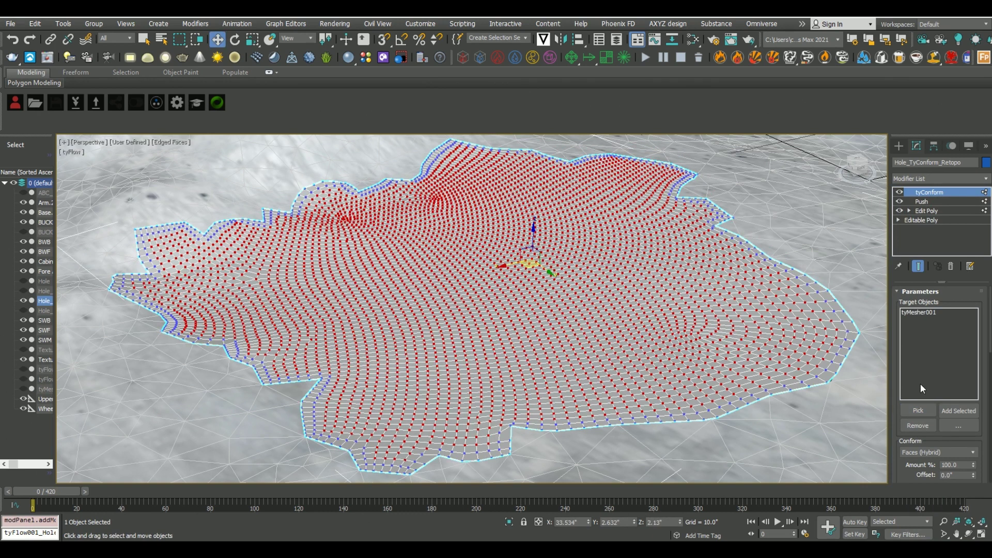
click(924, 412)
click(836, 261)
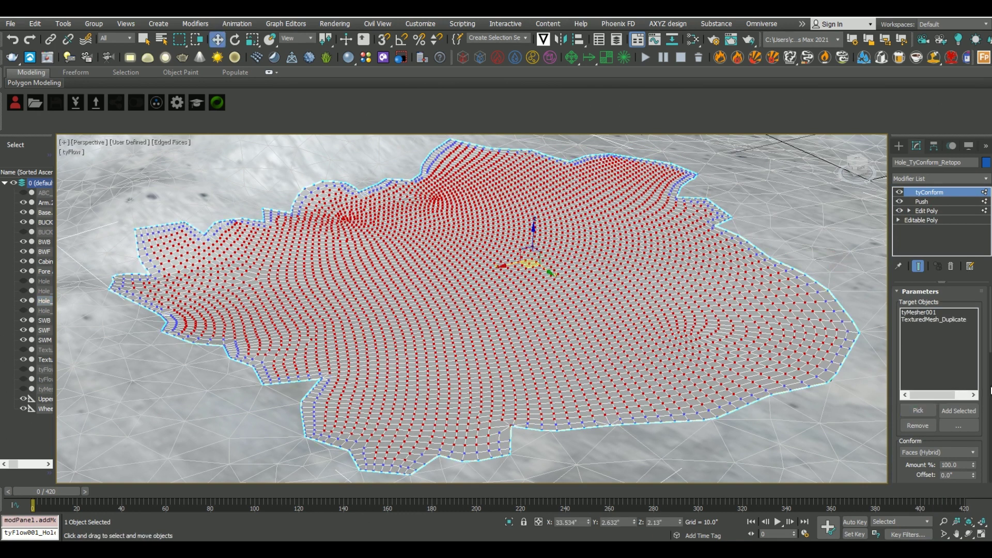
Step: Set the tyConform mode to Raycast, restrict it to the vertex selection and let it affect UVWs
scroll(903, 474, down, 2)
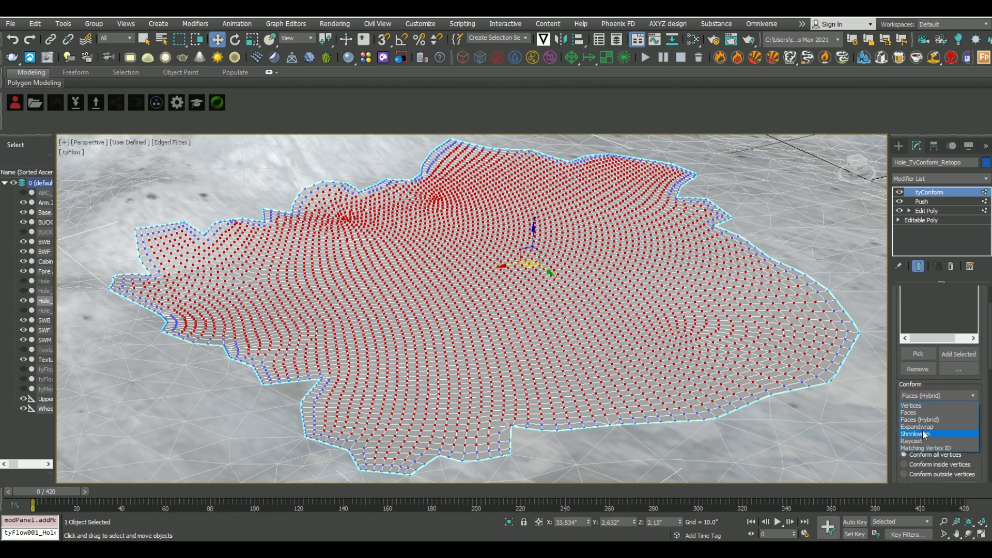
click(923, 441)
scroll(942, 327, down, 4)
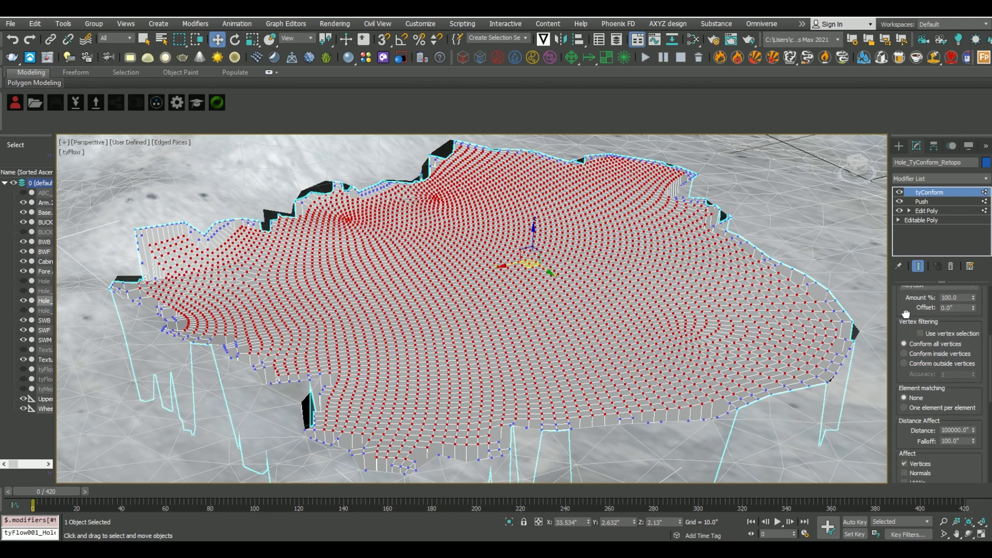
click(942, 328)
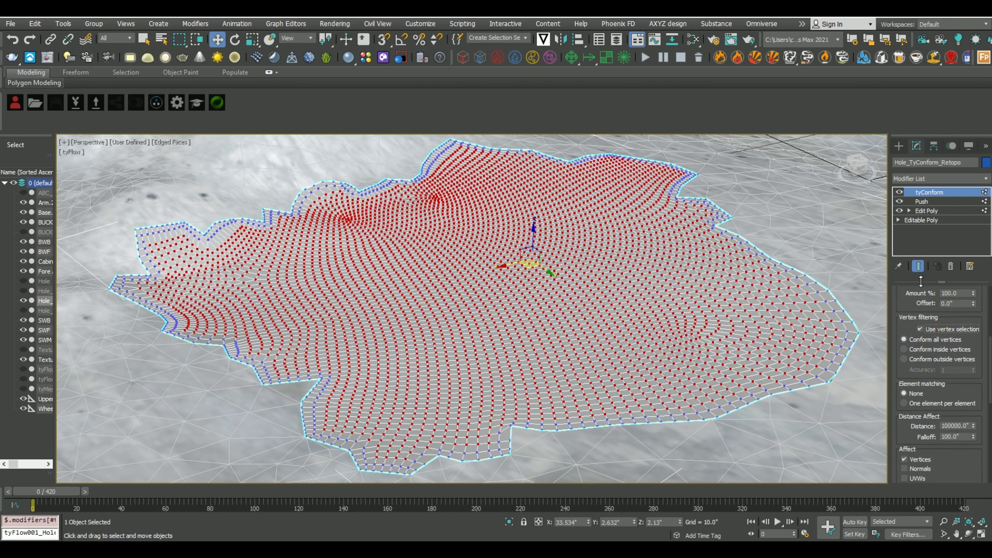
Step: Scrub the timeline to frame 348 and examine the conformed trench and its border in shaded view
click(899, 146)
drag(32, 500, 777, 503)
alt+middle_drag(485, 305, 483, 387)
middle_drag(485, 345, 715, 363)
click(622, 370)
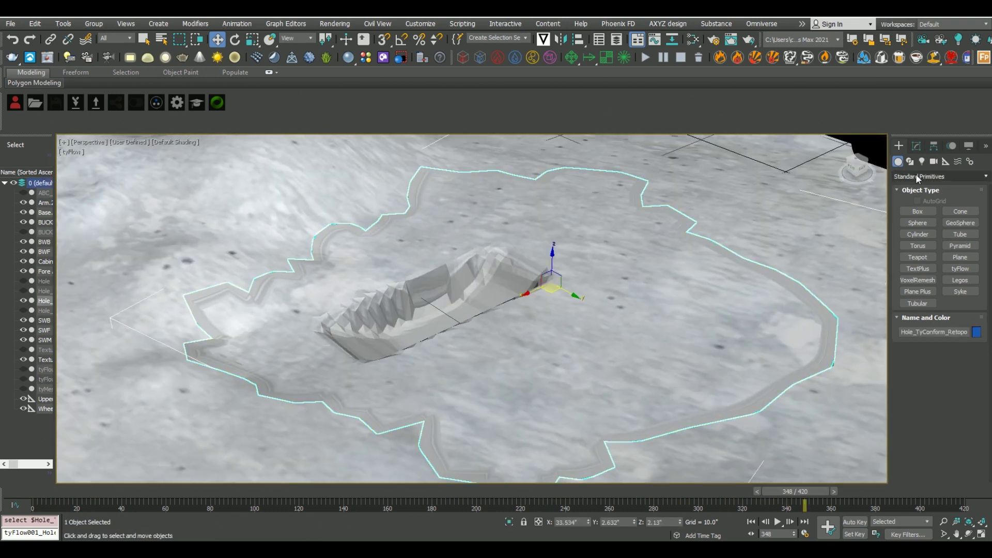
Step: Add another Edit Poly modifier above tyConform and select all of the mesh's vertices
click(912, 147)
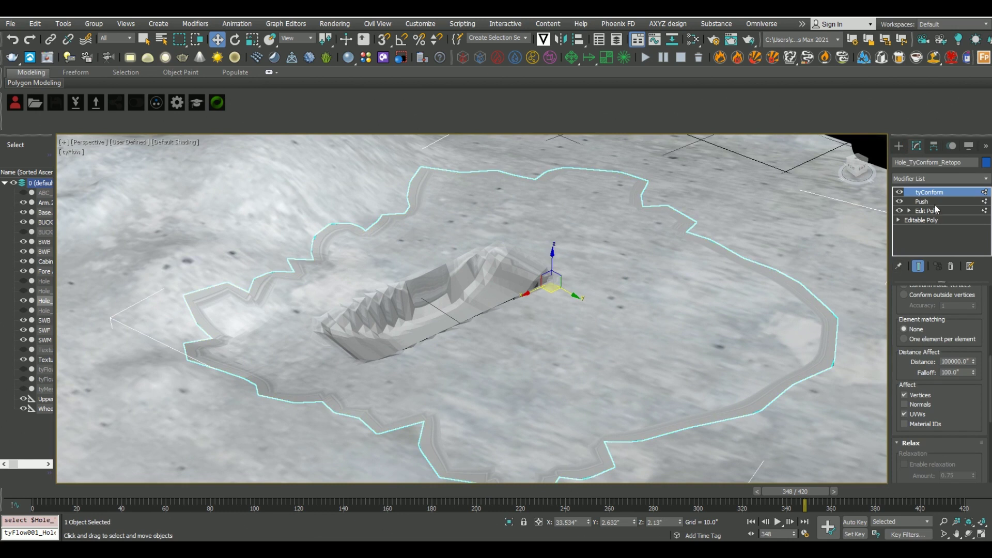
click(978, 179)
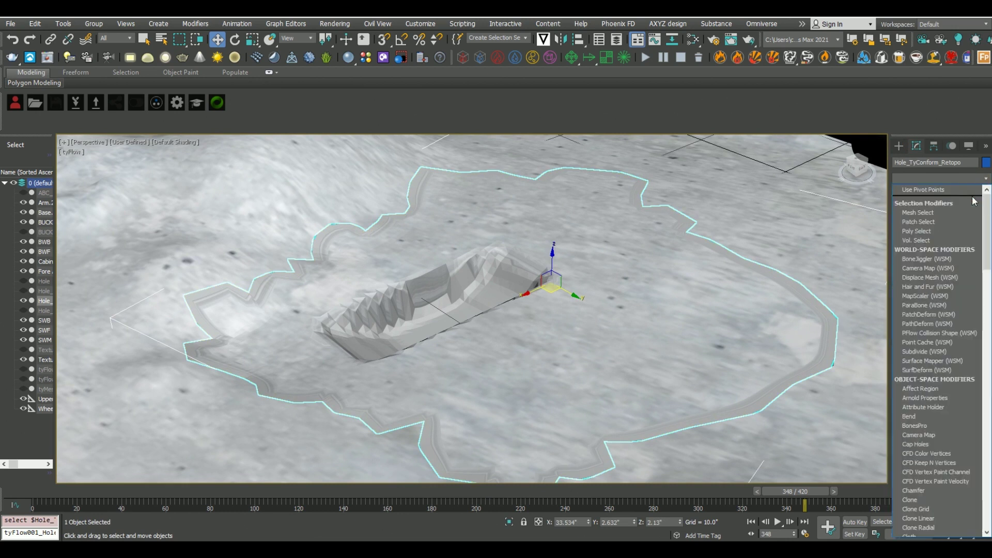
key(e)
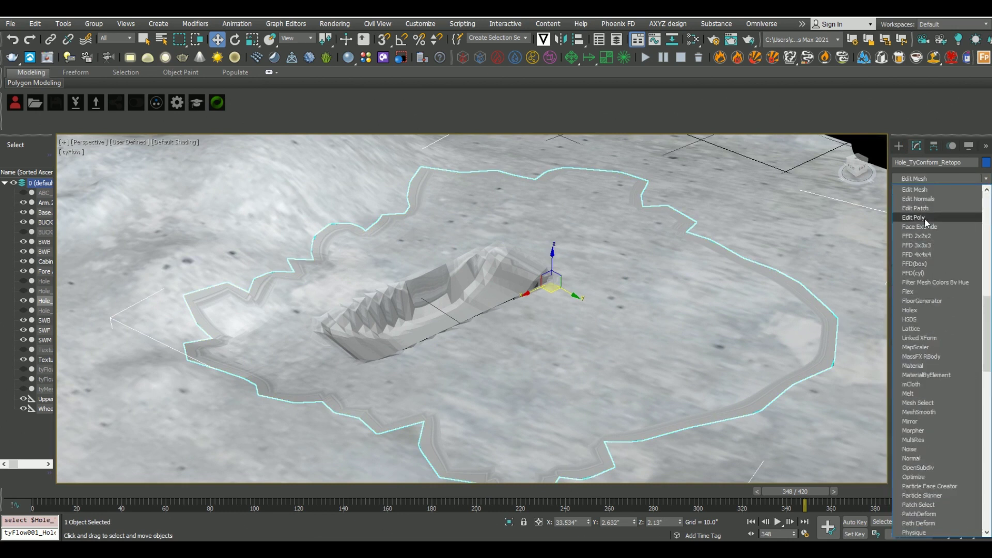
click(924, 218)
click(911, 376)
key(ctrl+a)
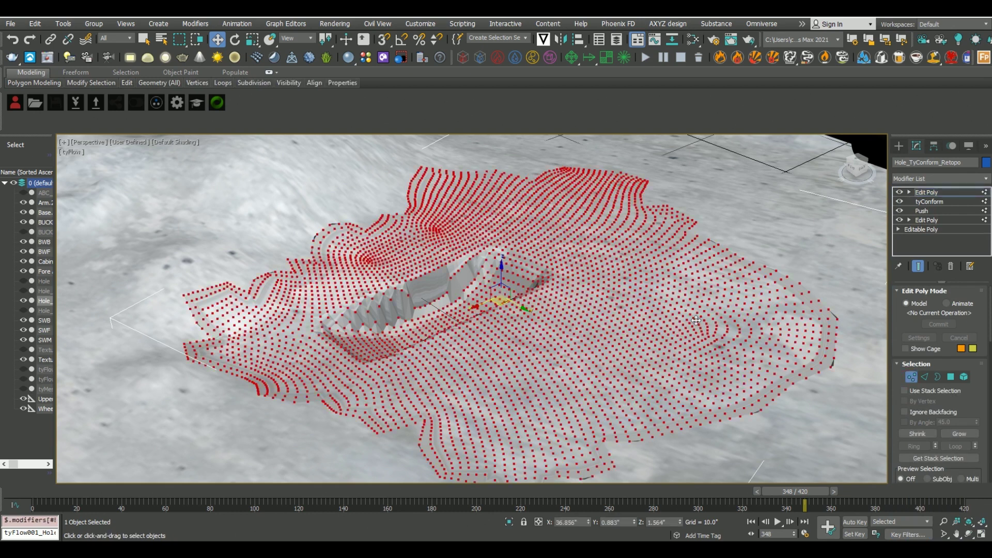
Step: Raise the selected vertices slightly along Z above the surrounding terrain and check the gap at the border
alt+middle_drag(413, 408, 448, 387)
scroll(448, 387, down, 3)
alt+middle_drag(509, 346, 537, 346)
scroll(501, 329, up, 4)
scroll(482, 224, up, 2)
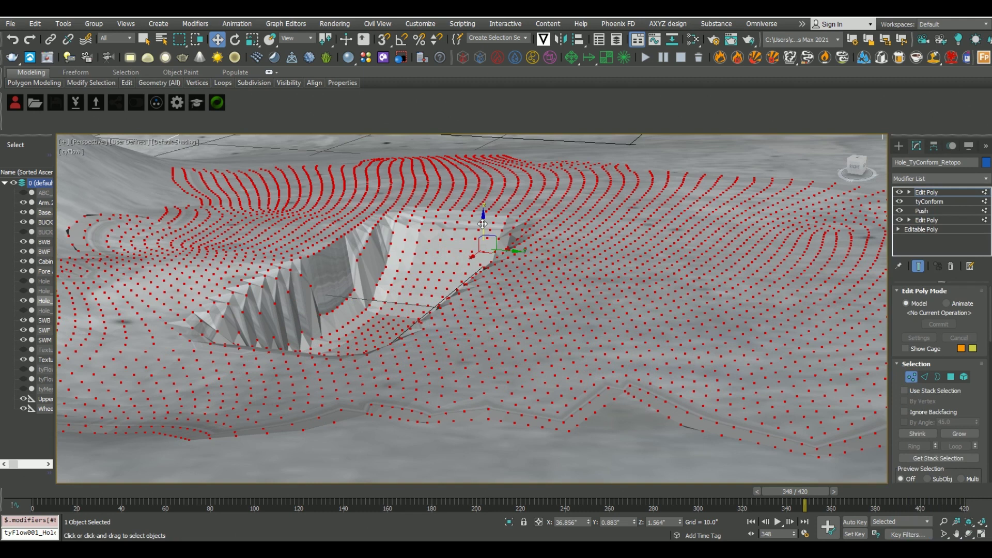
drag(482, 224, 482, 222)
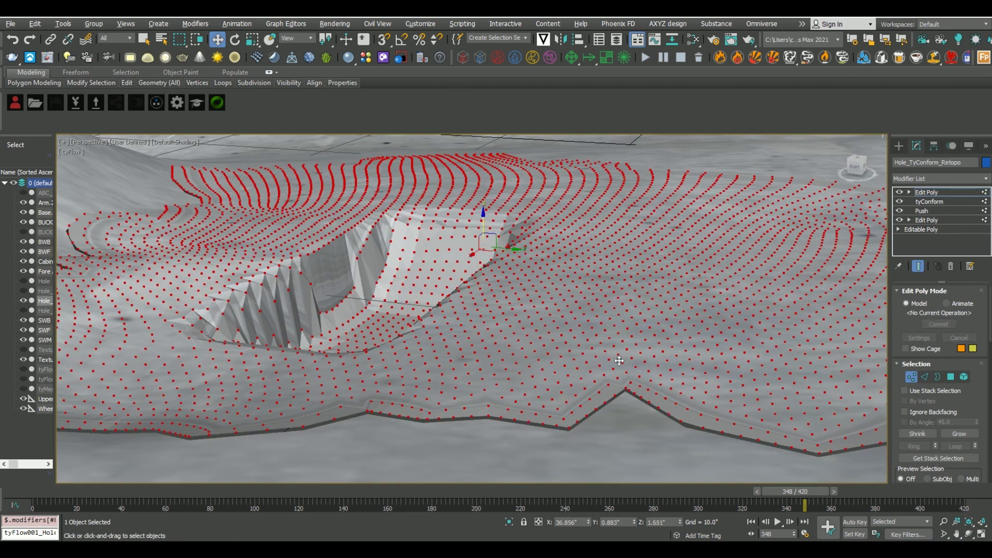
alt+middle_drag(617, 357, 570, 364)
scroll(570, 364, down, 2)
Step: Add a second tyConform modifier above the top Edit Poly and let it affect UVWs
click(981, 180)
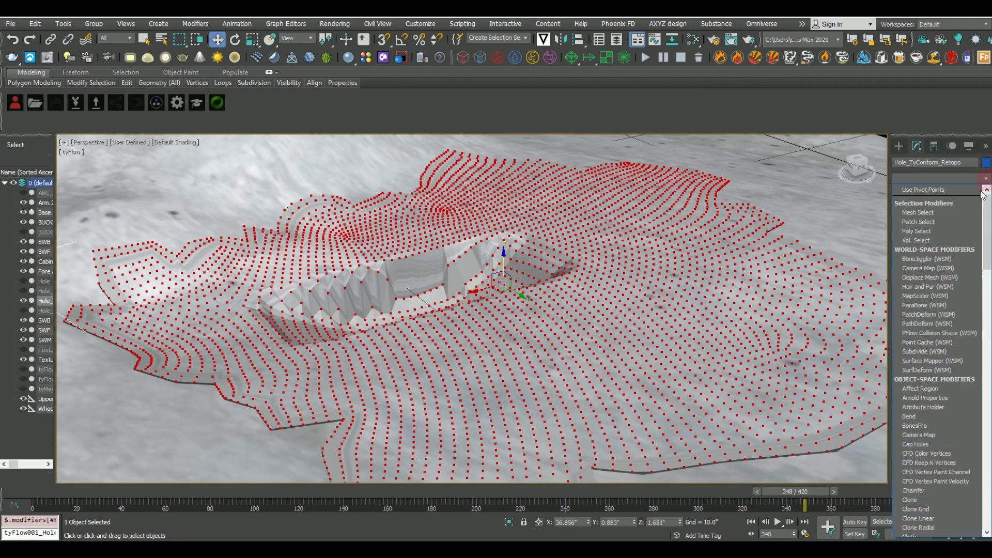
text(tyBend)
click(926, 227)
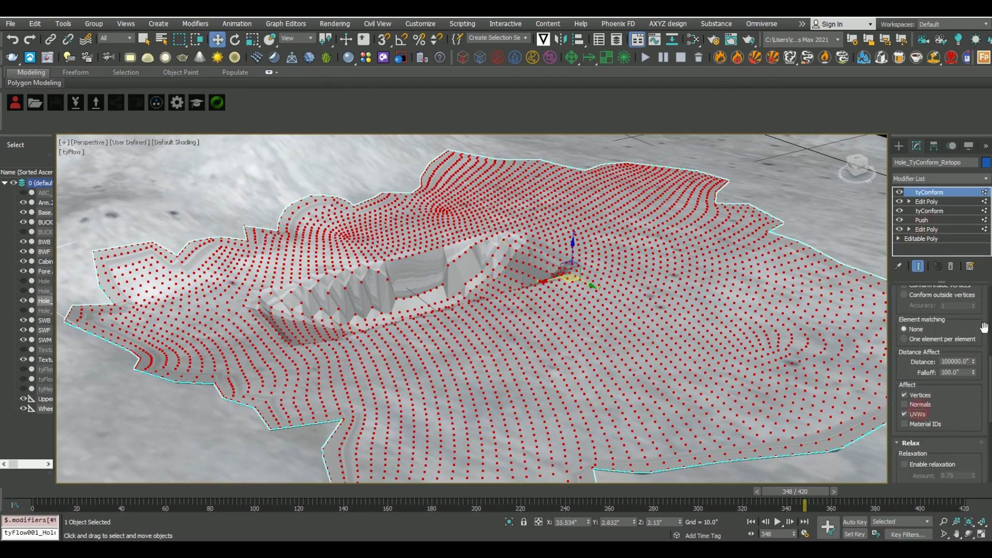
Step: Pick tyMesher001 and TexturedMesh_Duplicate as targets of the top tyConform and set its conform mode to Faces
drag(983, 328, 983, 431)
click(917, 411)
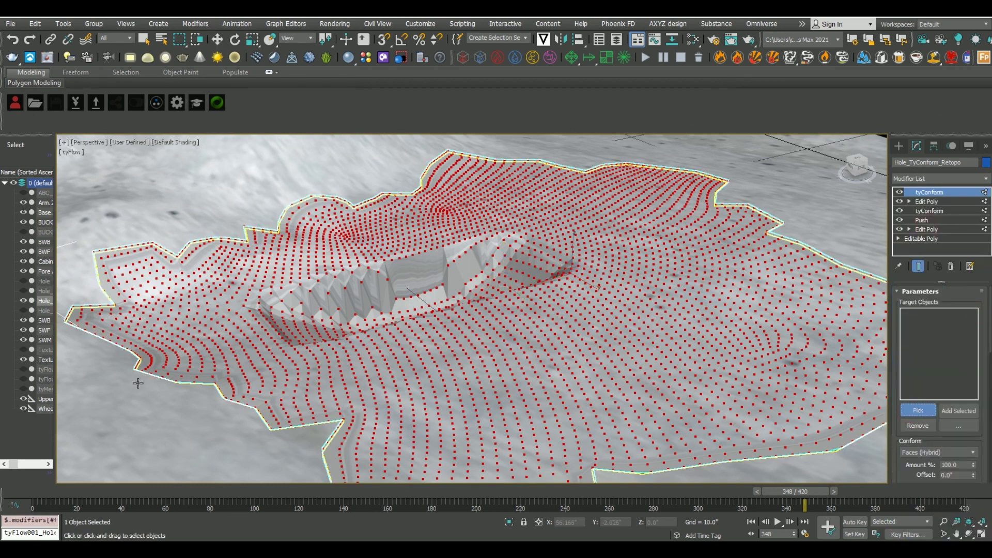
click(45, 389)
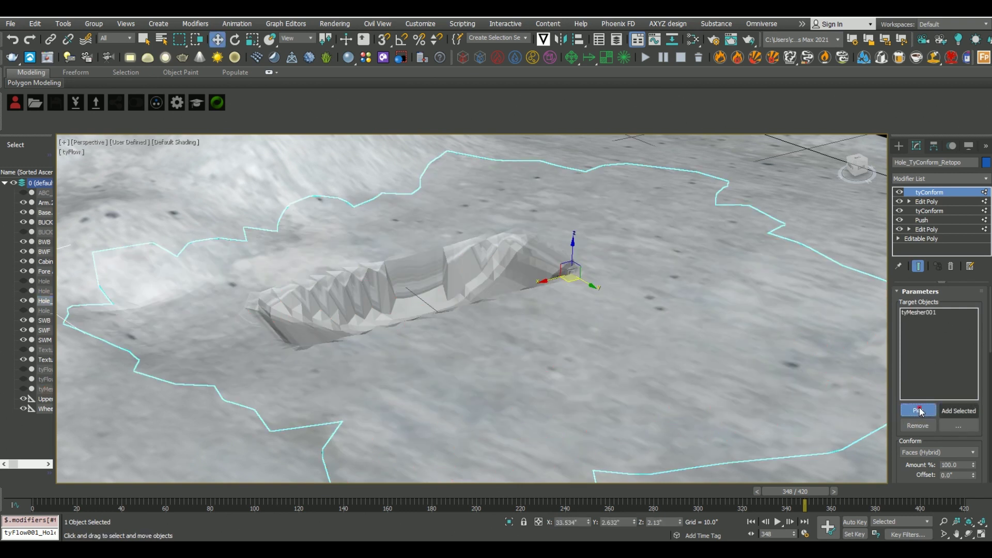
click(868, 360)
drag(916, 478, 917, 367)
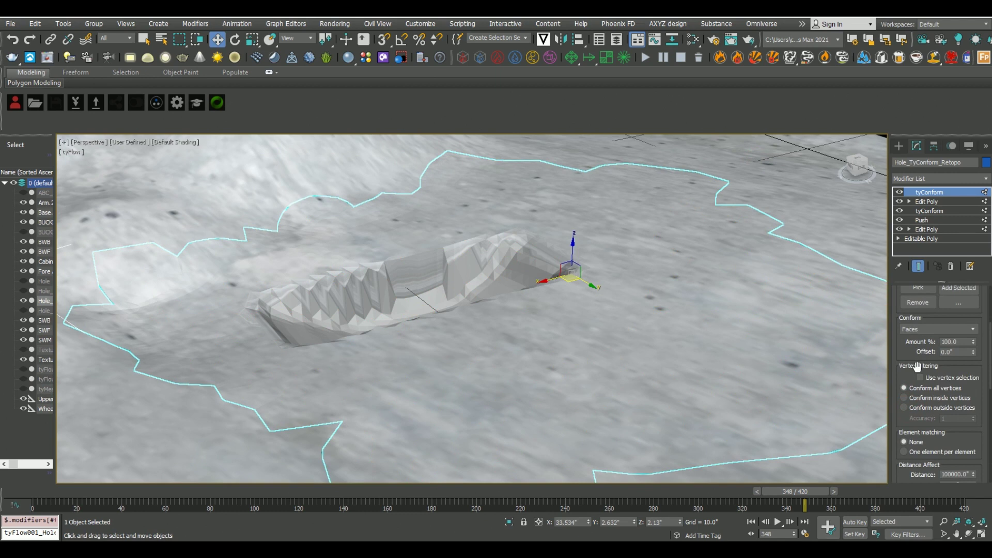
scroll(972, 430, up, 5)
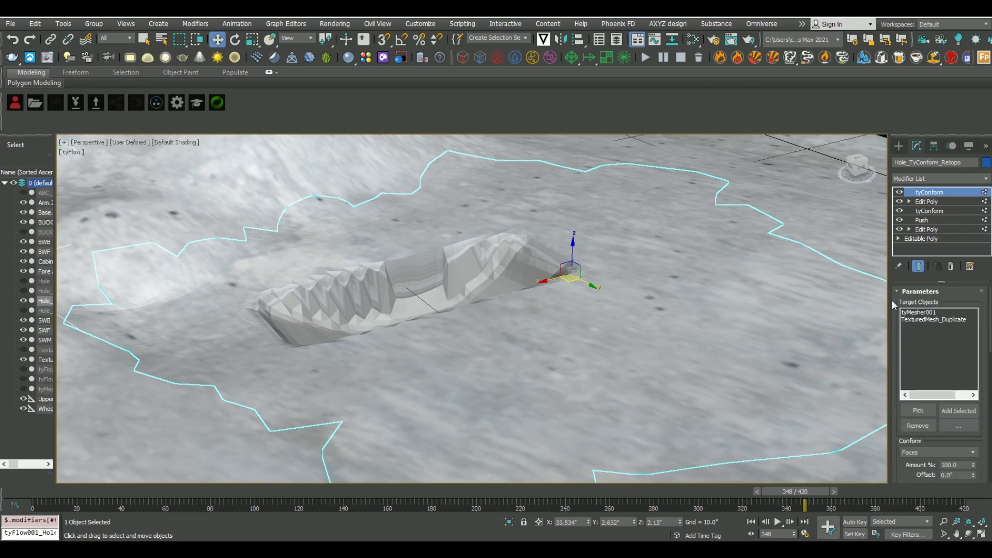
Step: At frame 350, add a TurboSmooth modifier to Hole_TyConform_Retopo and set it to 3 iterations
mouse_move(816, 491)
mouse_down()
mouse_move(486, 485)
mouse_move(819, 486)
mouse_up()
key(w)
alt+middle_drag(568, 323, 602, 365)
scroll(671, 340, up, 2)
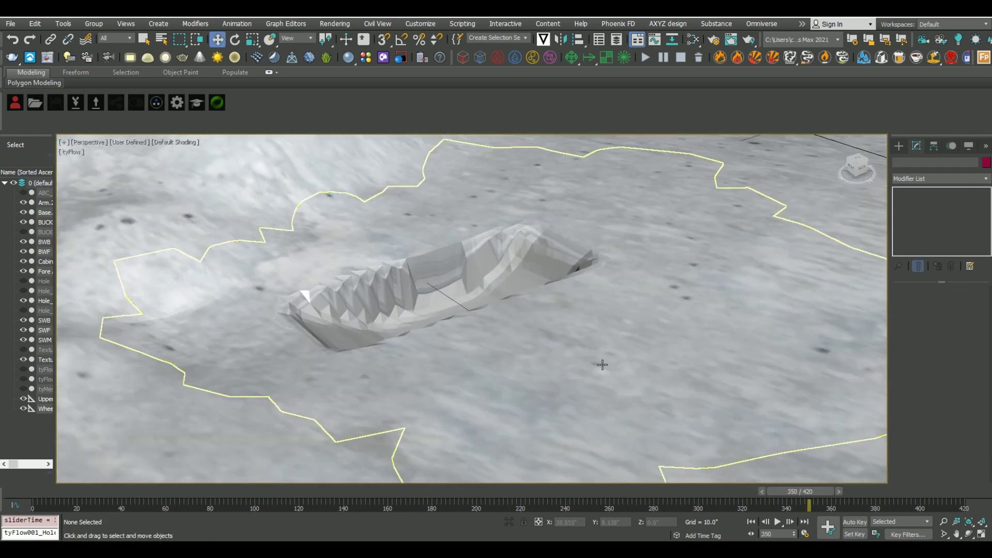
click(602, 365)
click(955, 177)
text(tu)
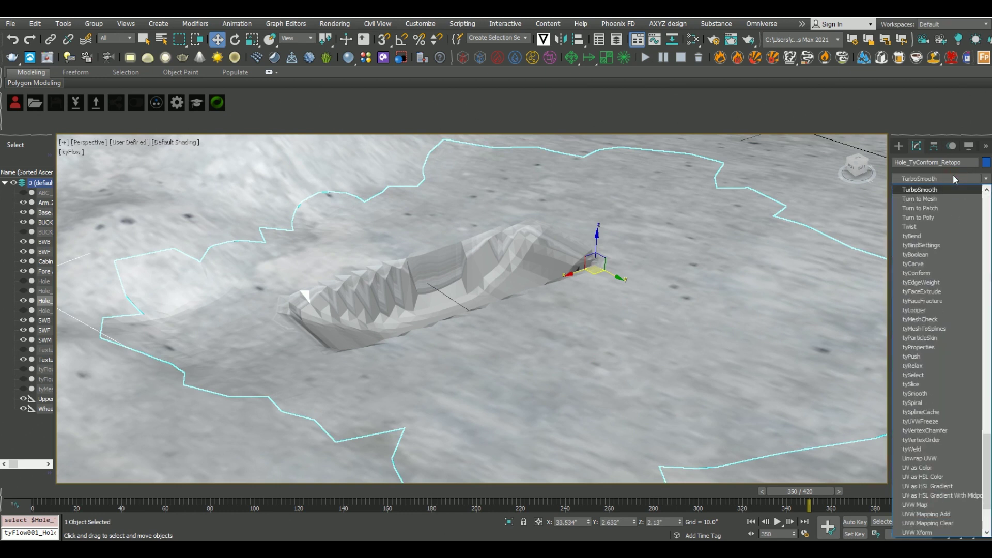
click(936, 191)
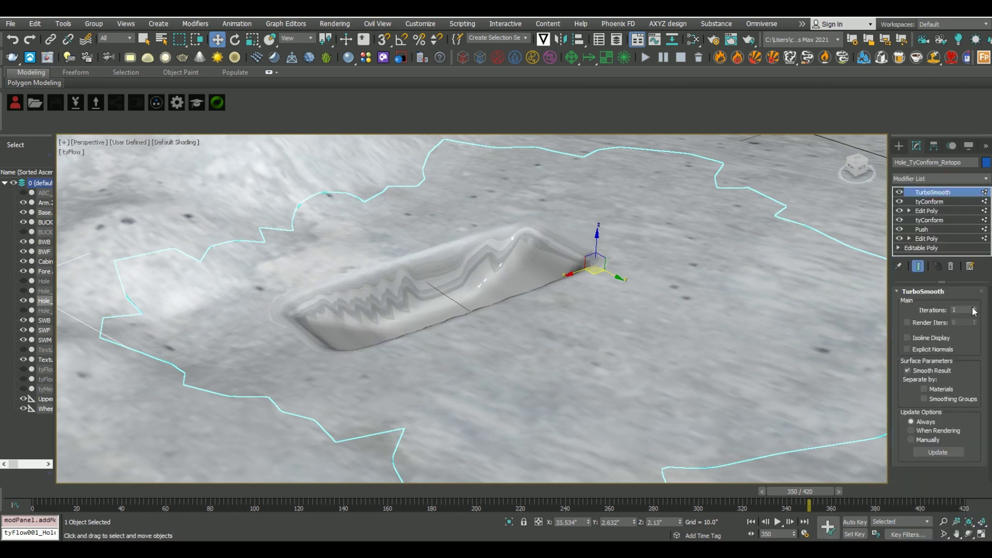
click(974, 309)
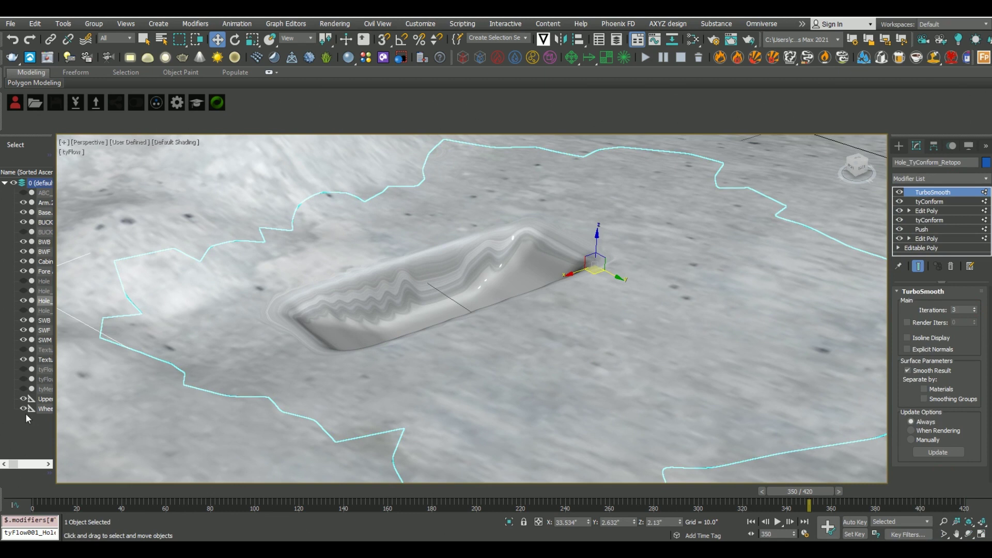
Step: Scrub through the animation up to frame 382 and examine the smoothed trench and its border on the terrain
click(18, 457)
scroll(665, 336, down, 3)
middle_drag(759, 356, 675, 362)
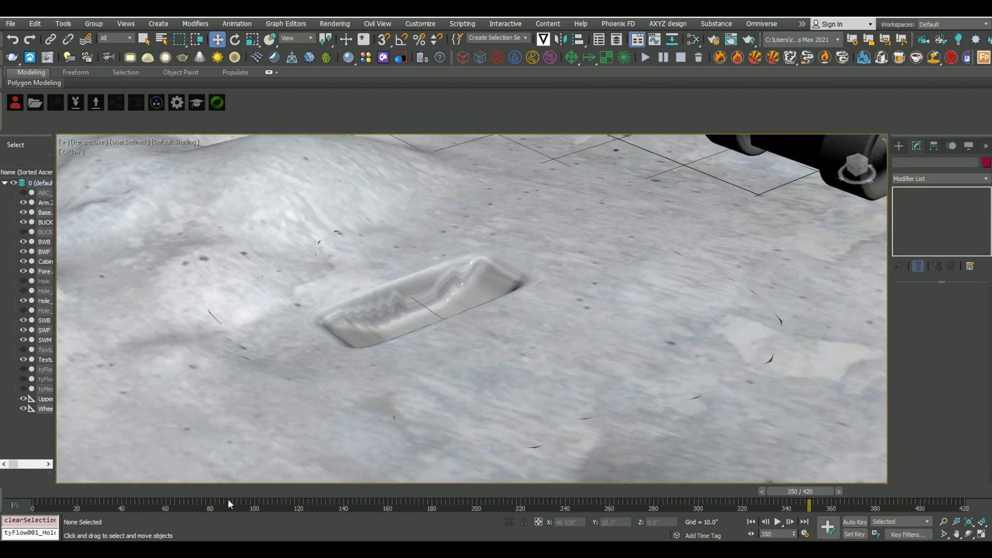
drag(41, 493, 873, 494)
key(w)
Step: Insert an Edit Poly modifier between the top tyConform and TurboSmooth on the retopologized hole mesh
click(589, 276)
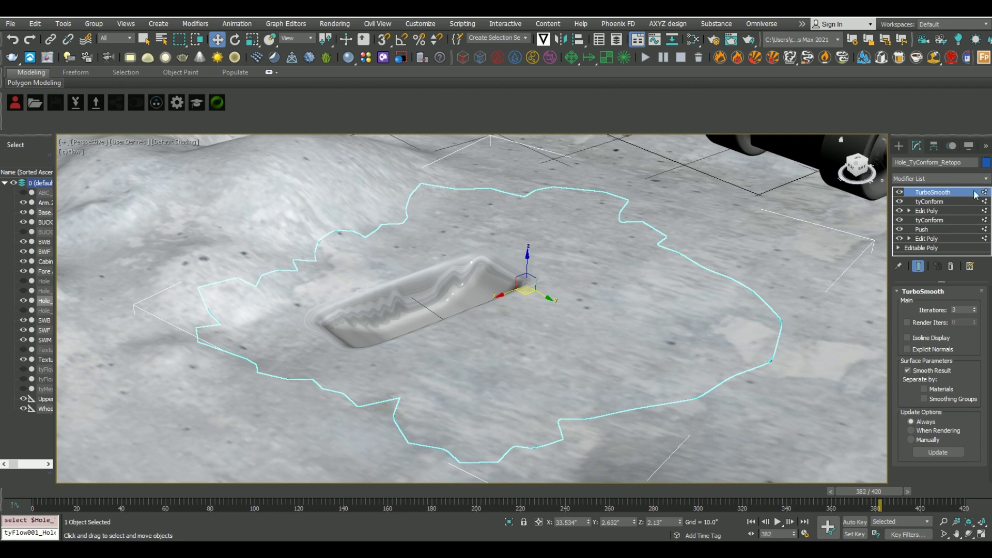
click(967, 178)
key(Escape)
click(930, 203)
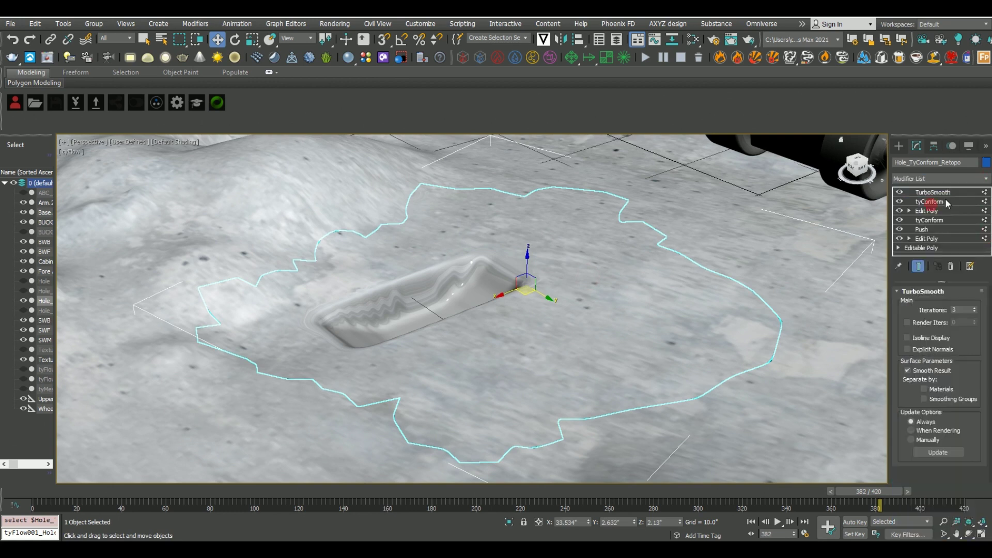
click(935, 180)
key(e)
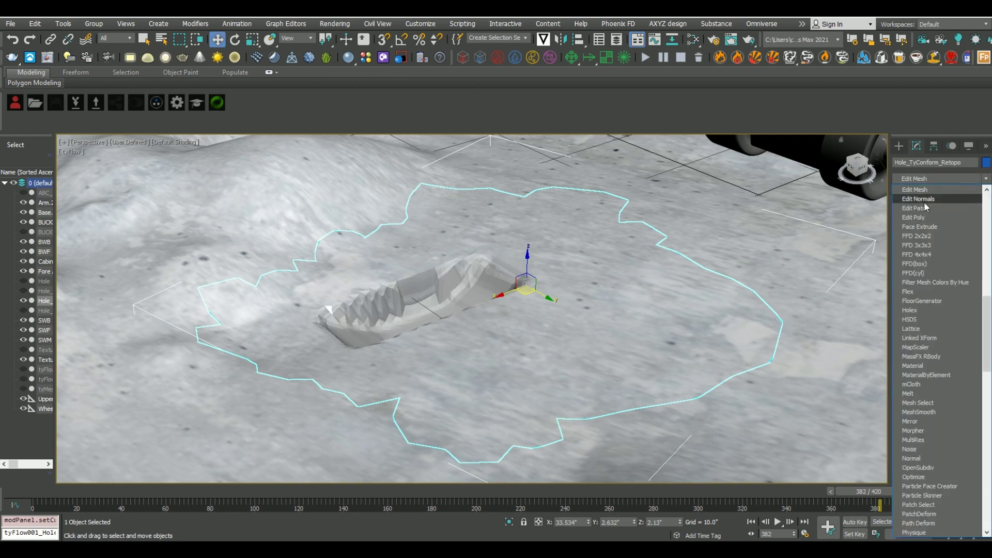
click(925, 218)
Step: Move the hole mesh's border vertices over the dark gaps along the terrain seam and check the trench animation
click(912, 377)
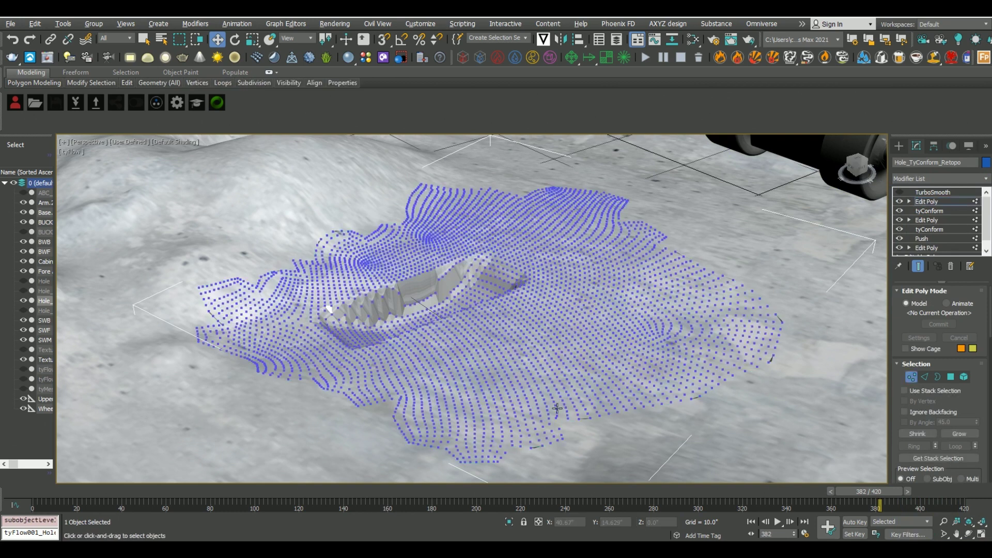
scroll(521, 424, up, 10)
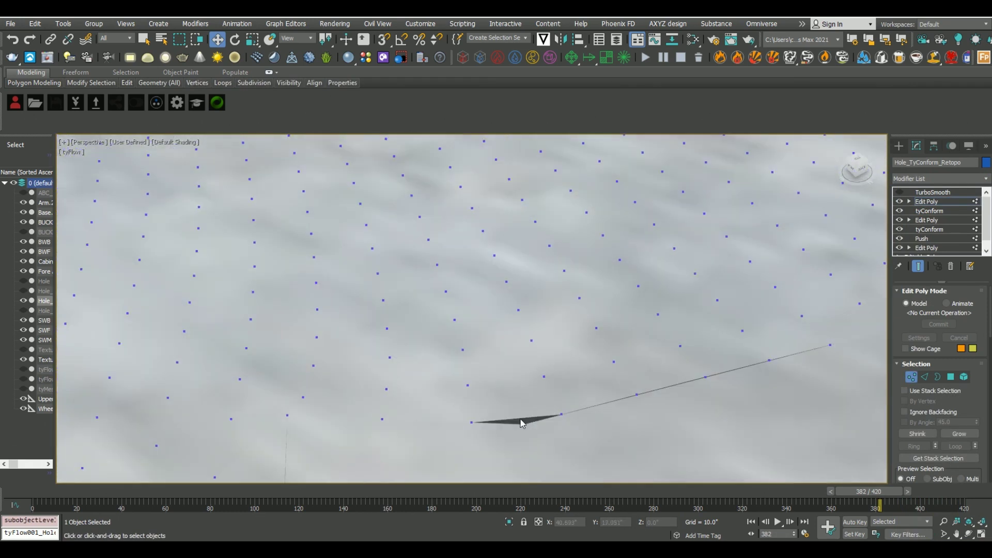
middle_drag(520, 419, 503, 382)
drag(472, 377, 505, 403)
middle_drag(524, 399, 221, 478)
middle_drag(758, 330, 625, 350)
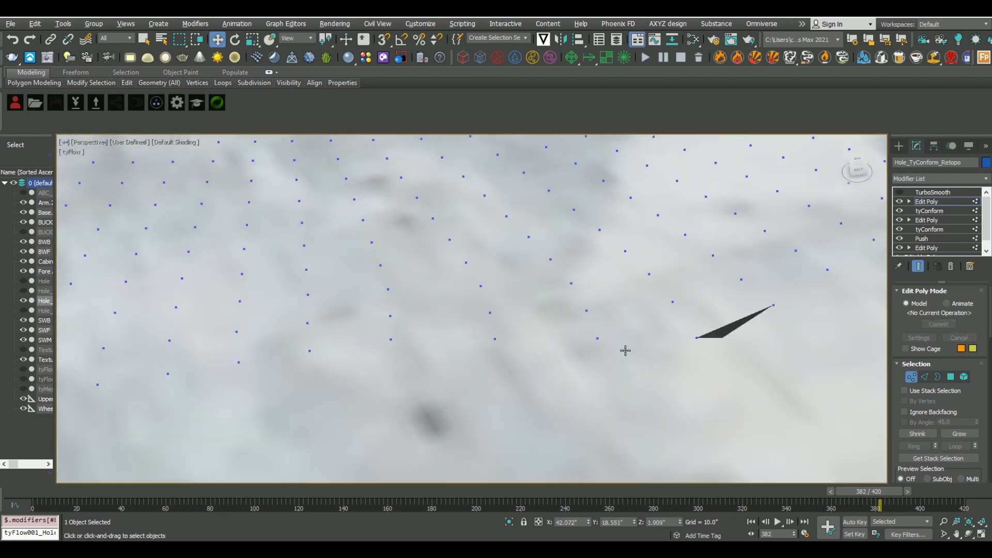
mouse_move(821, 351)
alt+middle_down()
mouse_move(746, 355)
mouse_move(808, 352)
alt+middle_up()
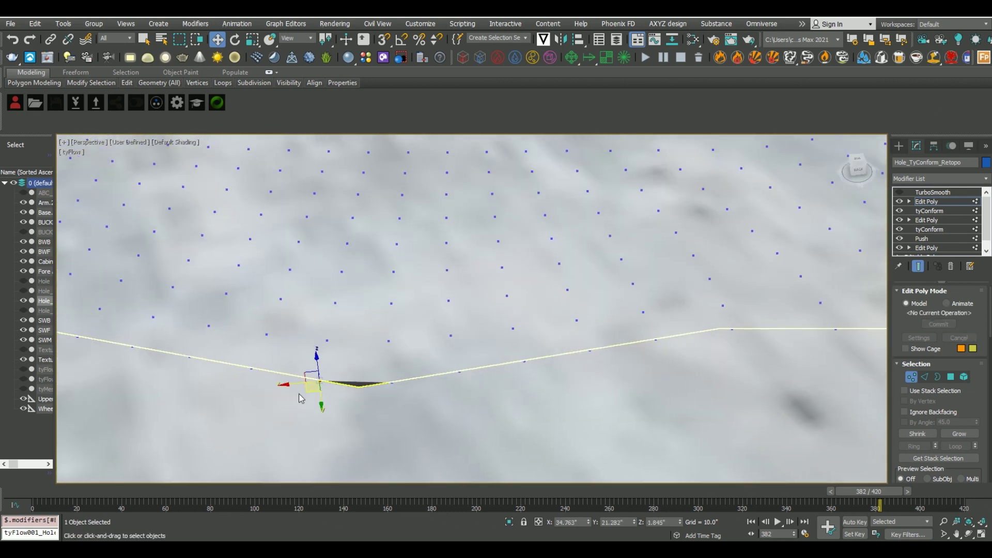
drag(305, 390, 348, 401)
middle_drag(347, 401, 366, 341)
click(586, 333)
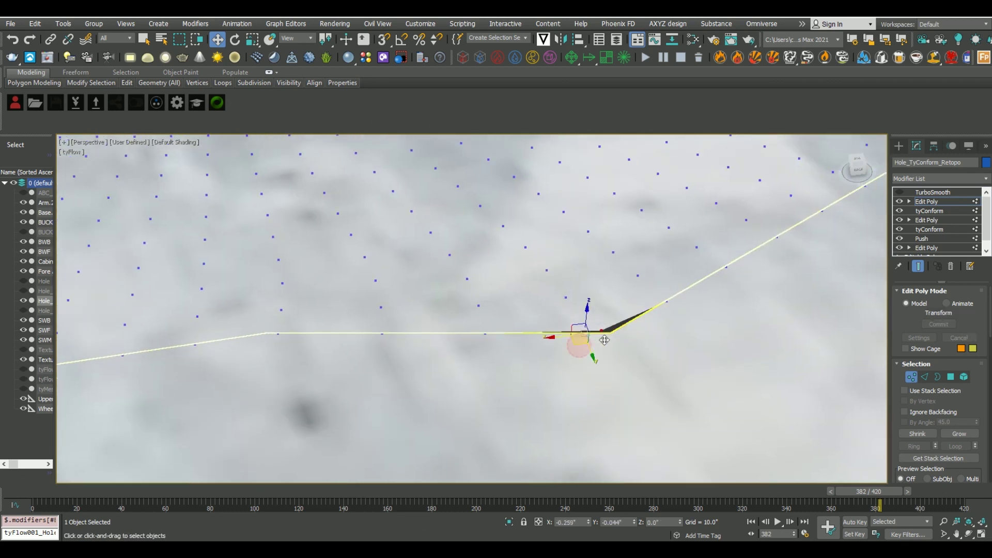
drag(580, 339, 607, 345)
alt+middle_drag(607, 346, 252, 399)
middle_drag(592, 303, 459, 461)
click(495, 347)
drag(479, 351, 494, 345)
click(384, 425)
drag(362, 426, 360, 428)
alt+middle_drag(363, 426, 425, 395)
click(425, 394)
click(346, 381)
drag(354, 378, 369, 381)
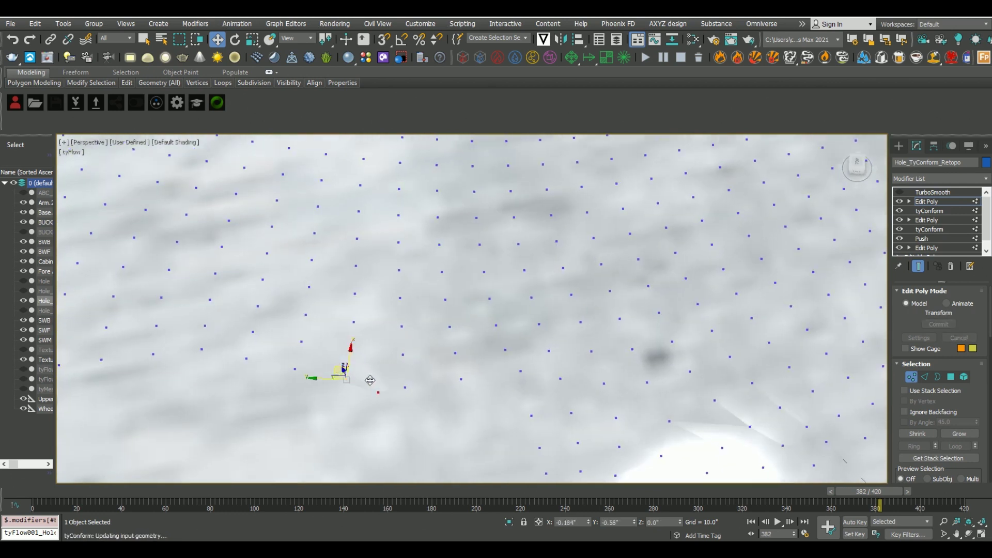
alt+middle_drag(370, 381, 619, 372)
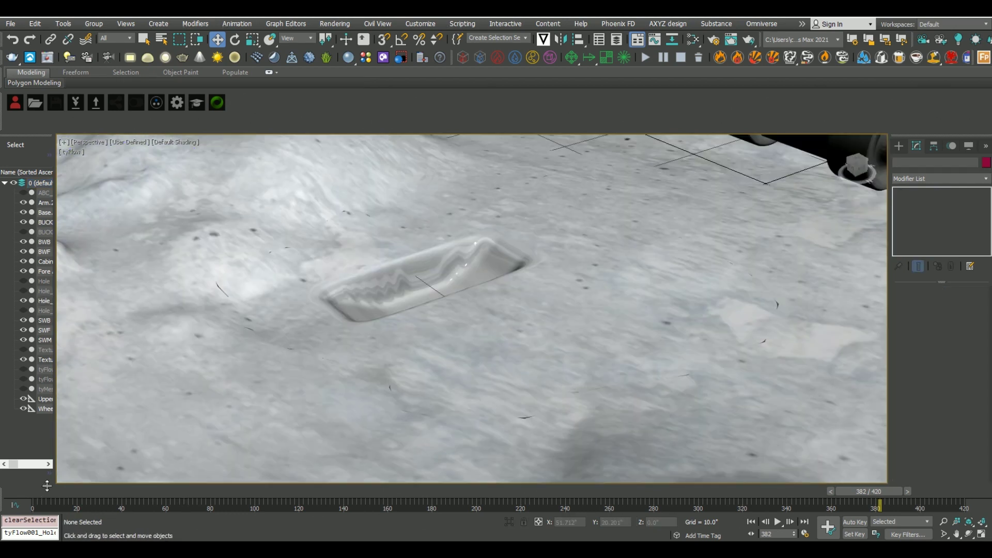
drag(47, 488, 878, 514)
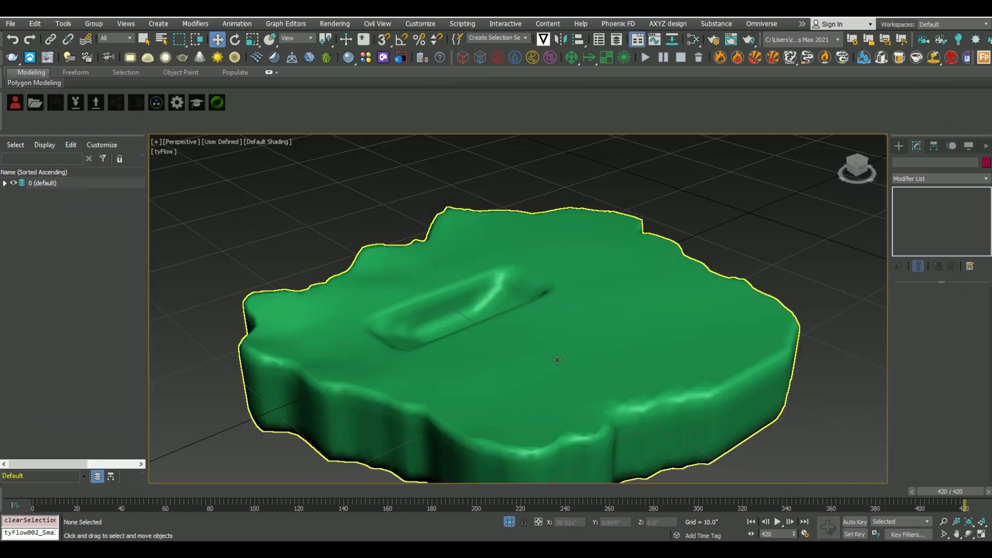
Step: Export tyMesher001 as the Alembic file HoleRemoval2 in the ABC folder, covering the active time segment 0 to 420
click(21, 23)
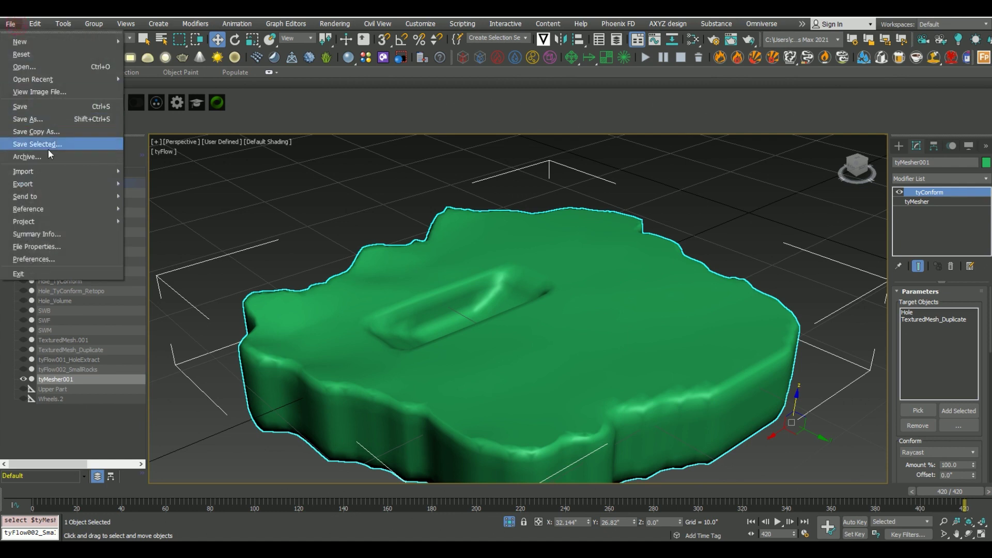
mouse_move(57, 184)
click(187, 197)
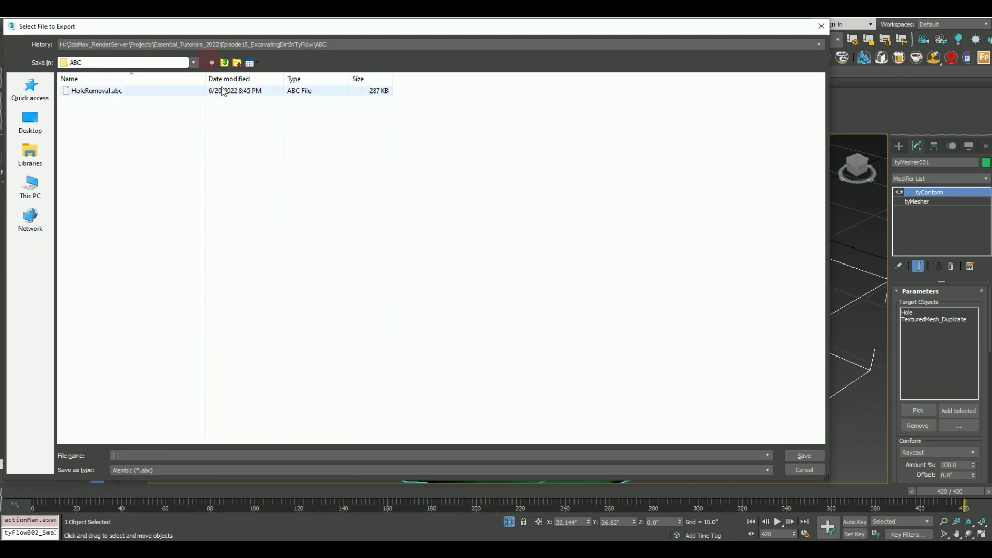
click(111, 92)
double_click(182, 454)
key(End)
text(2)
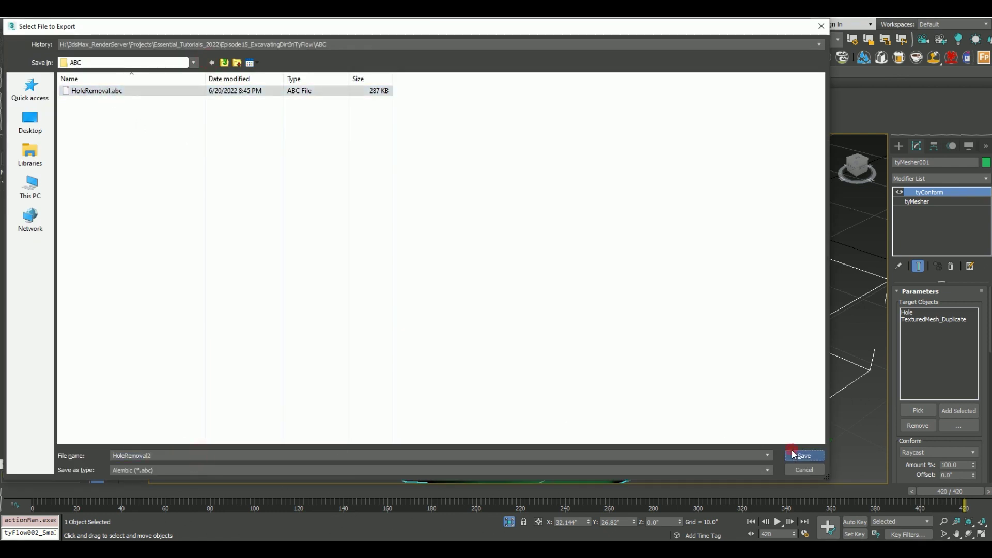
click(801, 455)
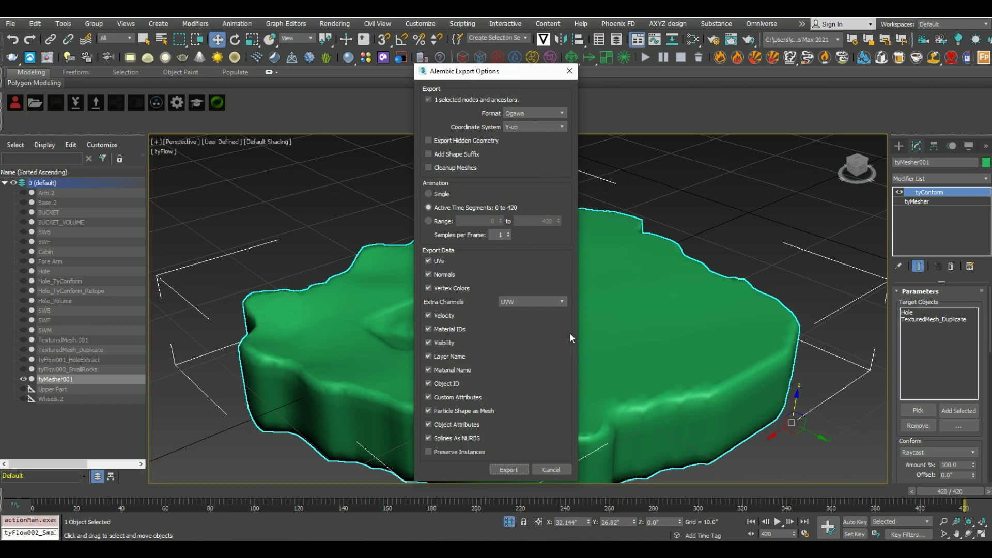
click(509, 470)
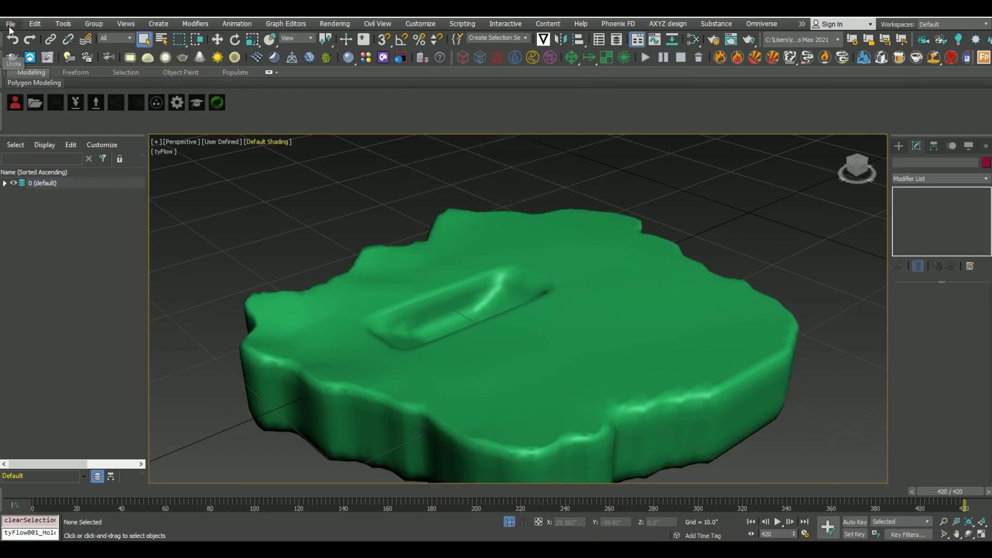
Step: Import HoleRemoval2.abc from the ABC folder with the default Alembic options and scrub through its animation
click(10, 24)
mouse_move(31, 155)
click(150, 167)
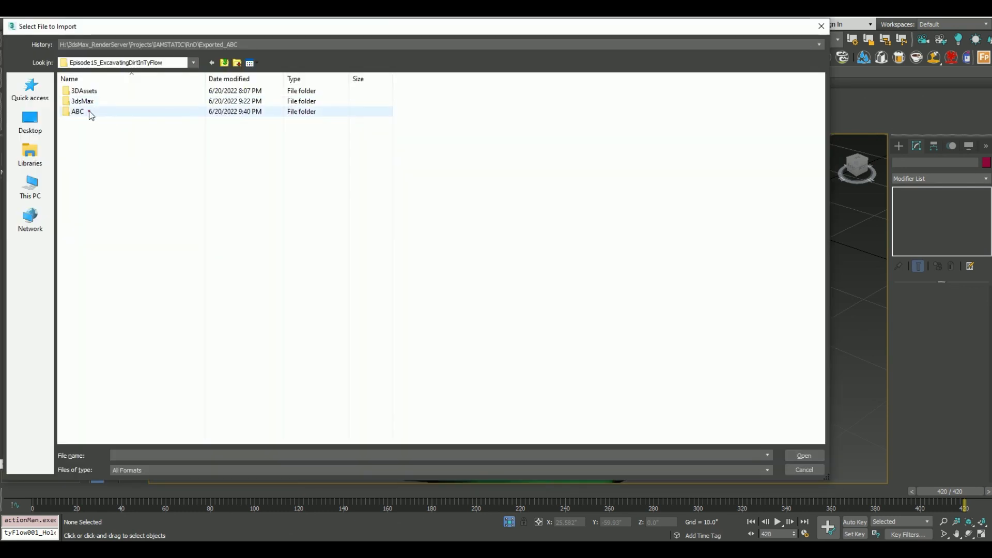
double_click(90, 115)
double_click(115, 101)
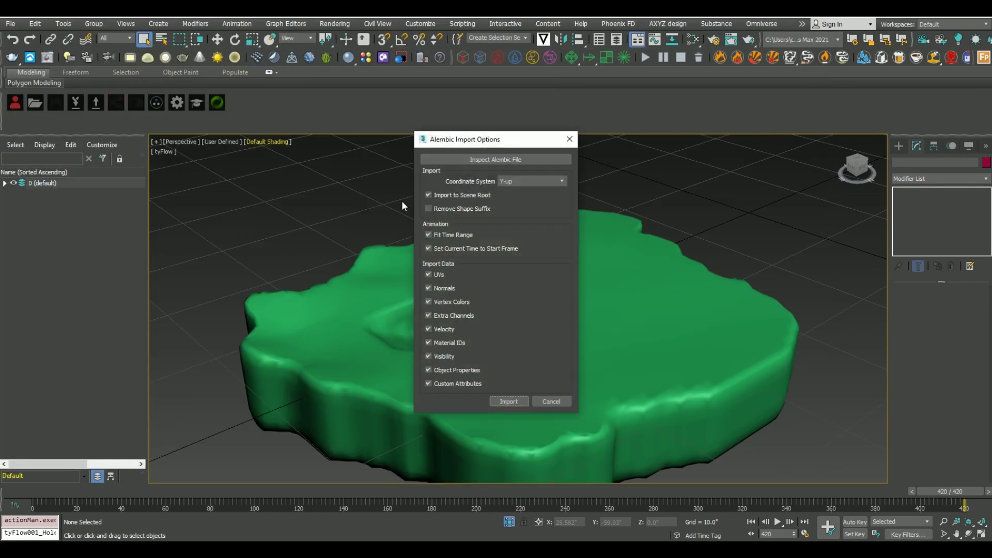
click(518, 407)
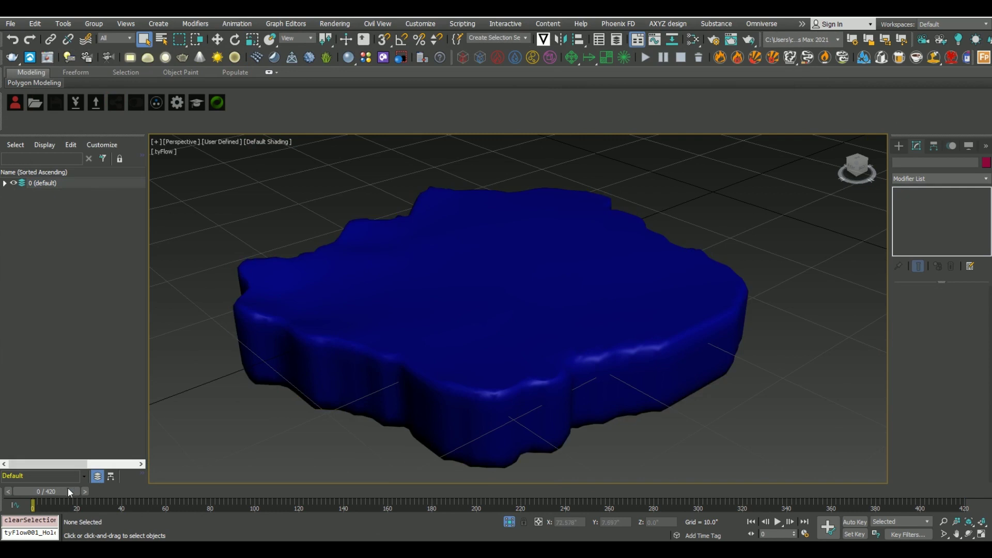
drag(70, 492, 964, 490)
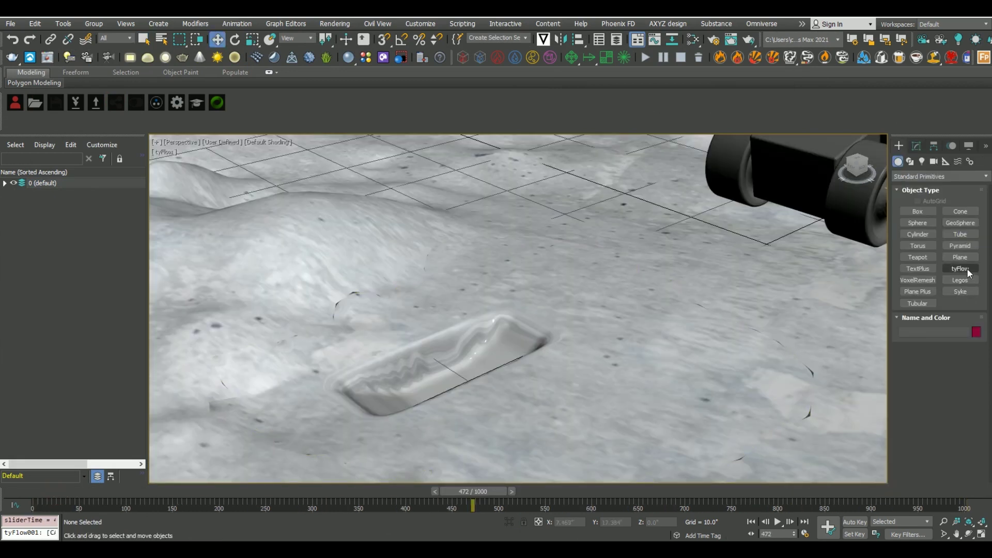
Step: Create a second tyFlow object on the terrain near the trench and open its editor
click(960, 269)
drag(787, 415, 803, 408)
click(915, 145)
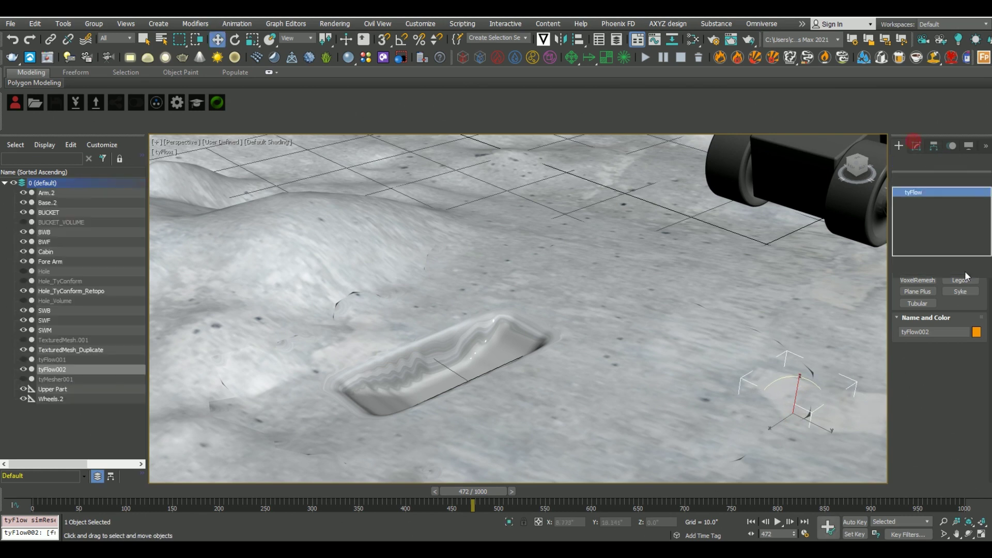
click(931, 317)
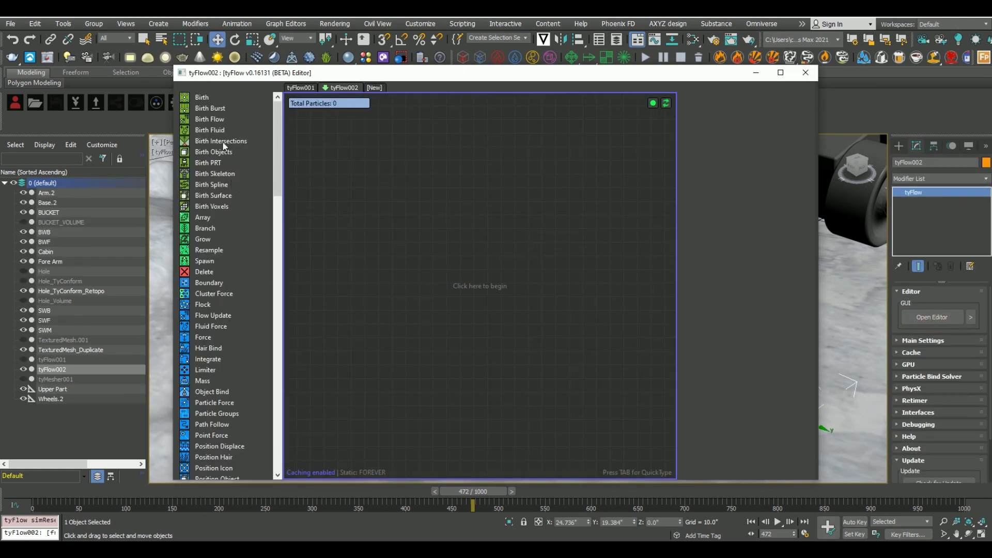
Step: Add a Birth Intersections operator in A --> B mode, using BUCKET as Geometry A and ABC_Import as Geometry B
drag(221, 141, 386, 200)
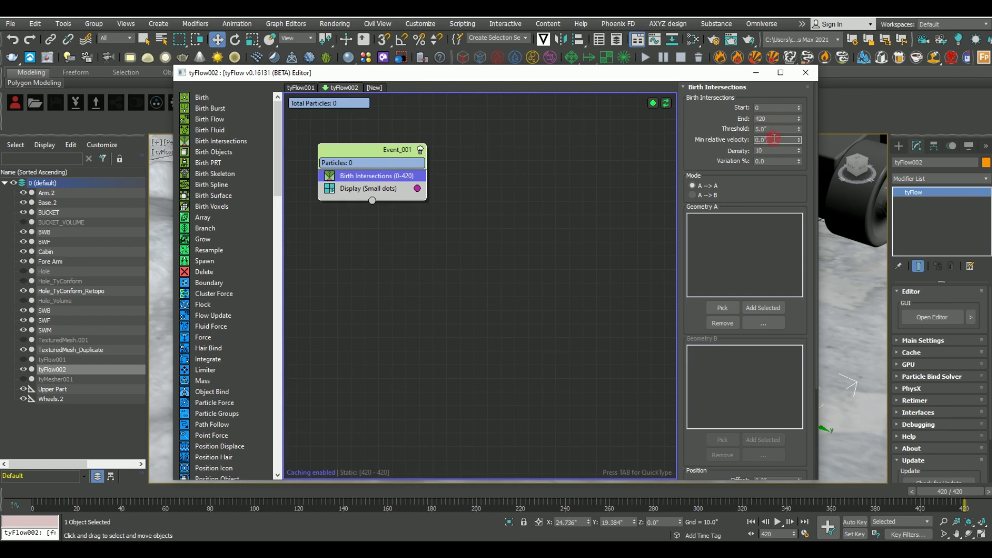
scroll(775, 169, down, 2)
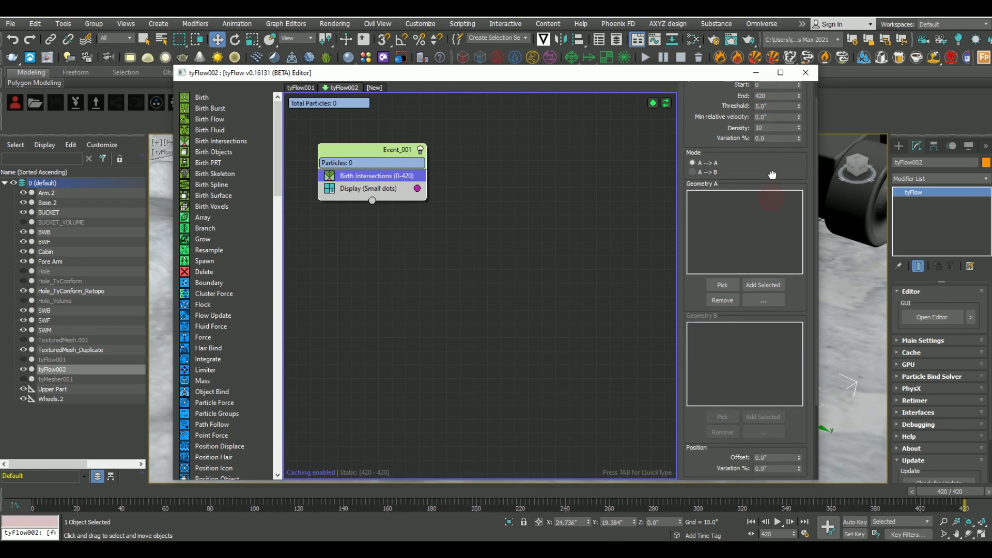
click(706, 164)
drag(763, 176, 762, 148)
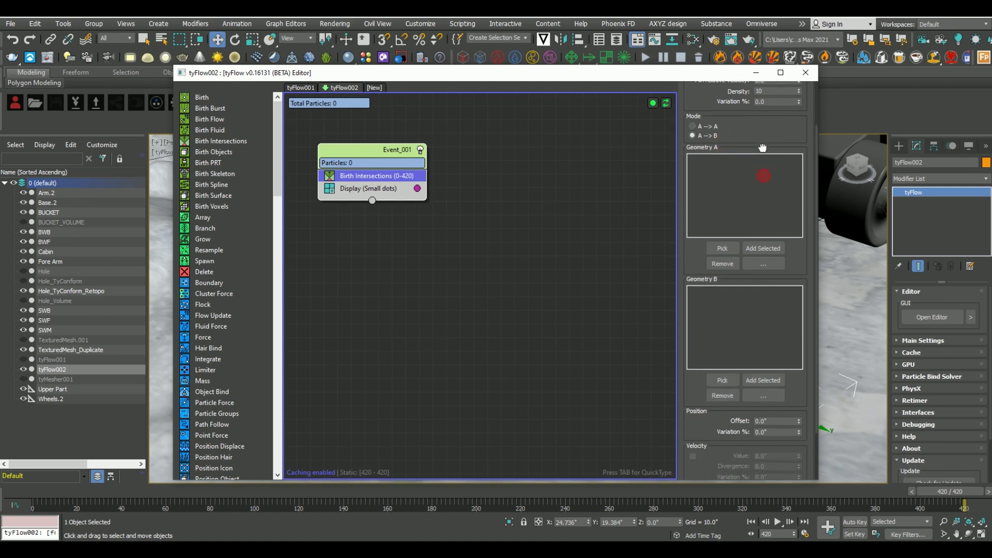
click(722, 248)
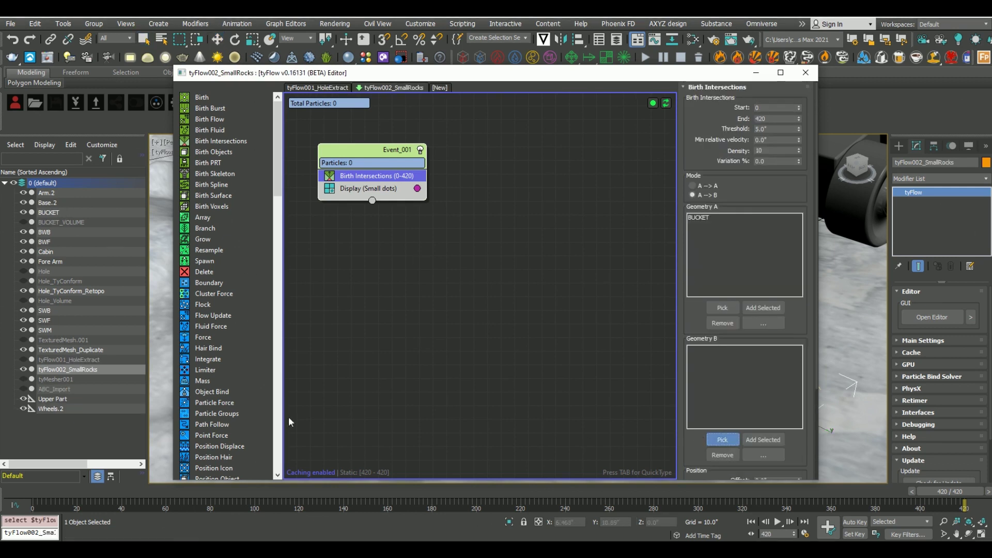
click(61, 388)
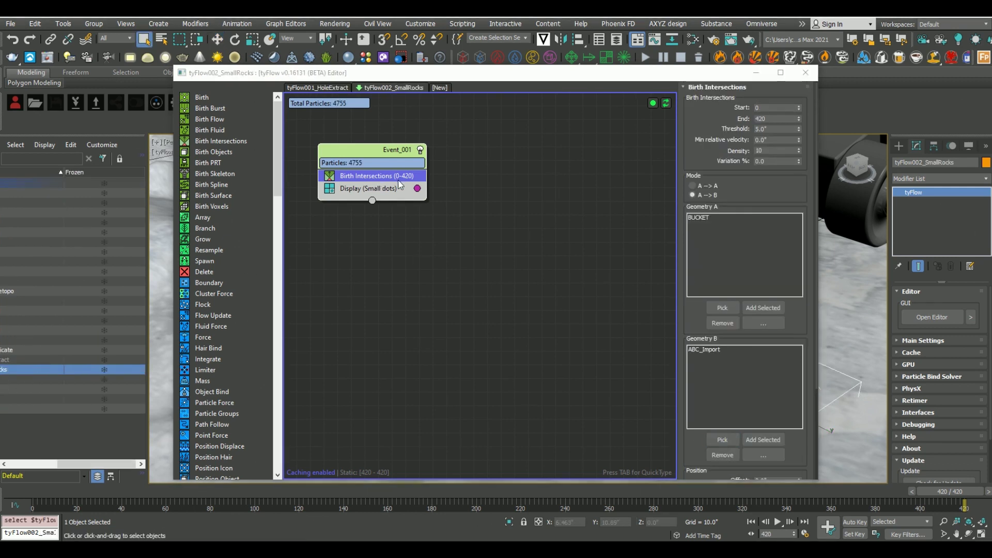
Step: Add a Shape operator to Event_001 and set its mesh type to the 3D Stones shape
key(Tab)
text(s)
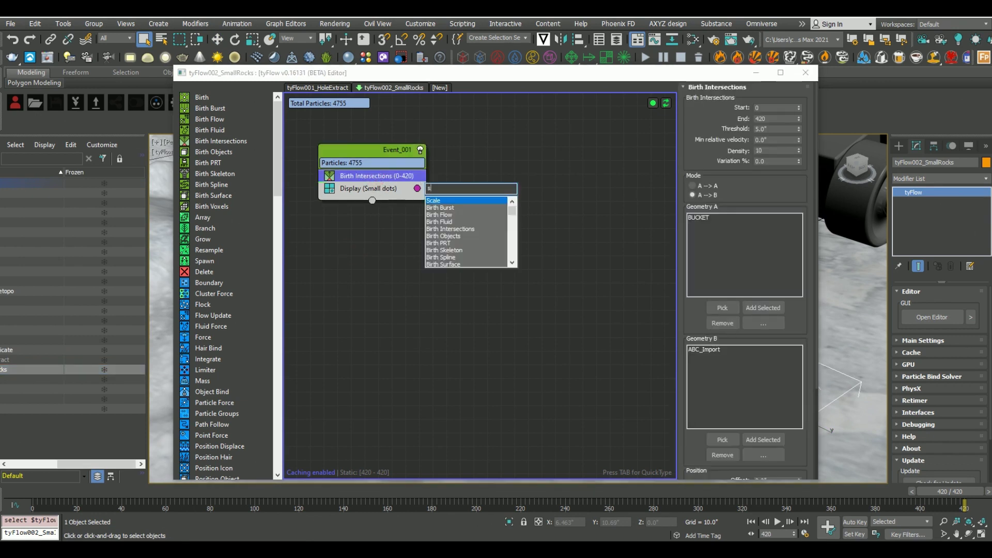
text(a)
text(a)
key(Return)
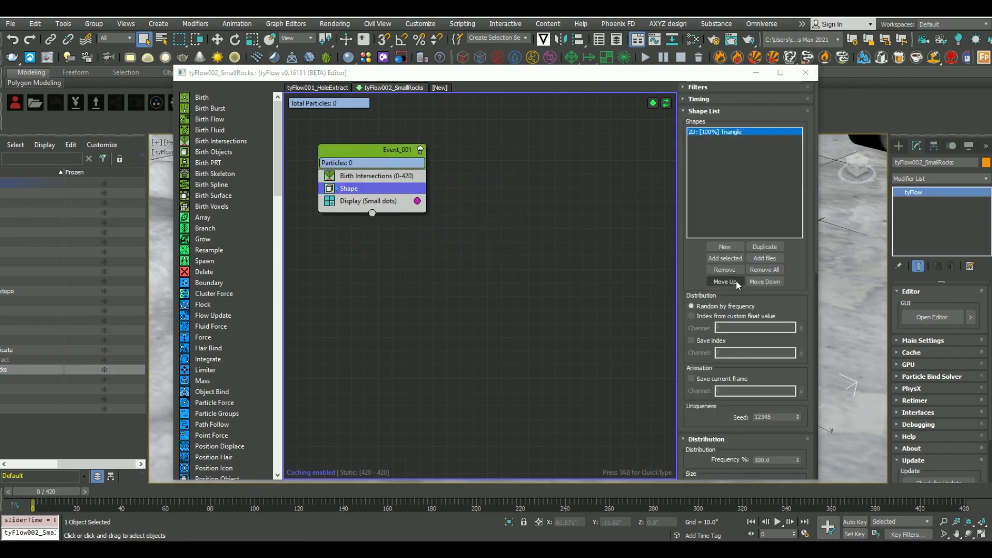
scroll(726, 369, down, 4)
click(690, 367)
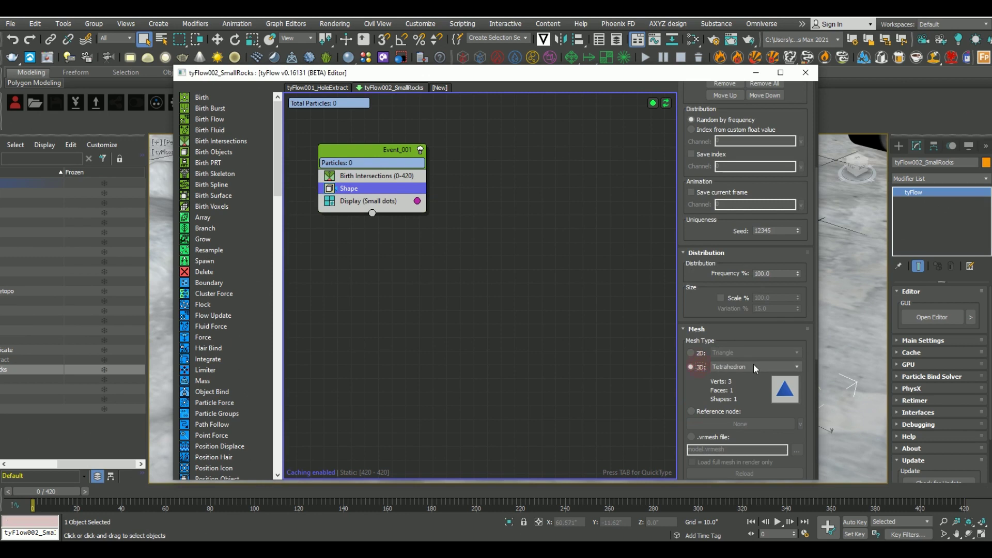
click(754, 367)
click(727, 237)
scroll(711, 171, up, 4)
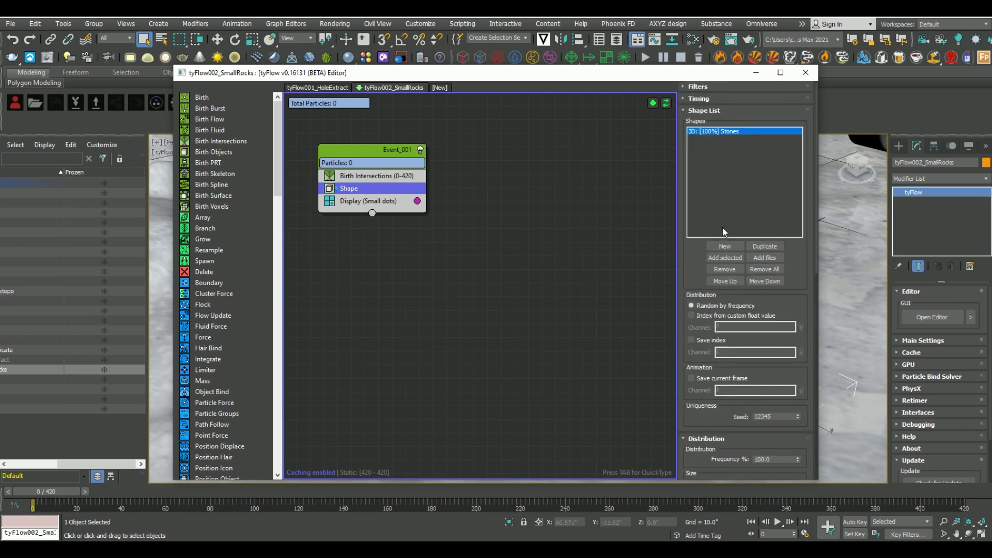
Step: Add a second entry to the shape list and set it to the 3D Pebbles mesh
click(725, 246)
scroll(707, 367, down, 4)
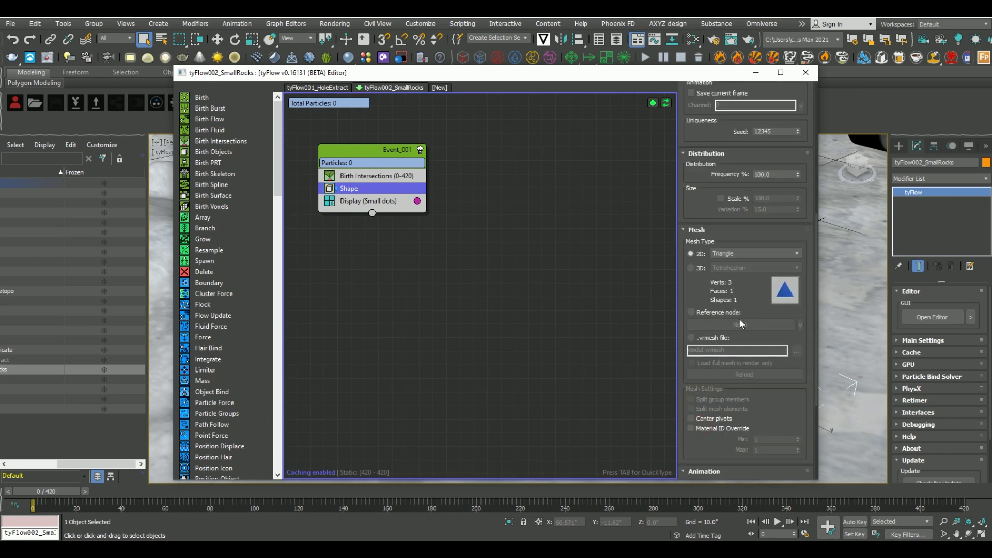
click(702, 272)
click(744, 267)
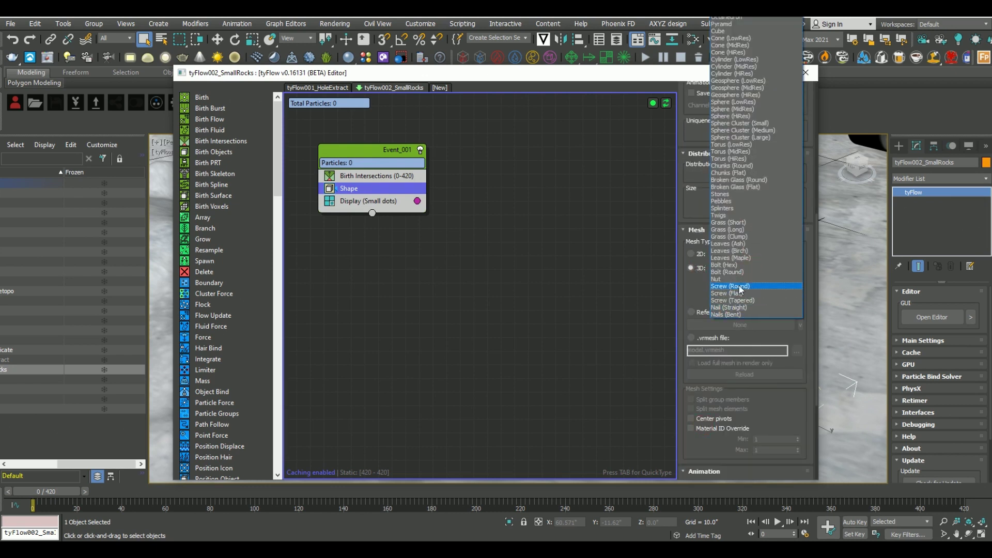
click(727, 202)
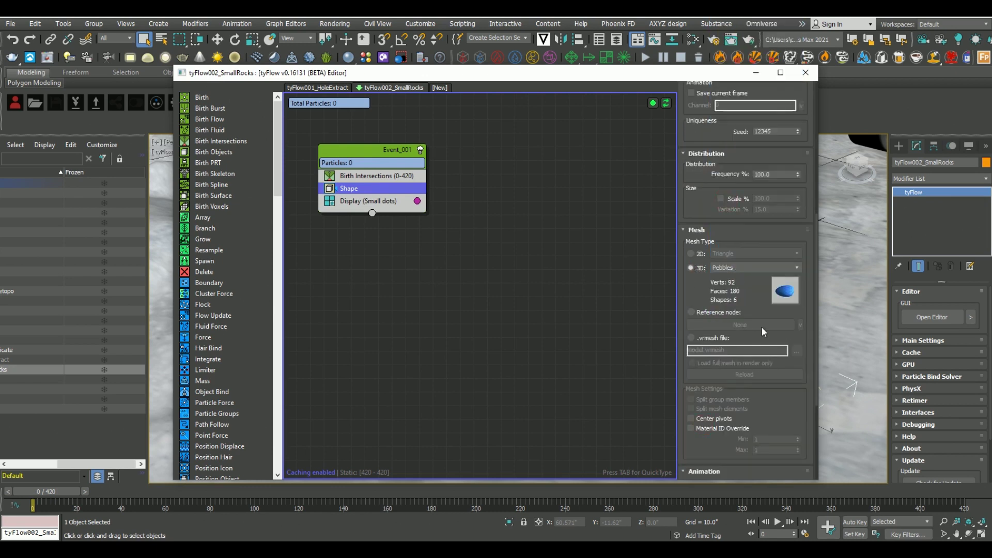
scroll(765, 336, down, 3)
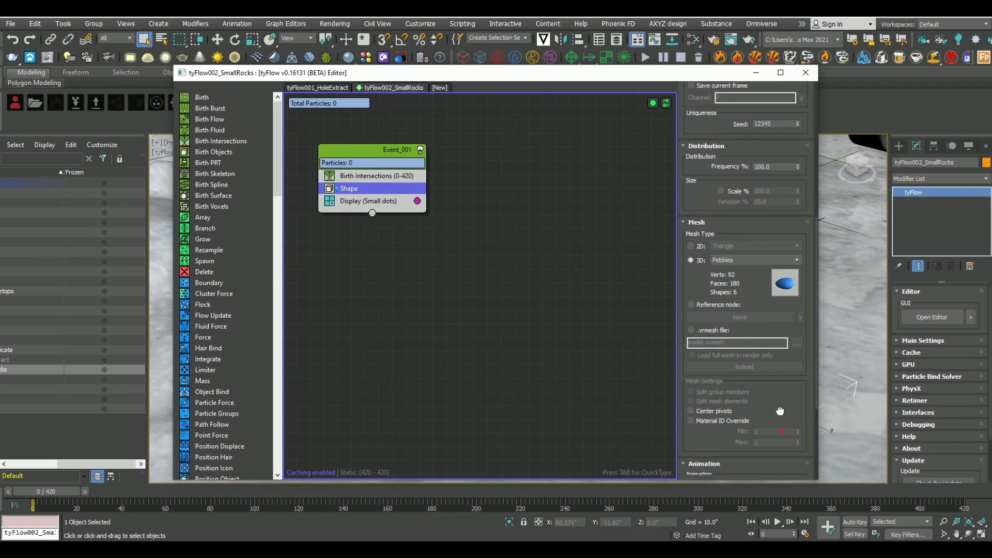
Step: Set the event's Display operator type to Geometry
click(557, 302)
click(395, 203)
click(733, 109)
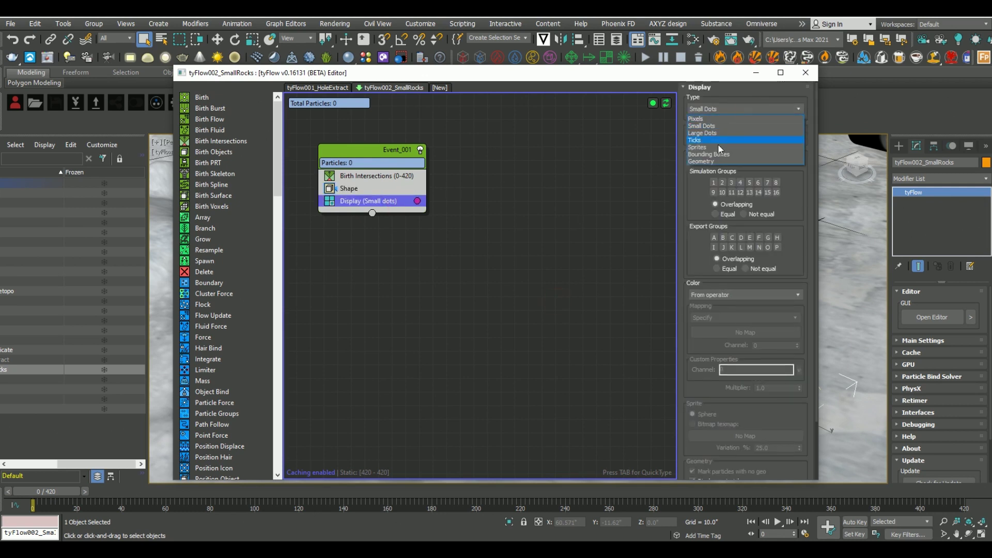
click(711, 161)
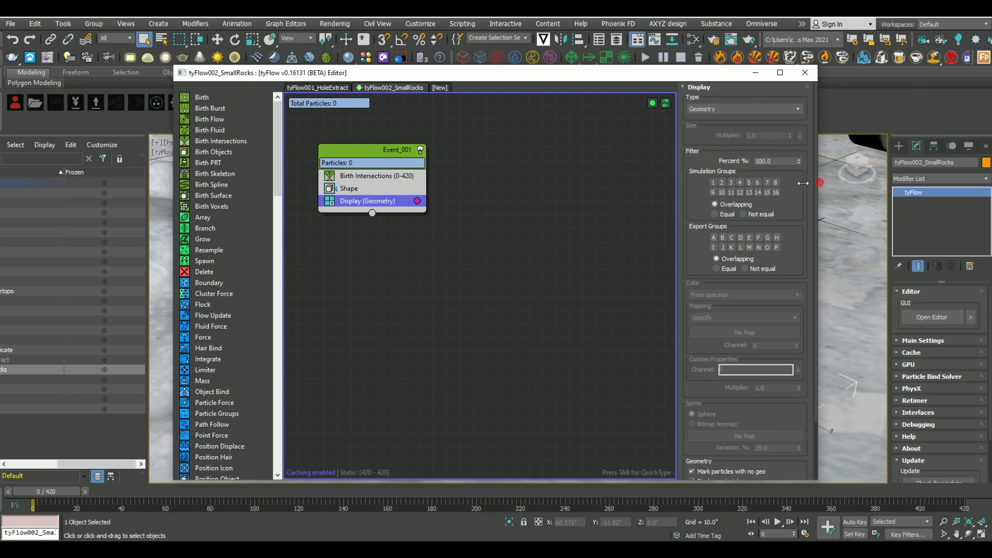
Step: Shrink the editor aside and scrub the timeline to about frame 322 to inspect the rock particles along the trench
drag(817, 140, 526, 140)
drag(391, 79, 170, 74)
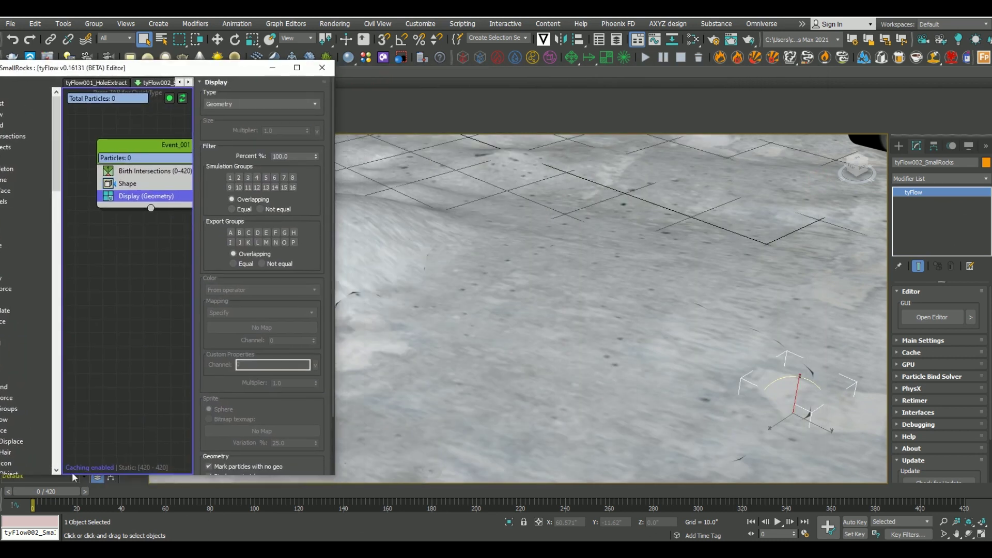
drag(47, 492, 609, 493)
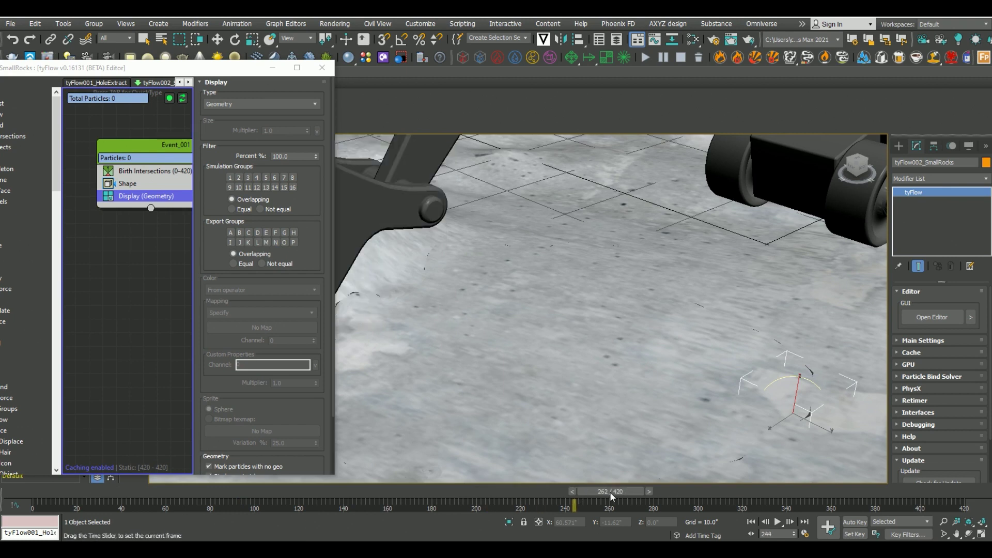
middle_drag(573, 364, 777, 260)
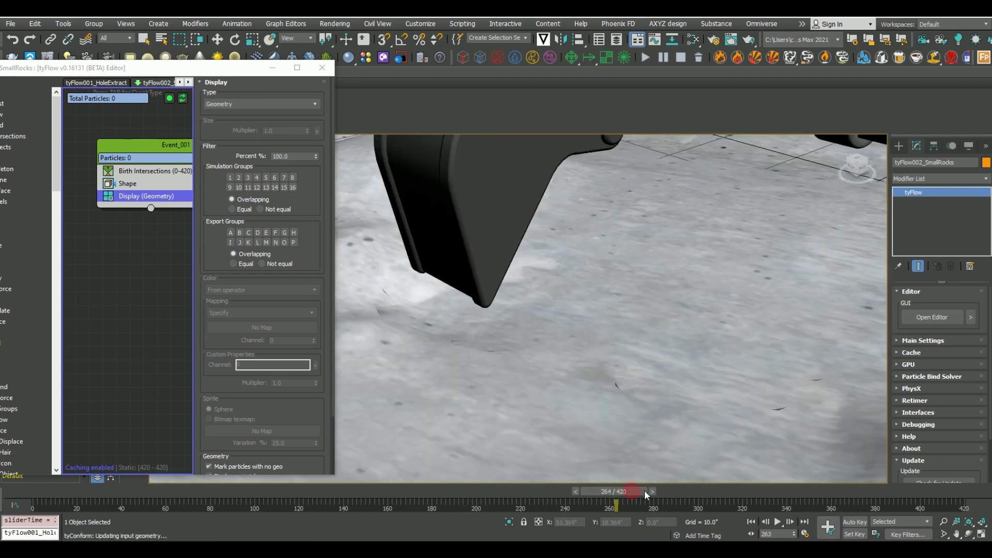
drag(644, 490, 764, 491)
alt+middle_drag(721, 294, 687, 289)
scroll(653, 279, up, 5)
alt+middle_drag(692, 344, 607, 473)
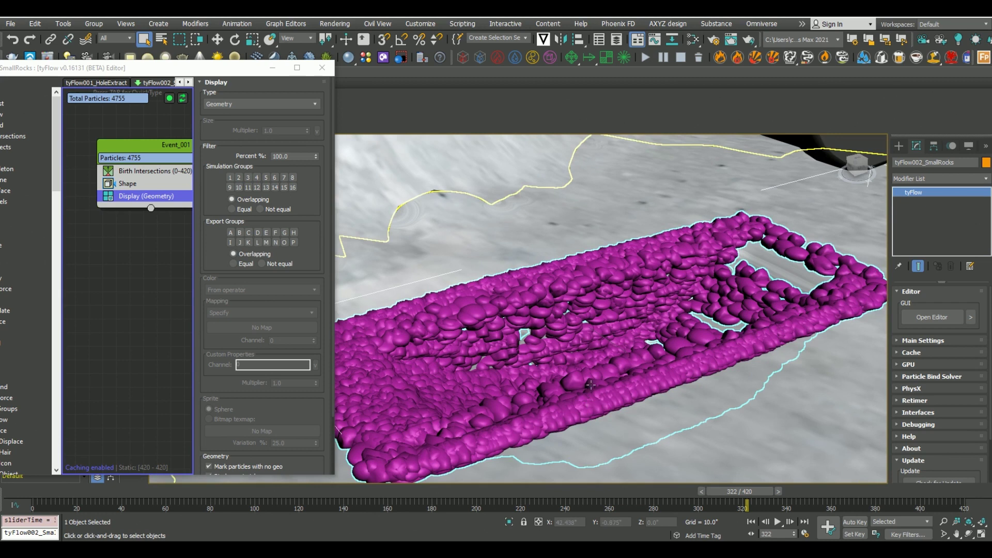
Step: Enable size scaling for the Stones shape at 100% with 50% variation
click(128, 183)
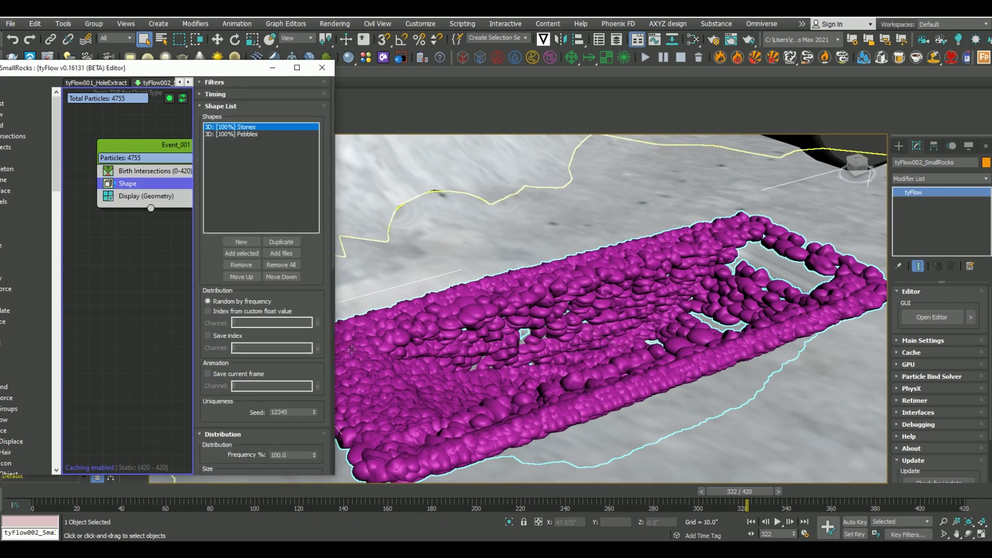
scroll(326, 361, down, 3)
scroll(284, 422, down, 3)
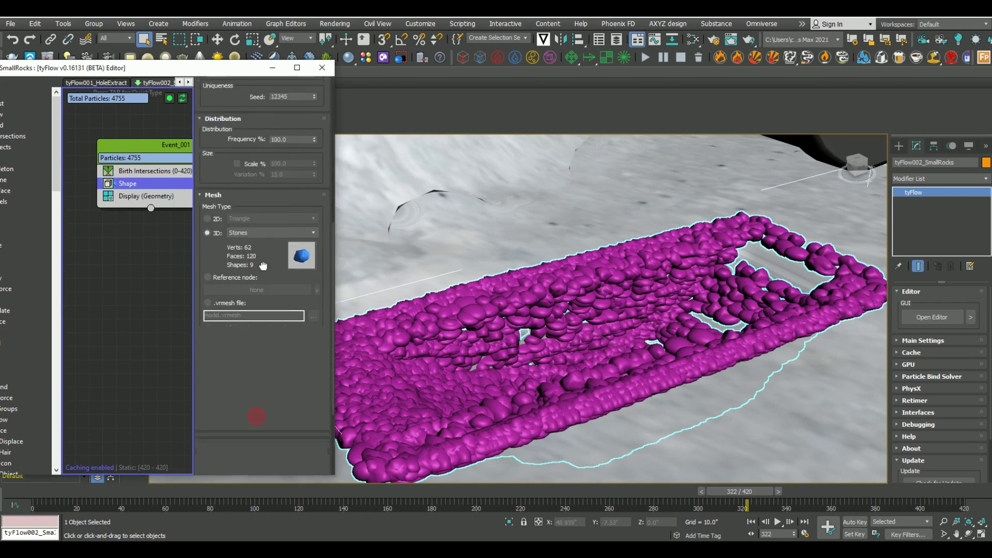
click(237, 223)
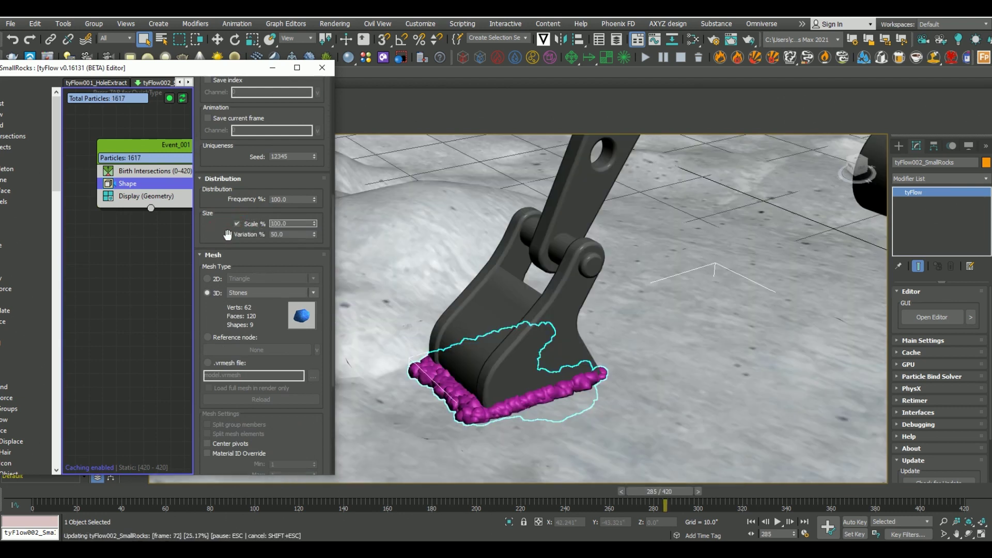
Step: Enable size scaling for the Pebbles shape and set its variation to 50%
scroll(508, 391, up, 5)
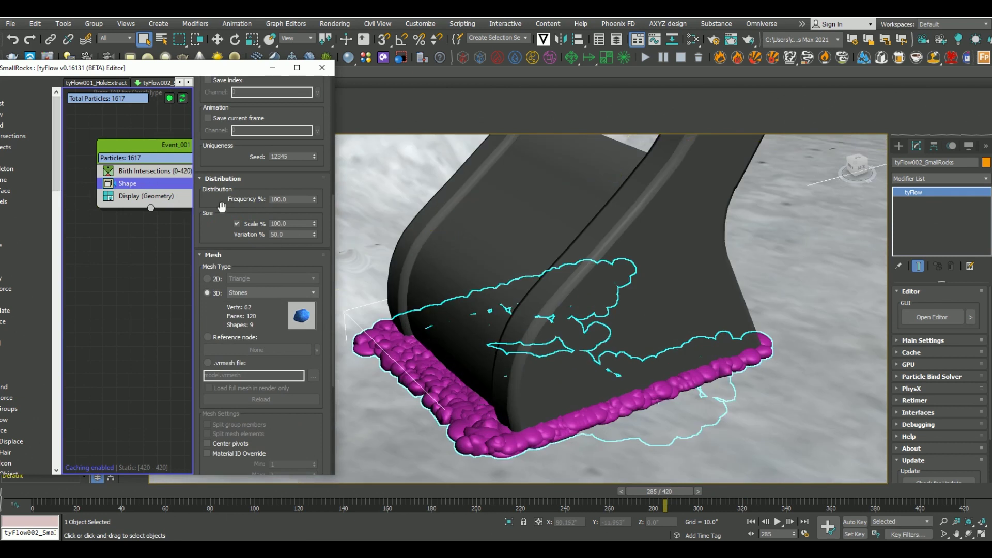
scroll(271, 206, up, 5)
scroll(281, 341, down, 3)
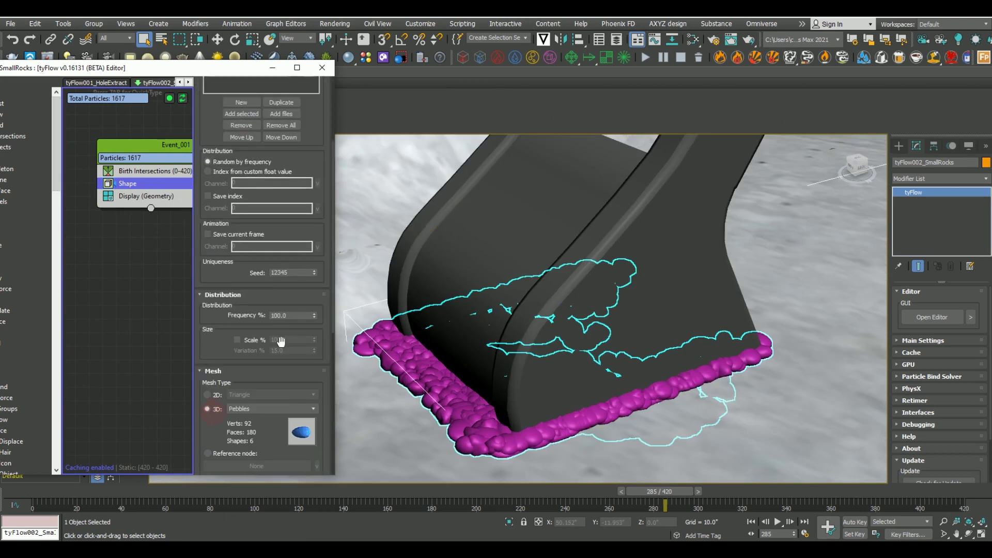
click(251, 340)
double_click(297, 350)
text(50)
key(Return)
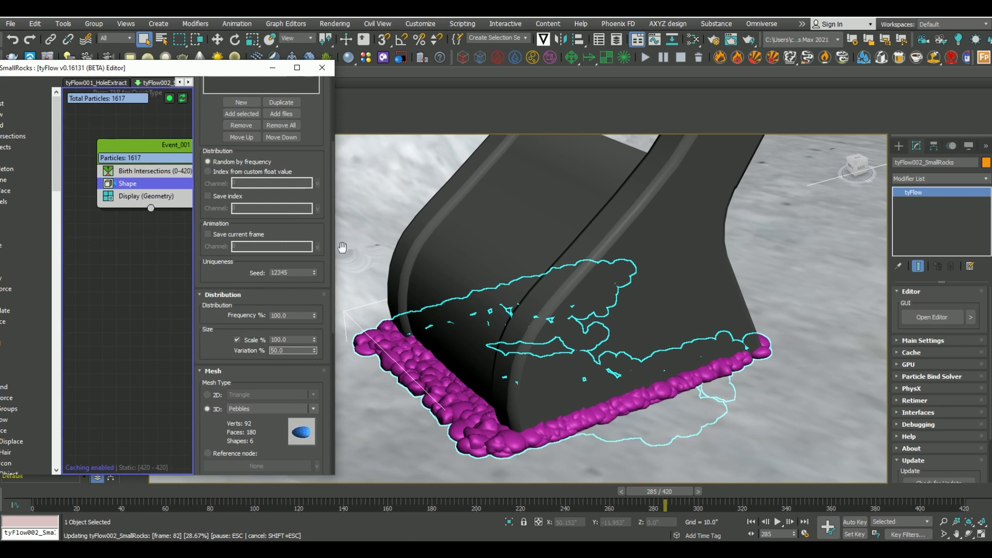
Step: Add a PhysX Shape operator to Event_001 with the Convex Hull type
scroll(332, 266, up, 3)
key(Tab)
text(physx)
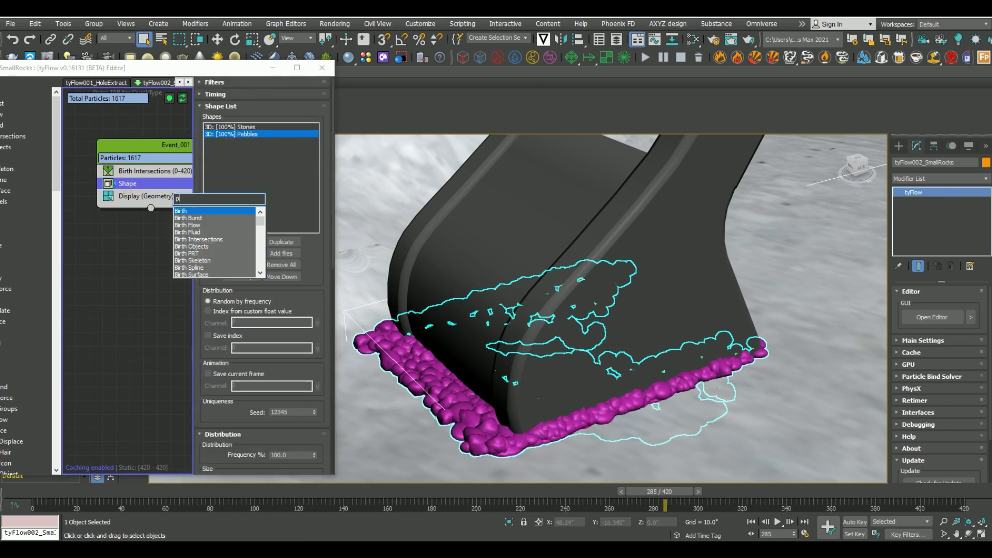
key(Down)
key(Down)
key(Down)
key(Down)
key(Down)
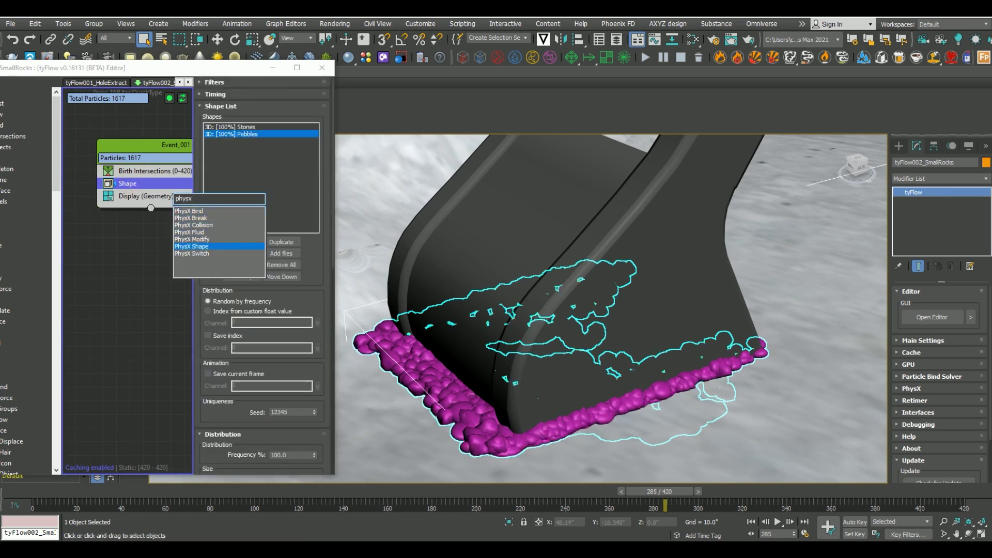
key(Return)
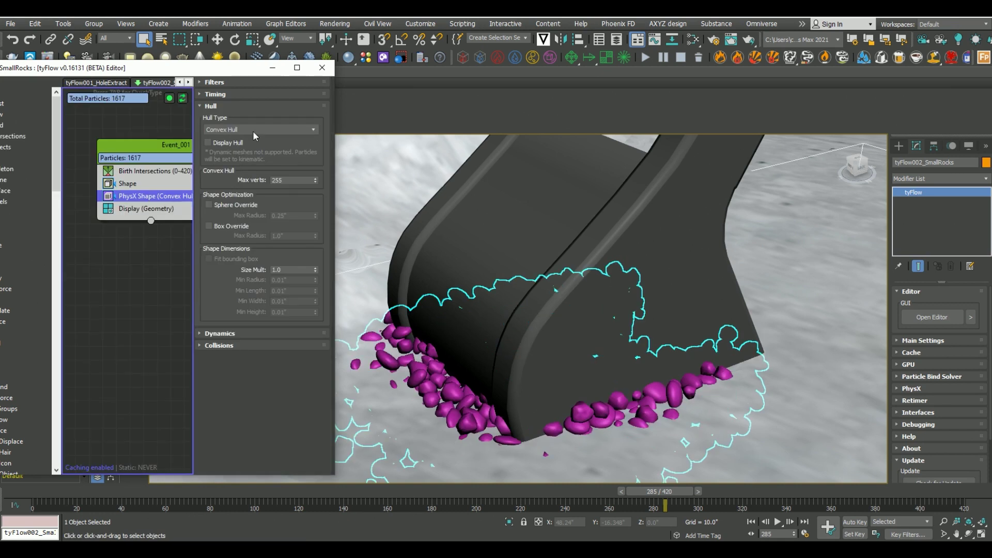
click(259, 128)
click(210, 206)
Step: Add a PhysX Collision operator to Event_001 below the PhysX Shape operator
key(Tab)
text(ph)
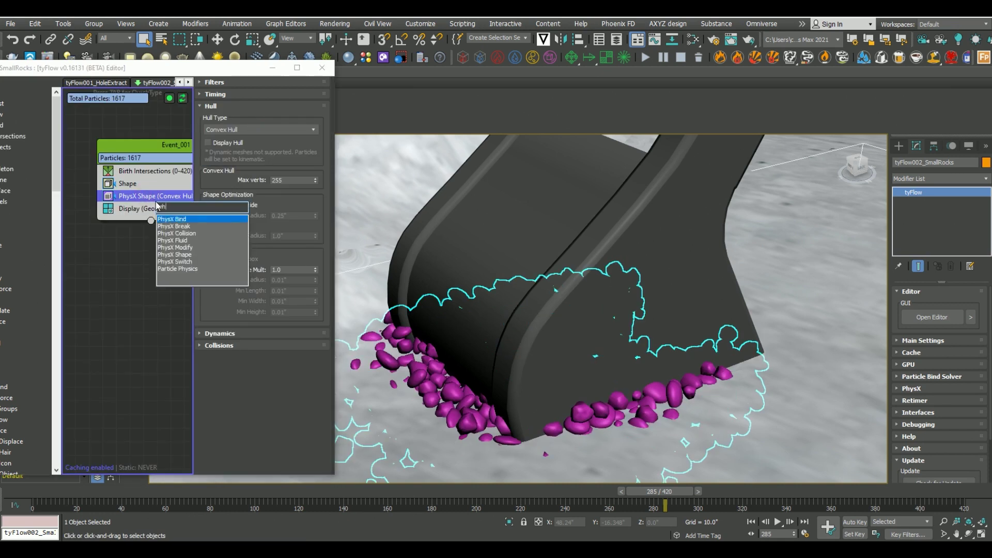
text(ysx)
key(Down)
key(Down)
key(Return)
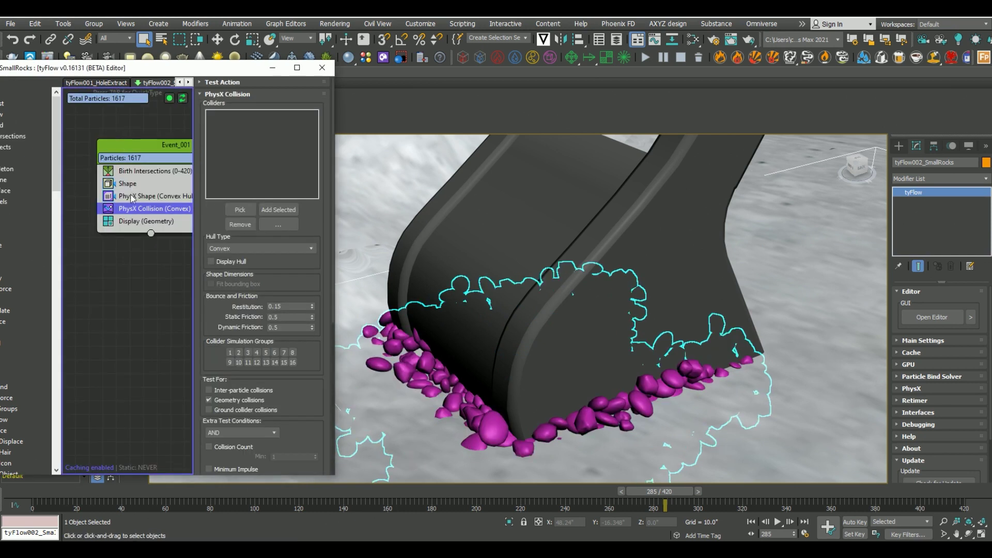
Step: Add BUCKET, TexturedMesh_Duplicate and ABC_Import as colliders of the PhysX Collision operator
click(239, 209)
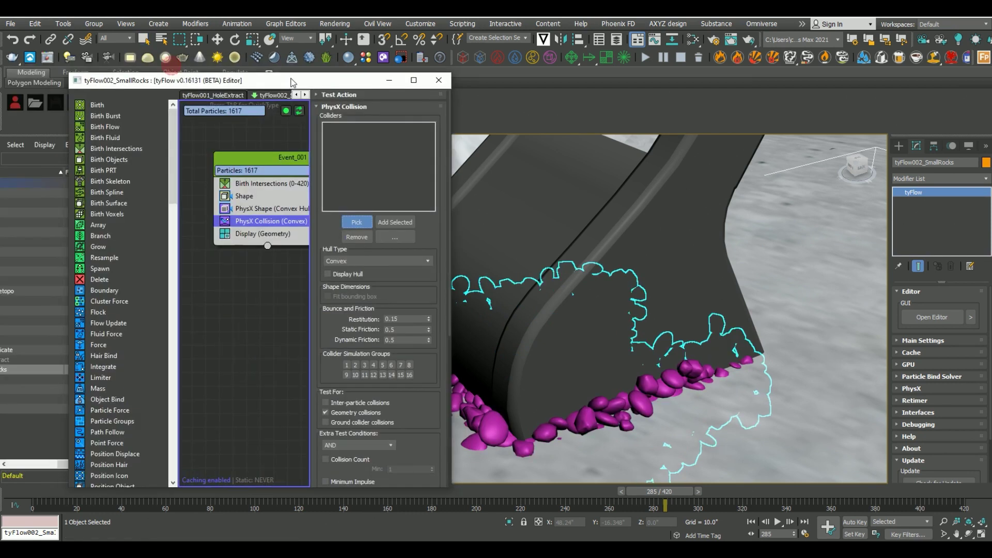
drag(81, 465, 23, 466)
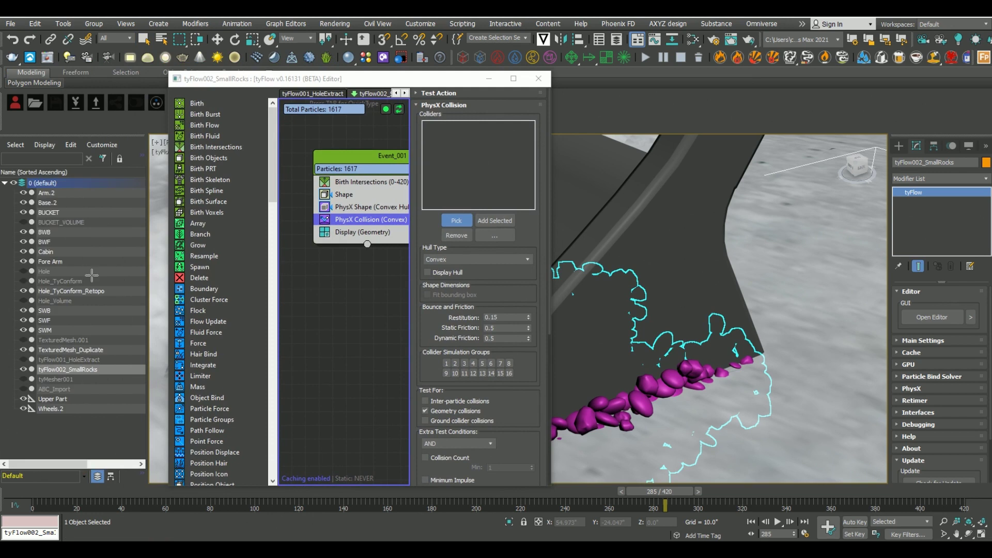
click(49, 213)
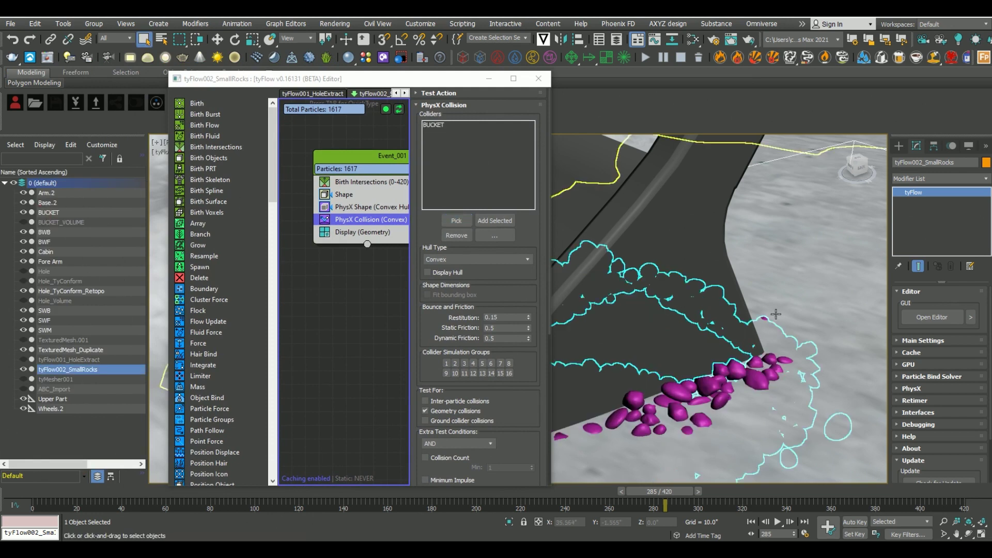
scroll(752, 321, down, 4)
click(456, 221)
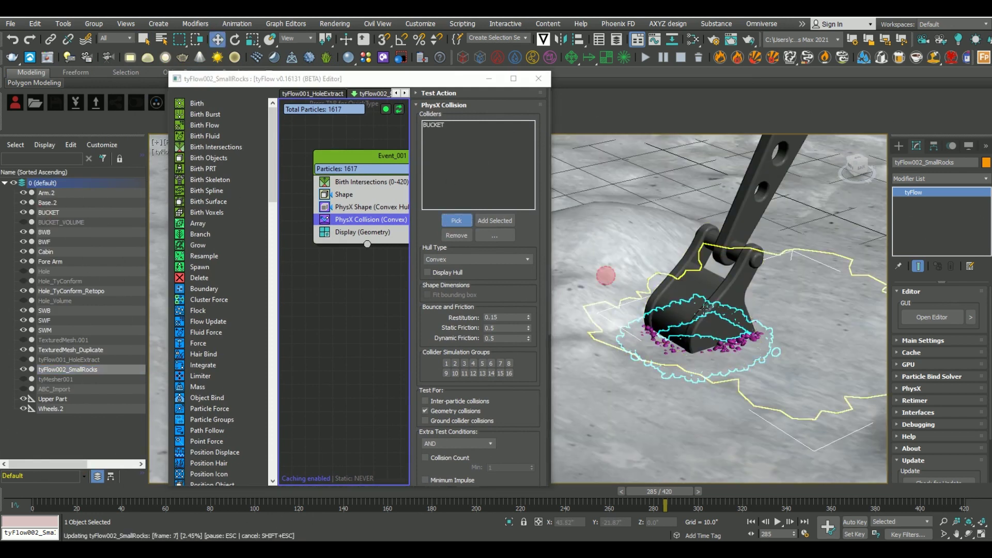
click(605, 275)
click(456, 221)
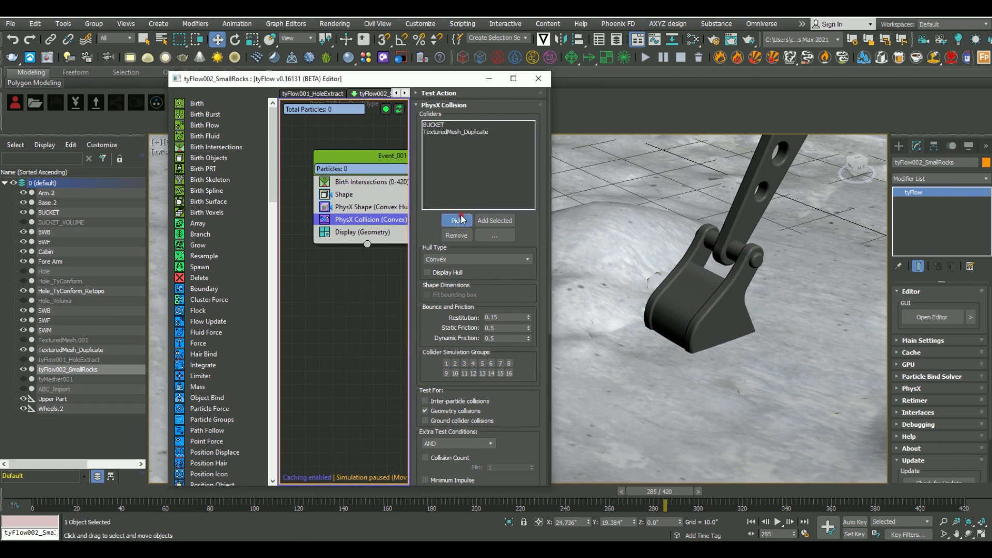
click(57, 389)
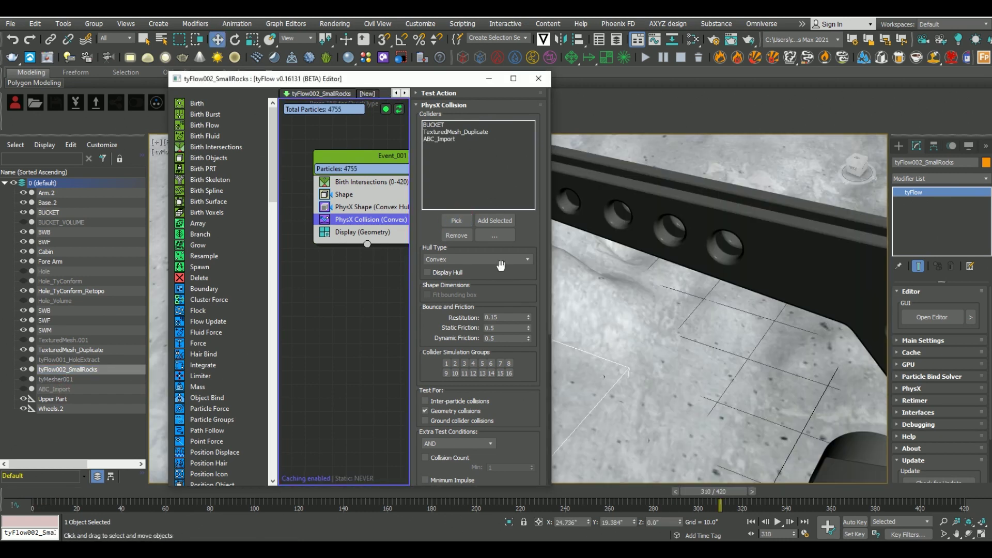
Step: Set the PhysX Collision hull type to Mesh and enable testing for inter-particle and ground collider collisions
click(476, 259)
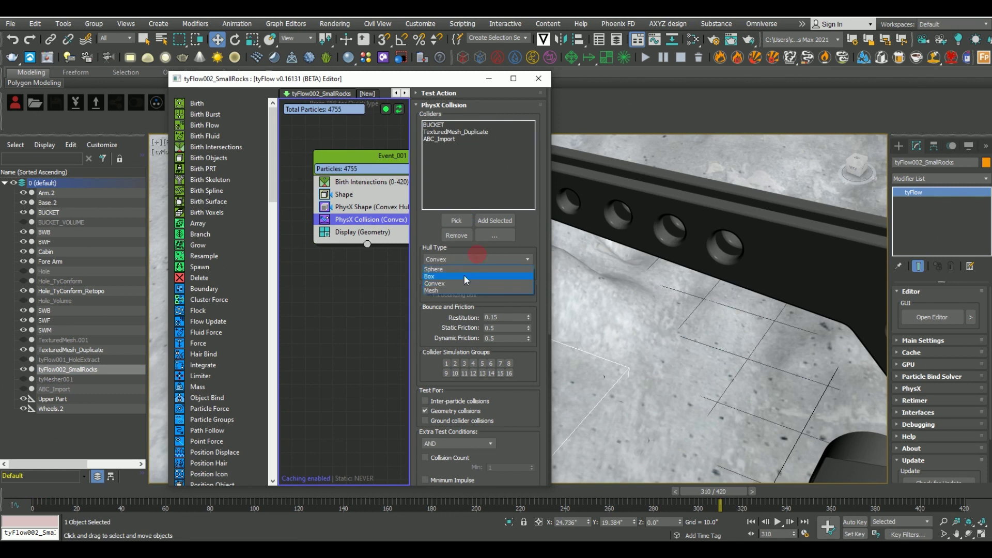
click(458, 293)
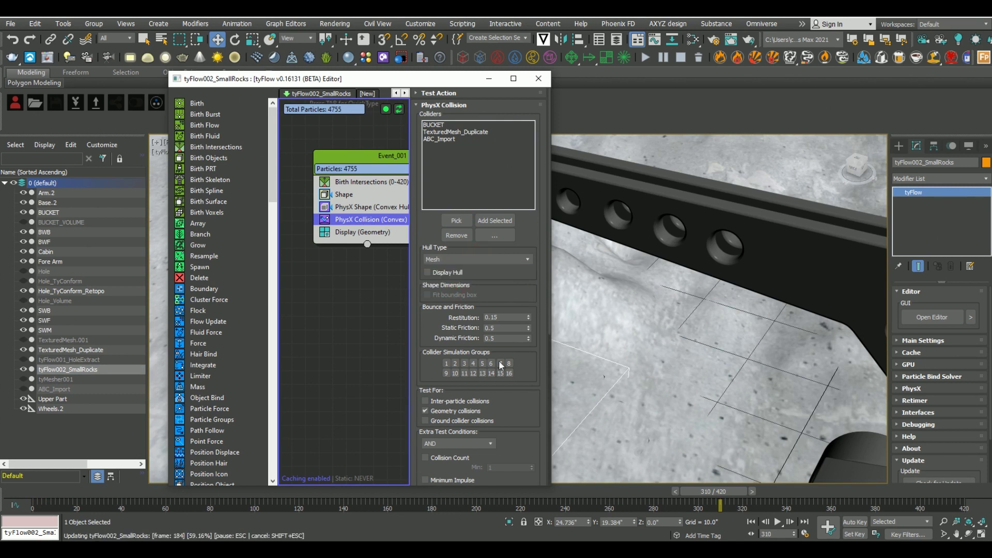
click(439, 400)
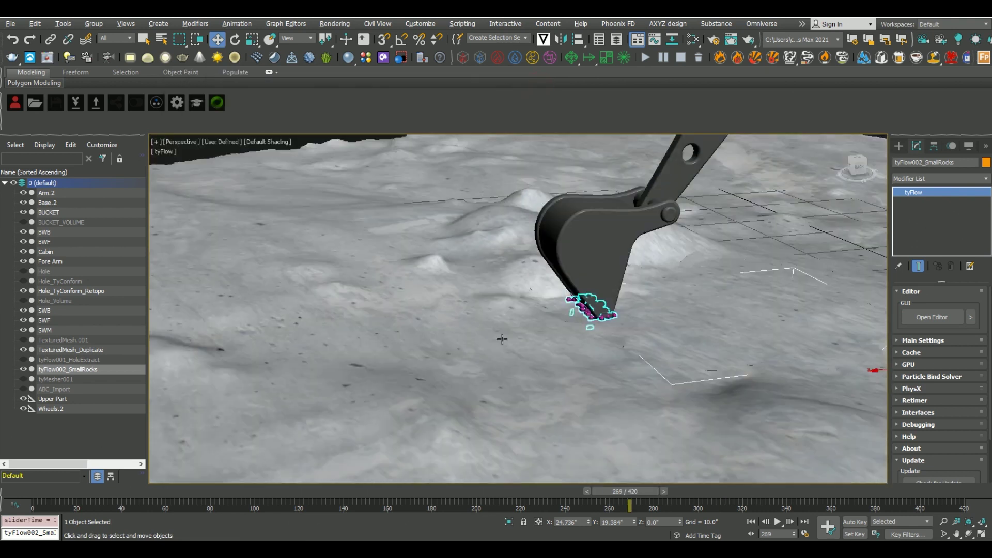
Step: Scrub the animation from frame 269 to 395 and examine how the rocks collide with the bucket and terrain
scroll(503, 339, up, 2)
alt+middle_drag(731, 308, 563, 365)
scroll(635, 345, up, 3)
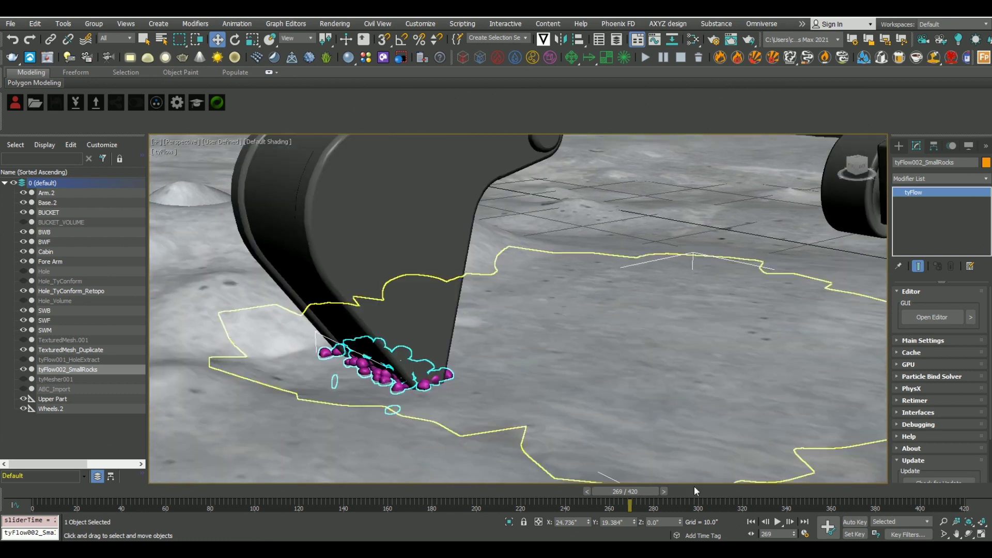
drag(646, 491, 773, 490)
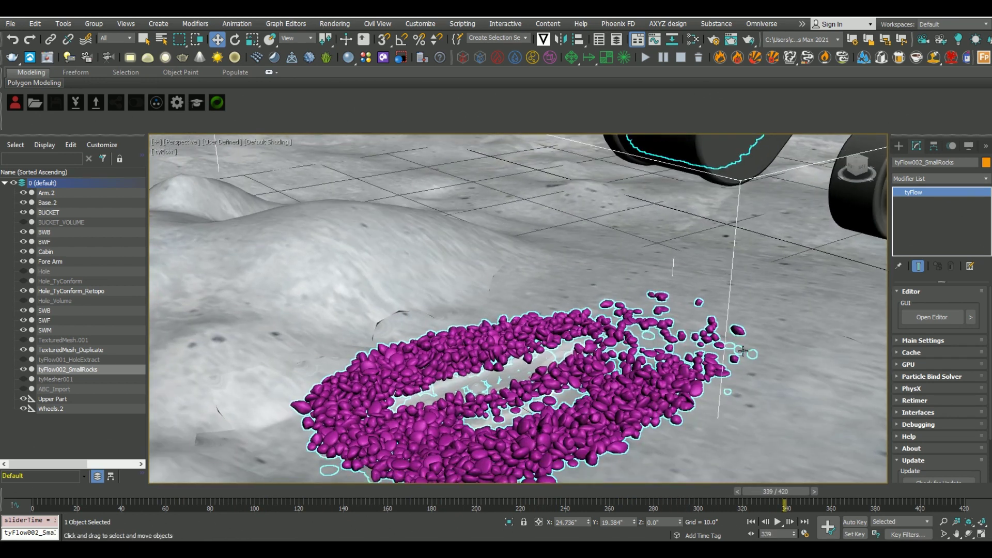
alt+middle_drag(727, 370, 600, 419)
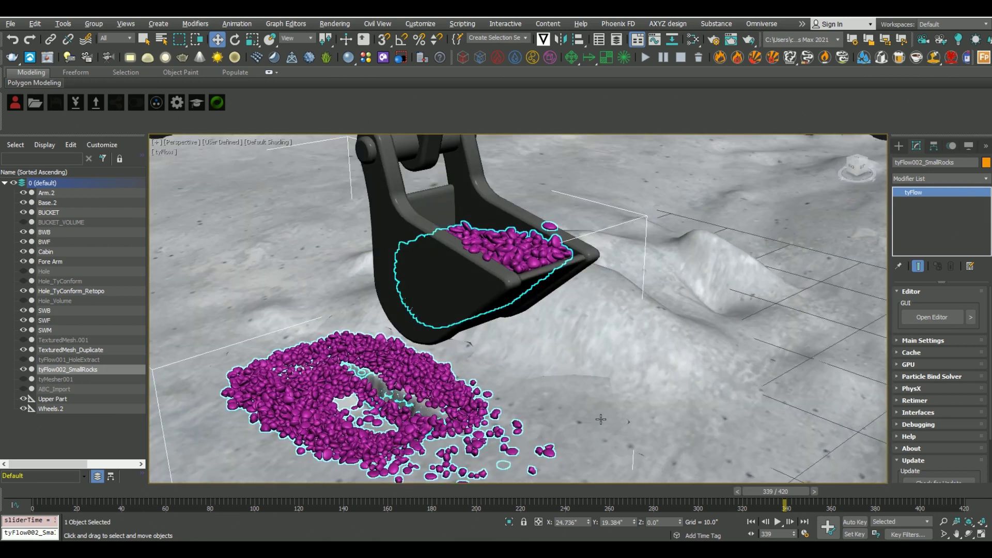
drag(809, 495, 899, 499)
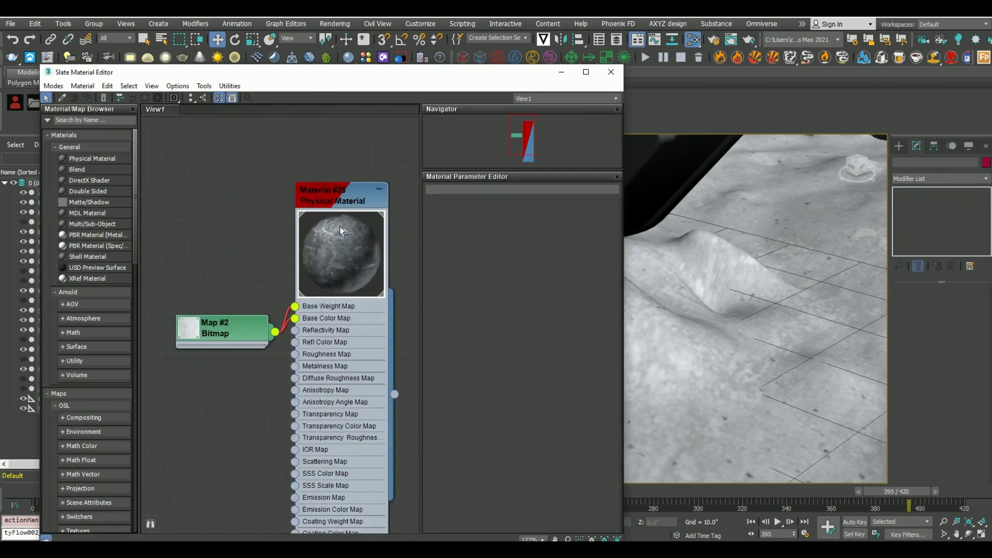
Step: Assign the bitmap-textured physical material Material #25 to tyFlow002_SmallRocks
double_click(331, 201)
drag(288, 76, 557, 79)
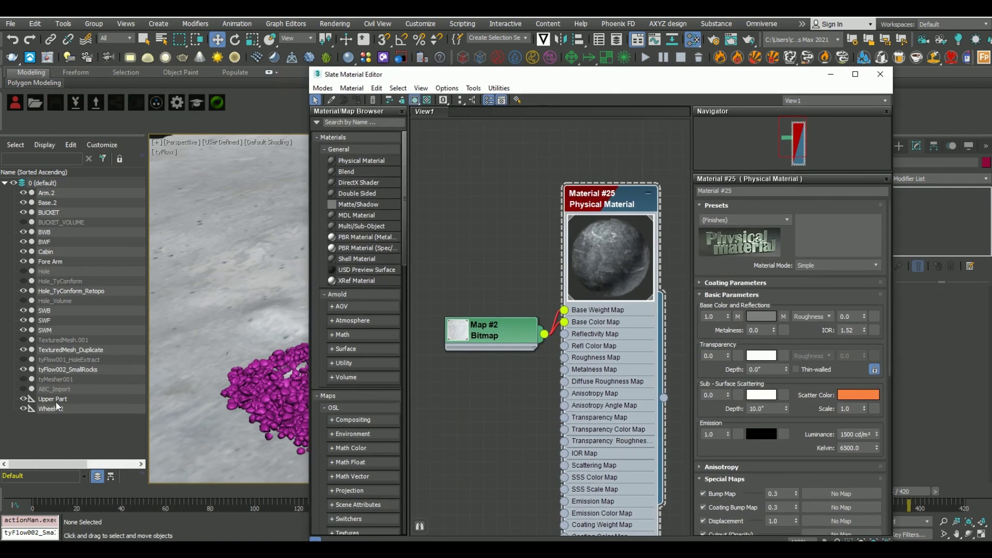
click(63, 371)
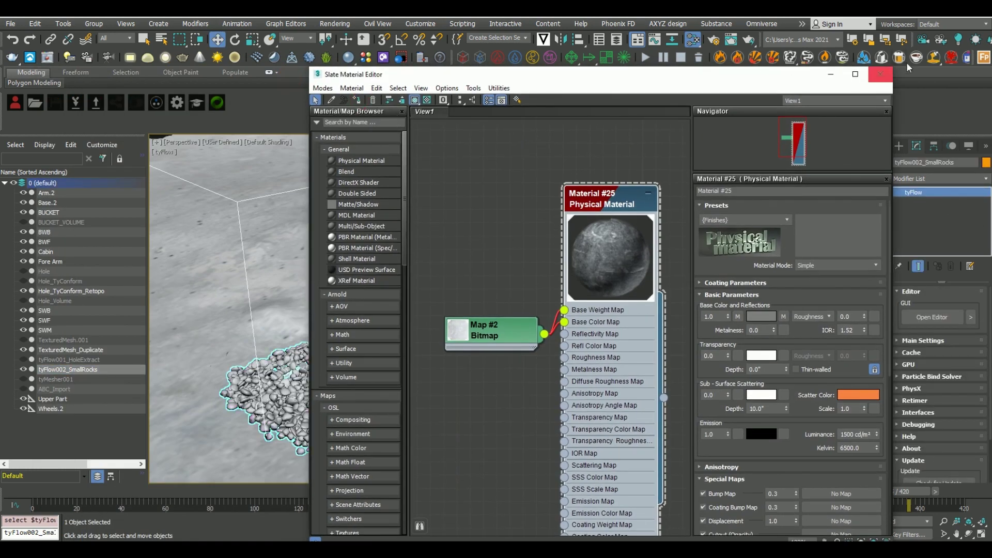
click(880, 74)
Step: Add a Mapping operator to Event_001 between Birth Intersections and Shape, using Hole as its mapping source object
click(931, 317)
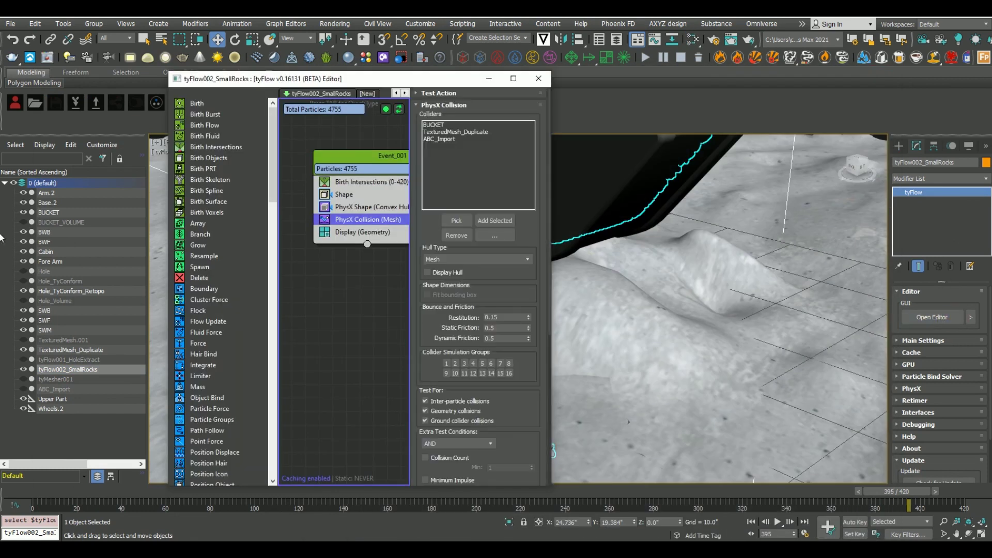
click(369, 183)
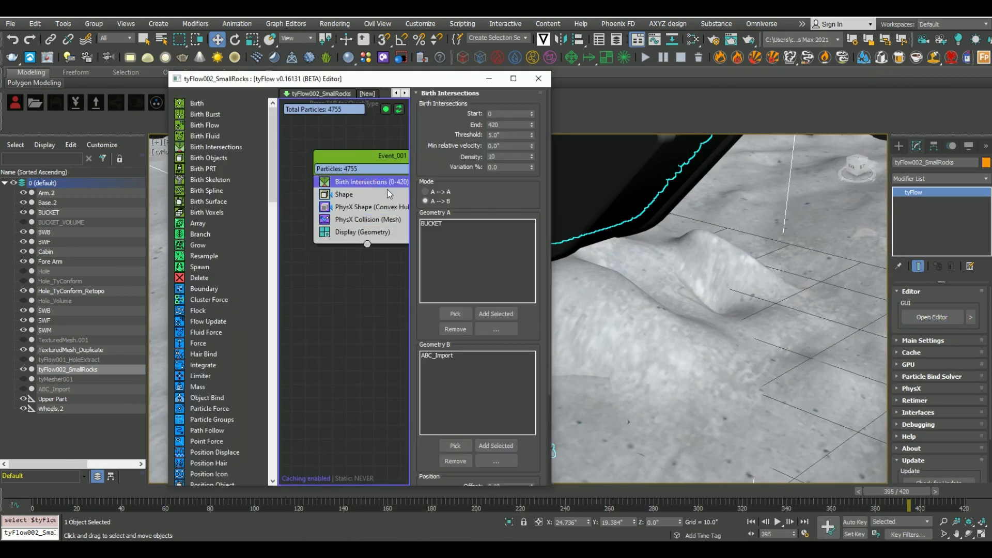
key(Tab)
text(mapping)
key(Return)
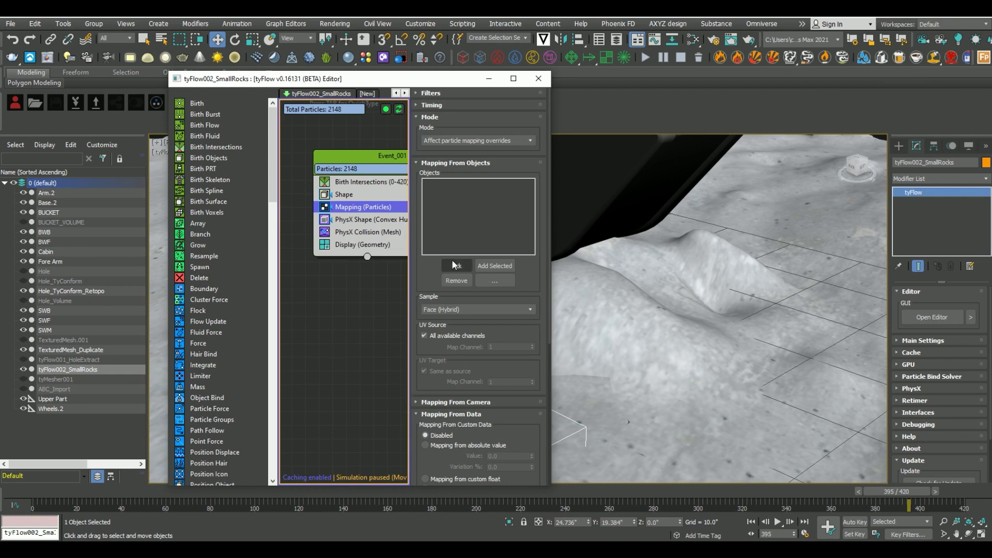
drag(361, 192, 362, 194)
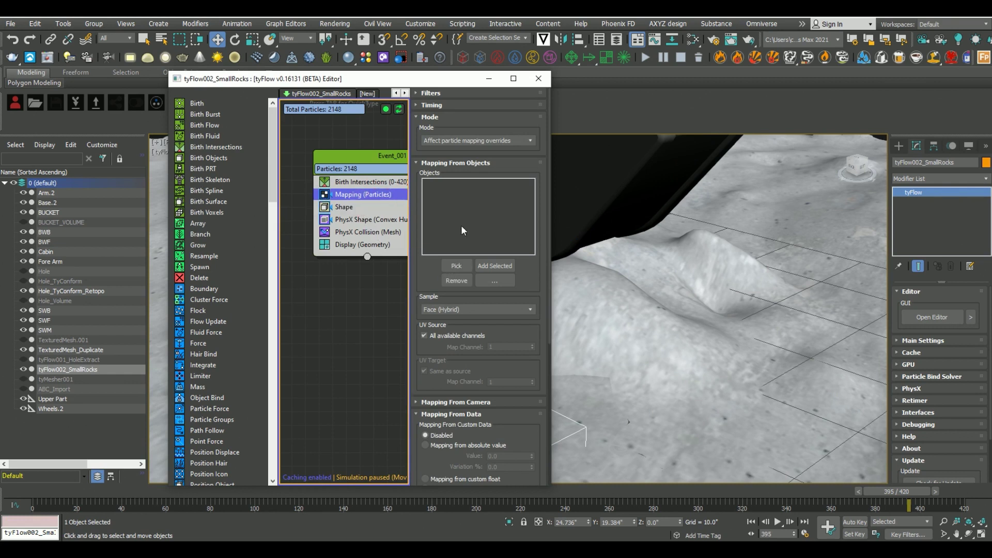
click(454, 267)
click(43, 271)
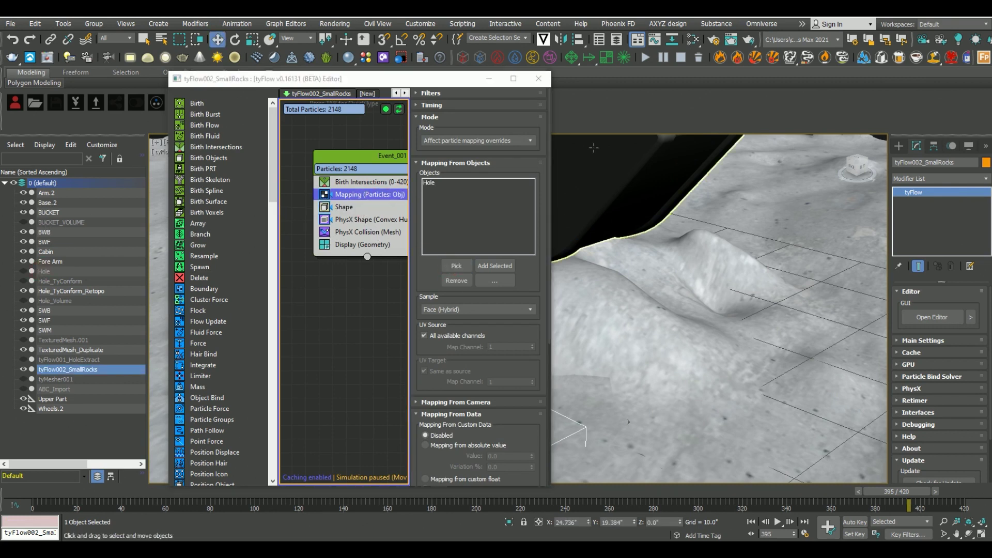
Step: Scrub the digging animation through to frame 420 and examine the textured rocks in the trench and bucket
drag(530, 367, 460, 284)
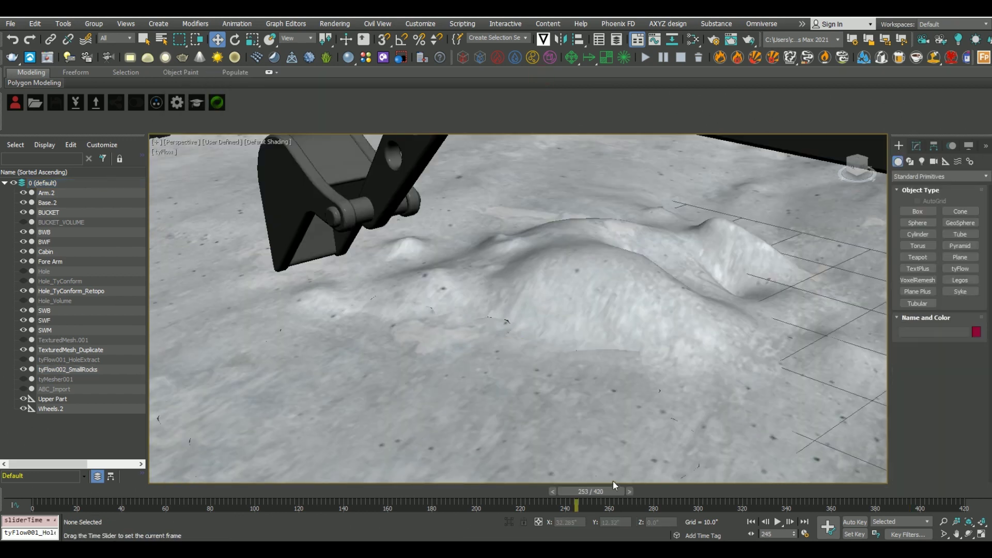
drag(615, 485, 965, 417)
alt+middle_drag(508, 368, 522, 417)
scroll(522, 417, down, 3)
alt+middle_drag(581, 407, 543, 427)
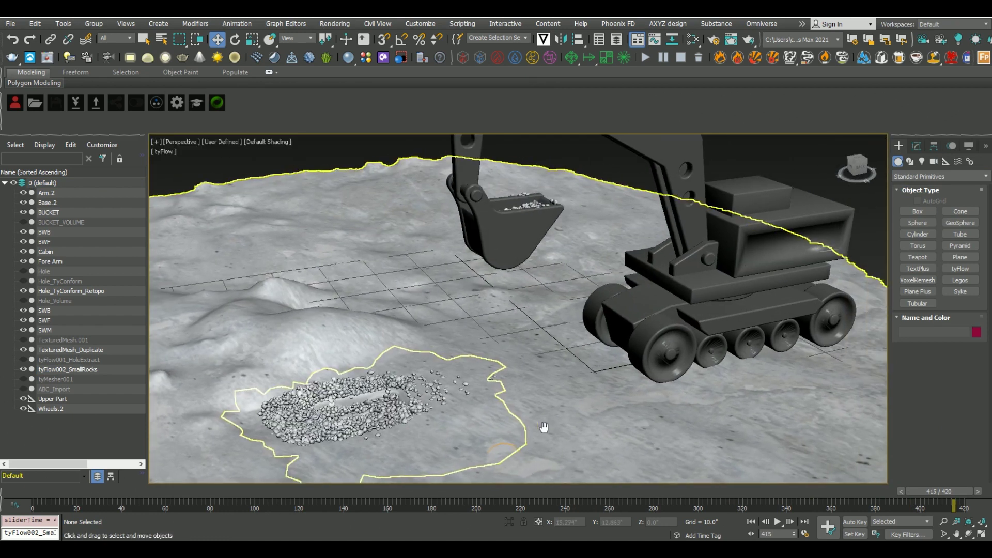
drag(940, 491, 964, 493)
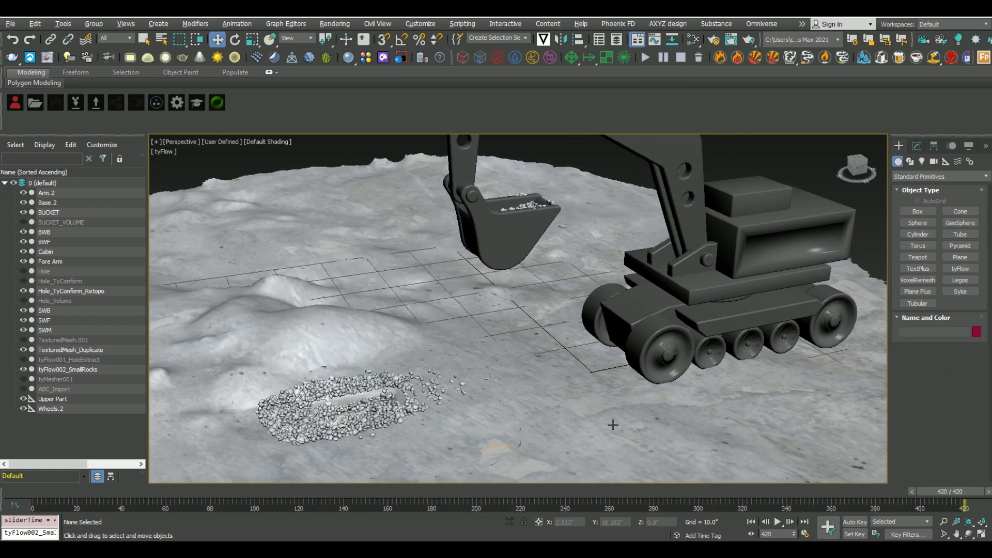
alt+middle_drag(613, 424, 597, 424)
alt+middle_drag(652, 408, 639, 428)
mouse_move(516, 422)
alt+middle_down()
mouse_move(511, 410)
mouse_move(478, 476)
alt+middle_up()
scroll(511, 410, up, 4)
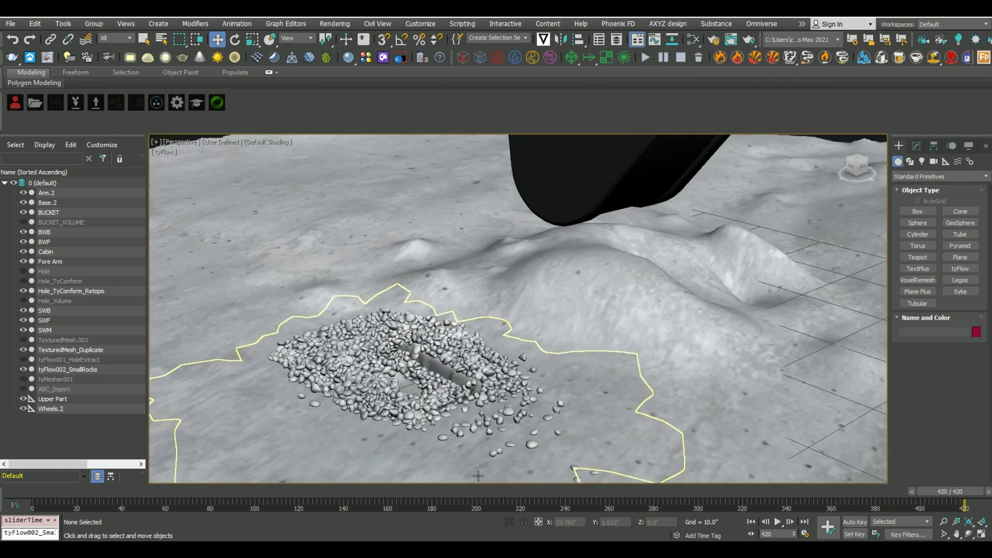
scroll(478, 476, down, 3)
alt+middle_drag(555, 335, 578, 320)
Step: Export TexturedMesh_Duplicate as the FBX file SurroundingArea in the Exports folder, keeping the baked animation range 0 to 420
click(281, 181)
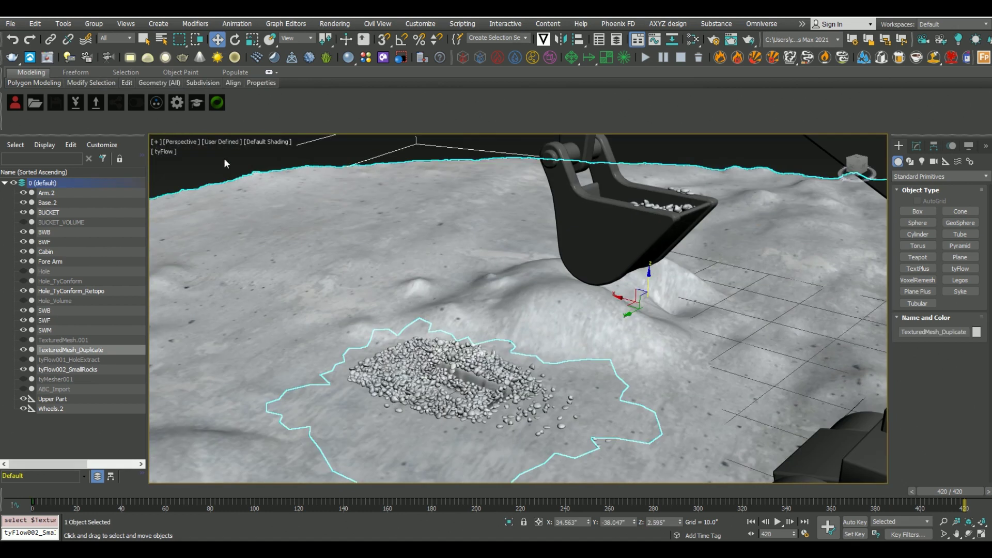
click(10, 24)
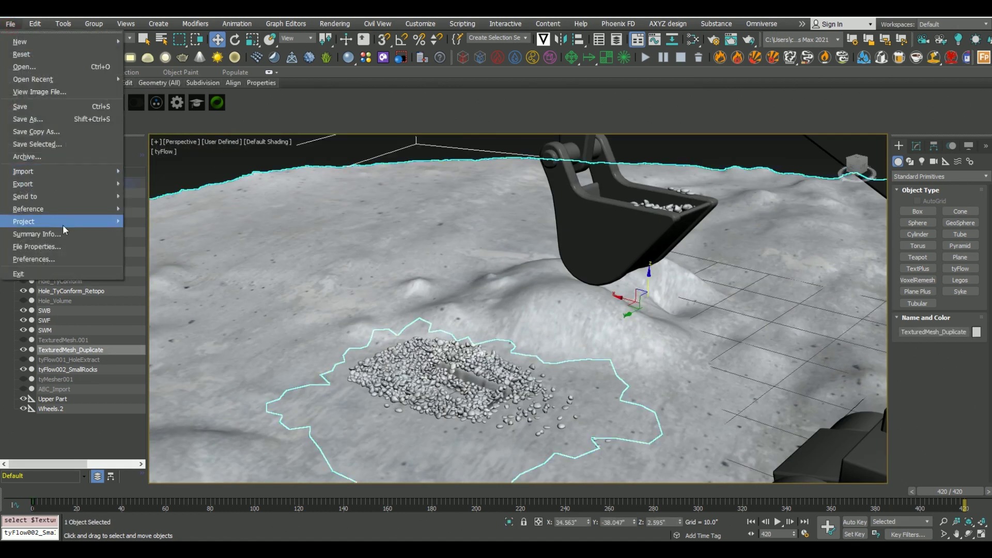
mouse_move(70, 184)
click(155, 195)
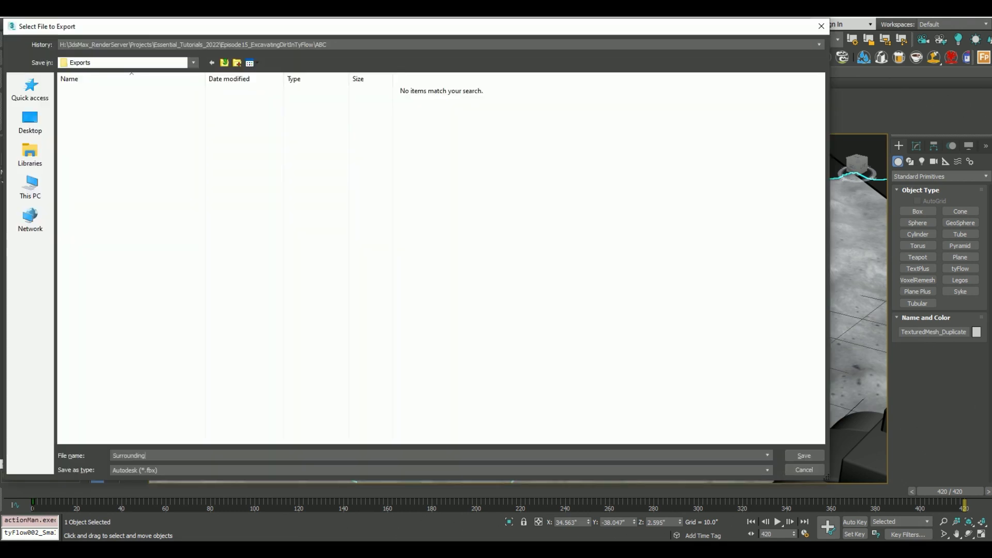
key(Return)
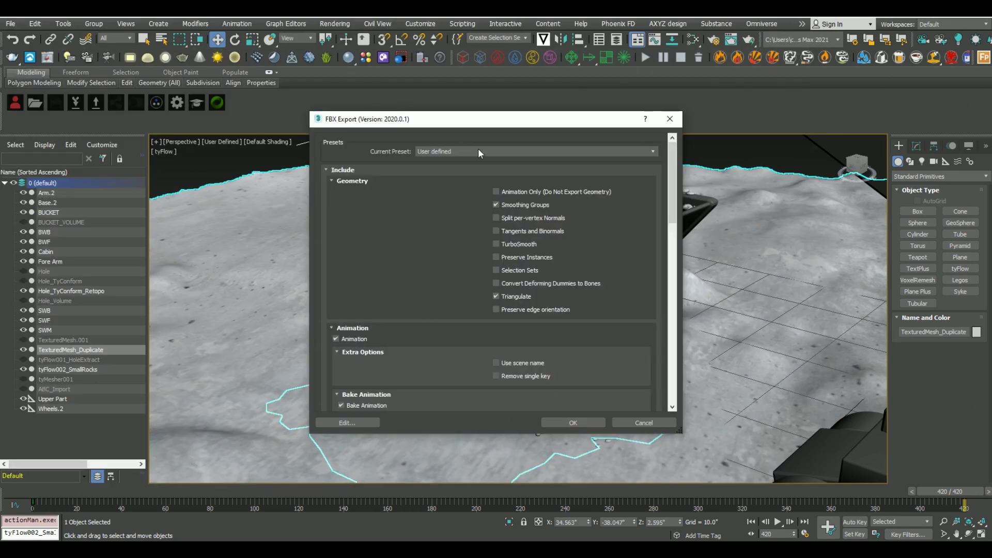
scroll(416, 280, down, 5)
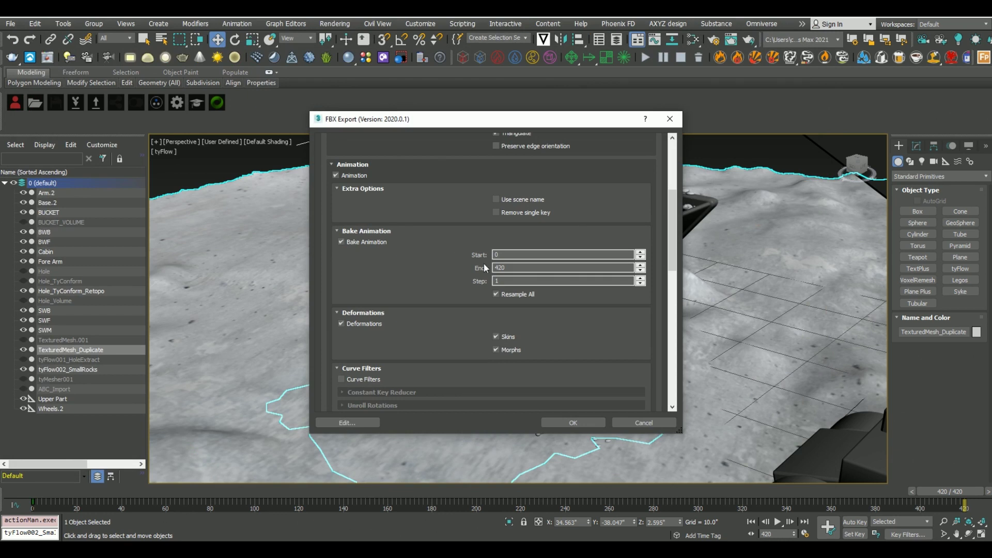
click(587, 426)
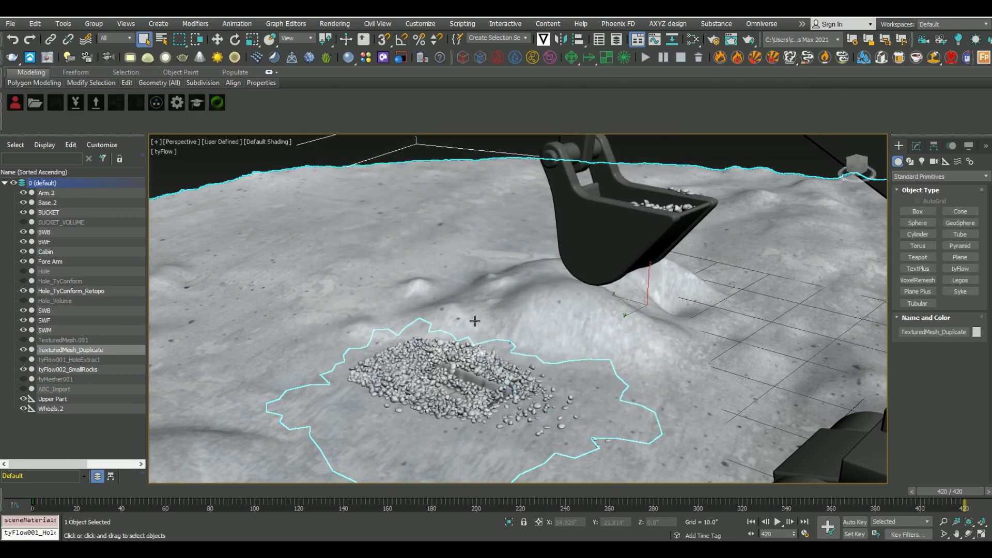
Step: Select all the excavator parts without the terrain and rocks, and isolate them in the viewport
click(349, 147)
scroll(613, 305, down, 4)
alt+middle_drag(694, 341, 646, 336)
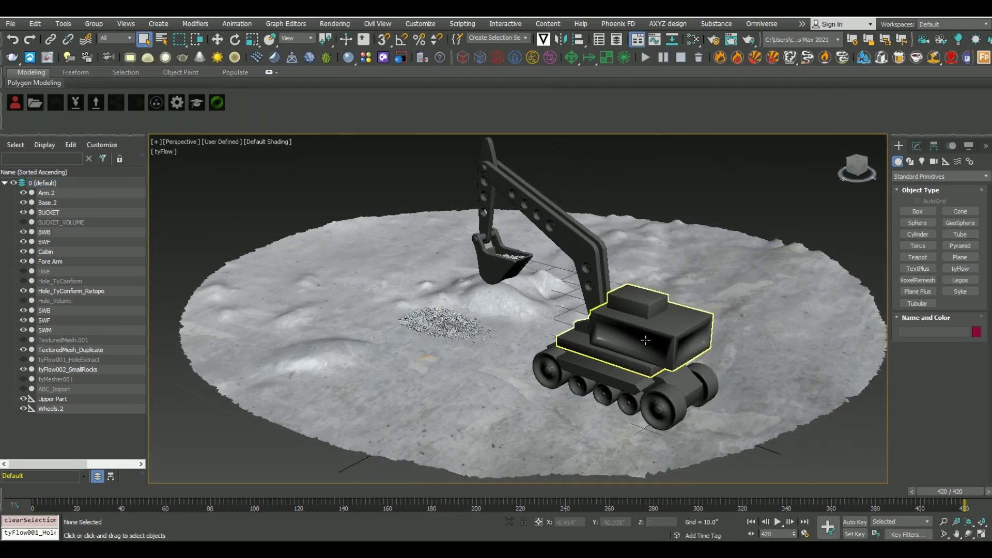
alt+middle_drag(664, 379, 690, 360)
alt+middle_drag(771, 239, 828, 239)
drag(766, 239, 551, 429)
alt+drag(328, 370, 325, 368)
alt+middle_drag(656, 377, 598, 380)
key(alt+q)
Step: Export the selected excavator parts as the FBX file WoodenTruck in the Exports folder, keeping the baked animation range 0 to 420
click(10, 23)
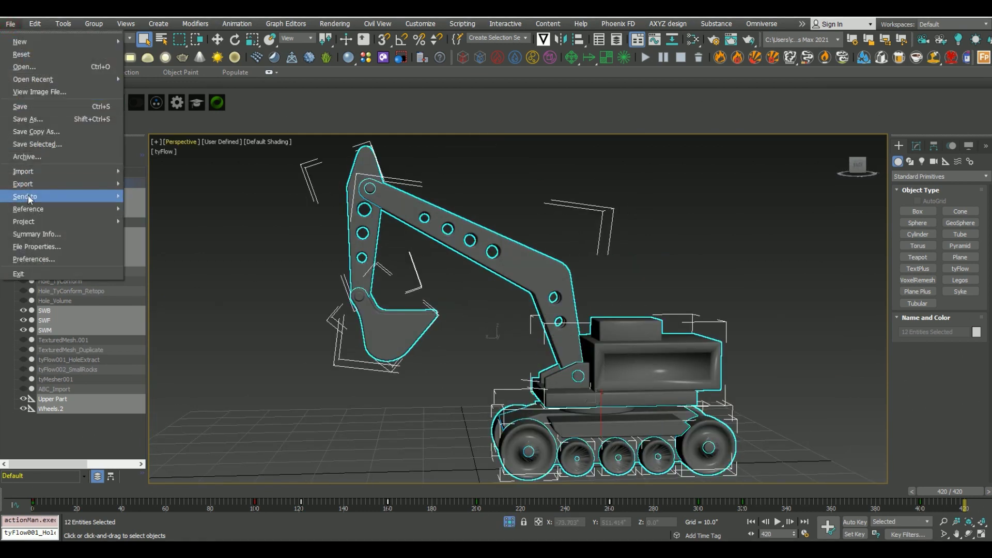
mouse_move(62, 197)
click(172, 195)
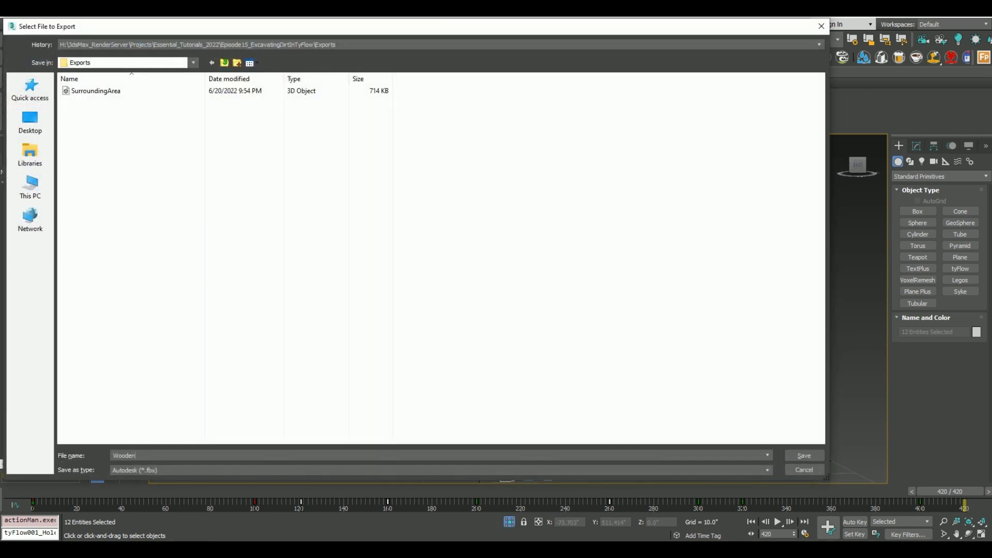
key(Return)
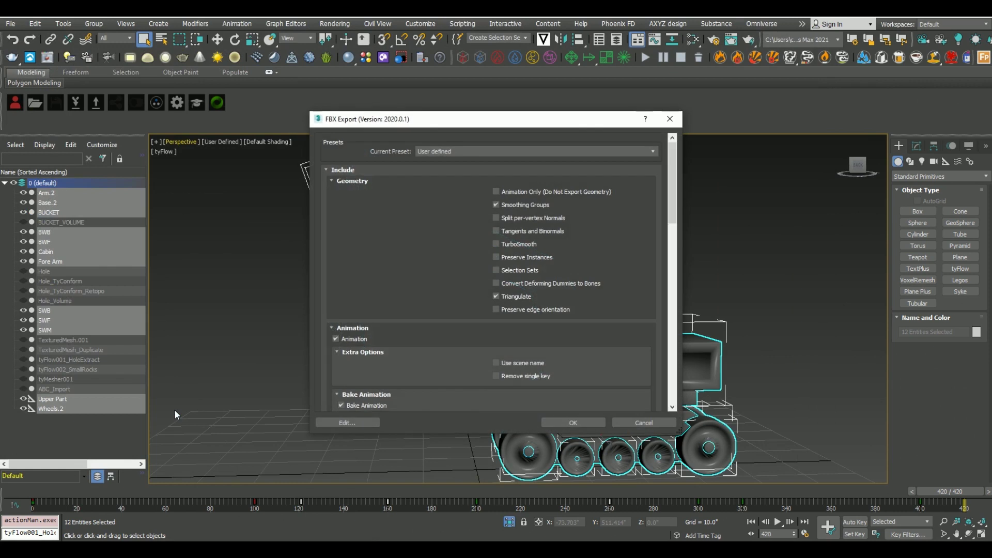
scroll(443, 238, down, 5)
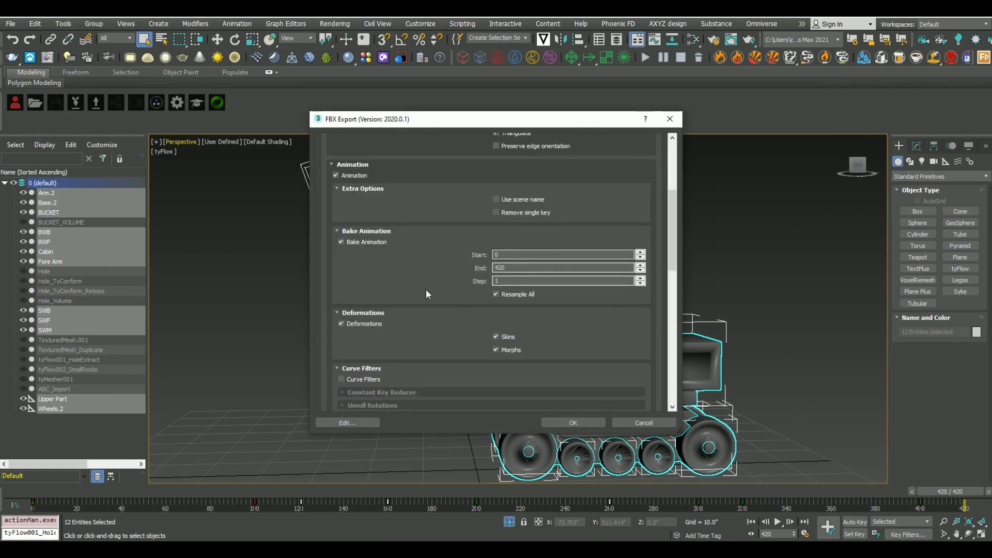
scroll(495, 293, down, 10)
click(557, 420)
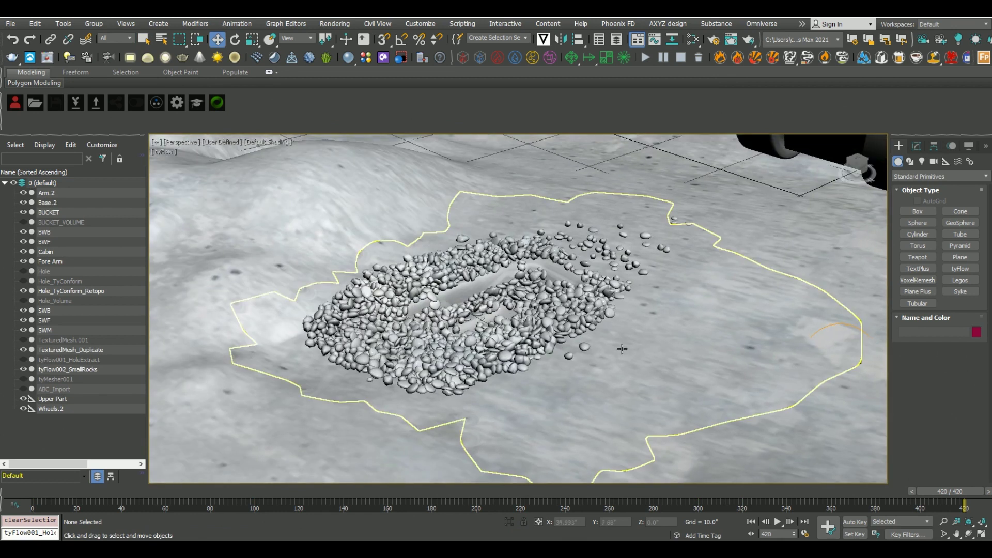
Step: Isolate Hole_TyConform_Retopo in the viewport and scrub through its ground deformation animation
click(72, 290)
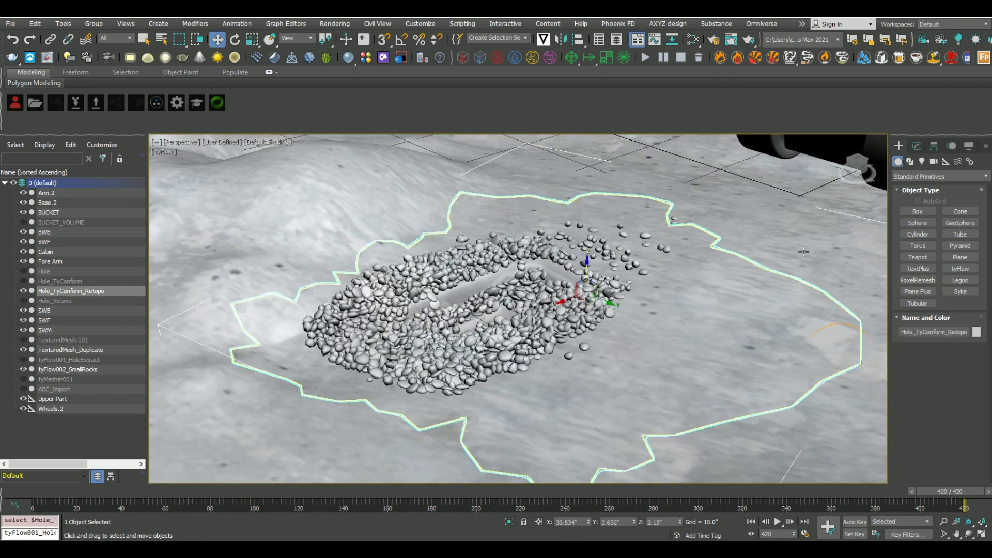
click(723, 319)
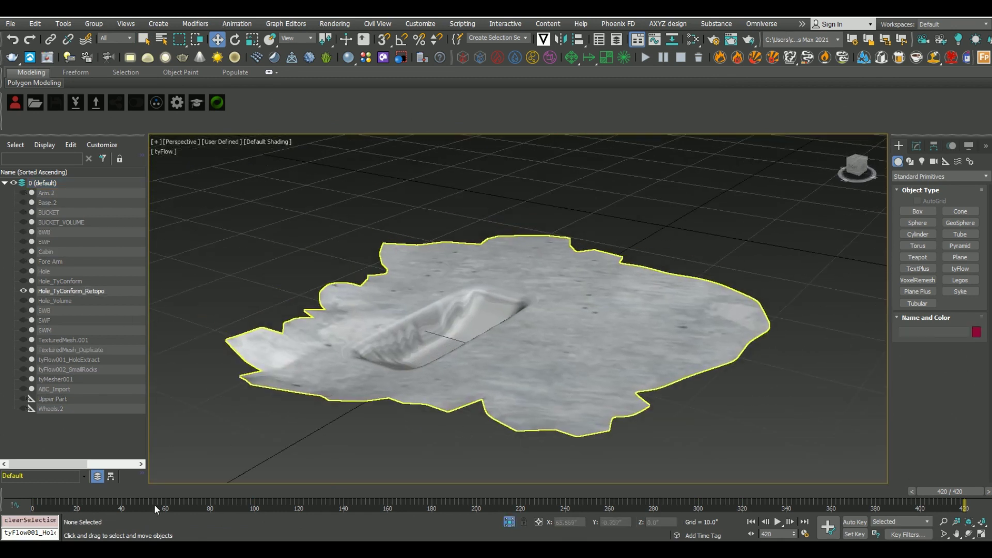
drag(155, 509, 958, 509)
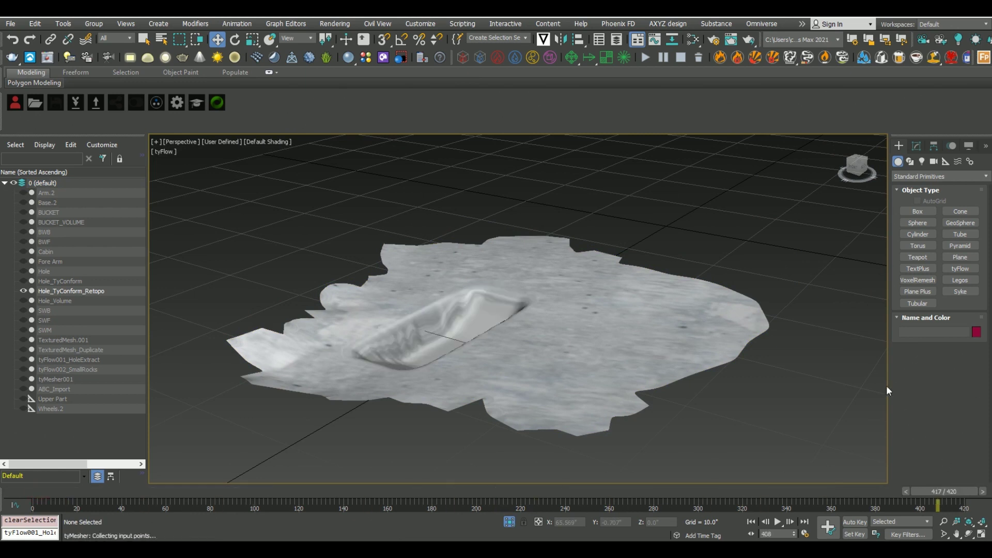
Step: Export Hole_TyConform_Retopo as the Alembic file GroundRemoval in the Exports folder, using the active time segment 0 to 420
click(566, 289)
click(10, 24)
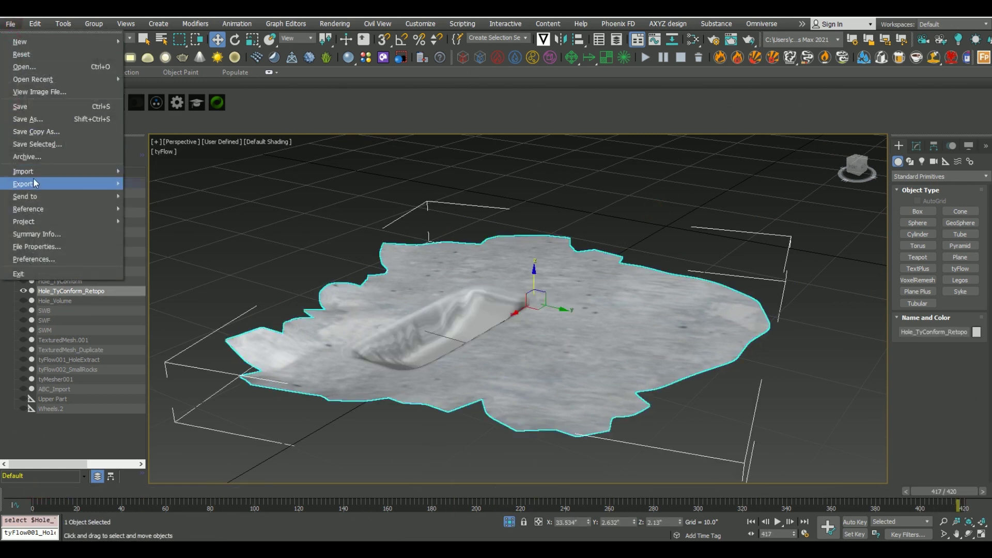
mouse_move(38, 184)
click(174, 199)
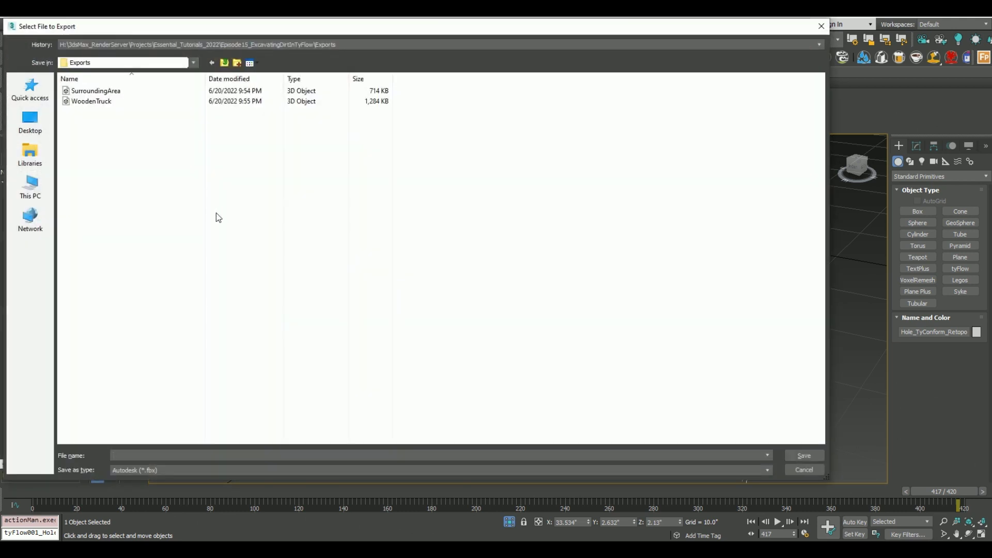
click(222, 470)
click(132, 340)
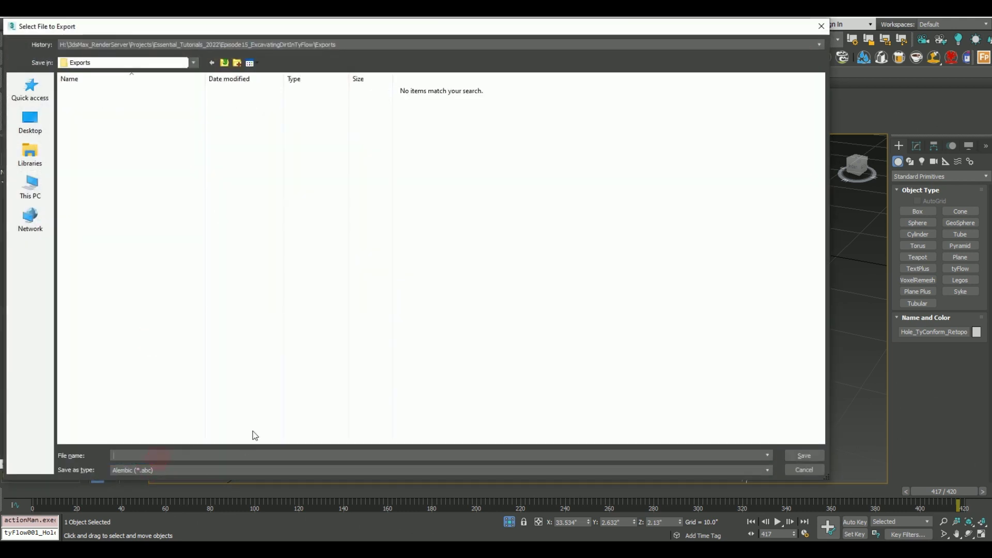
text(GroundRemoval)
key(Return)
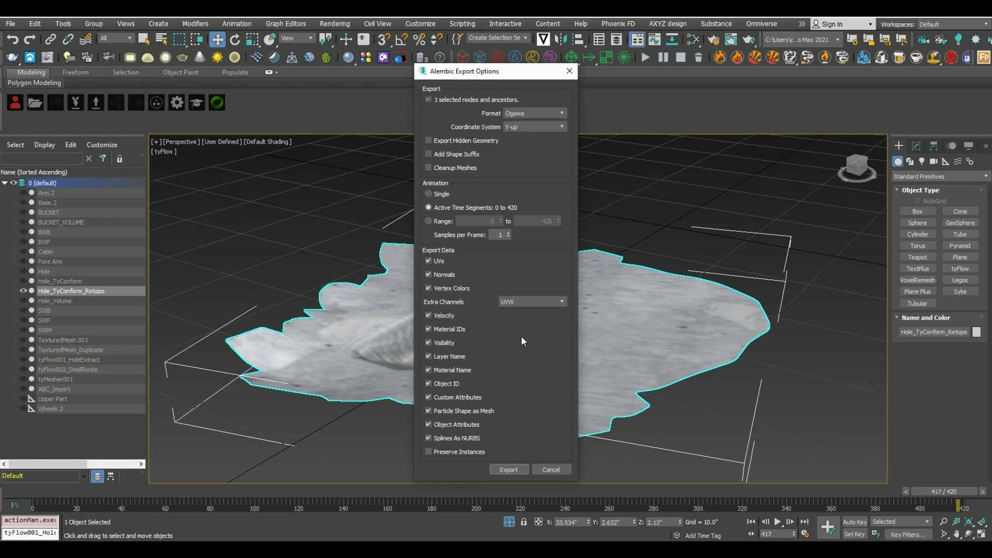
click(508, 469)
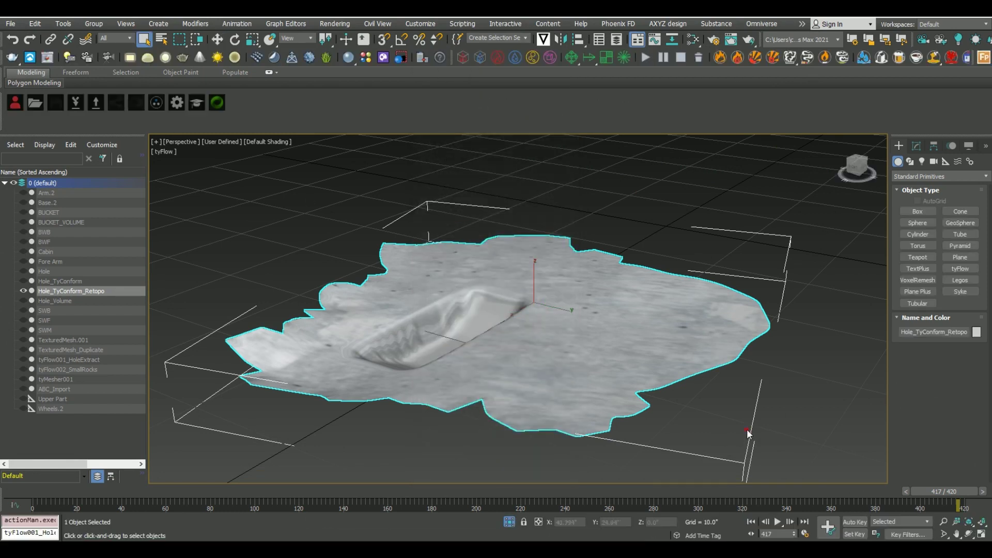
Step: Leave isolation and open the tyFlow002_SmallRocks flow in a maximized tyFlow editor
click(748, 434)
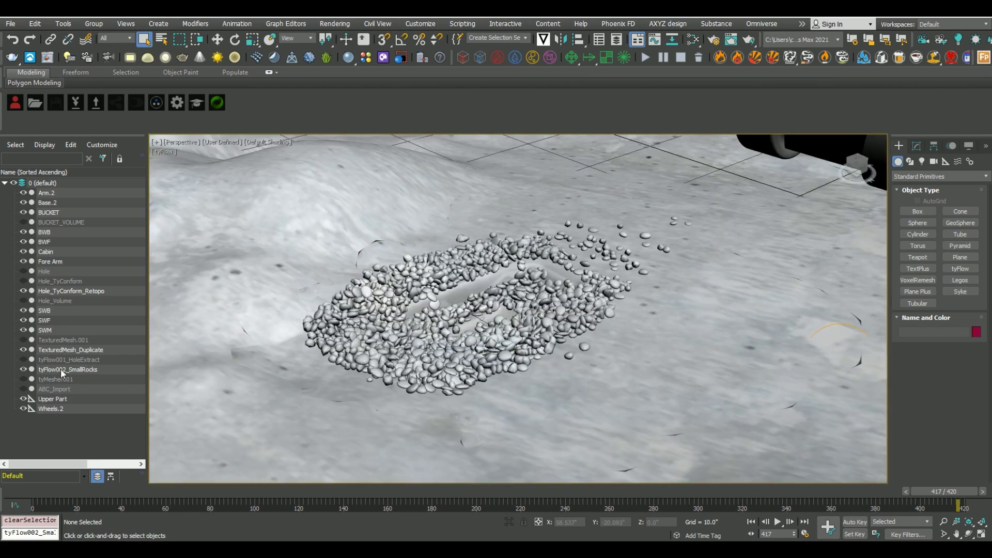
click(62, 370)
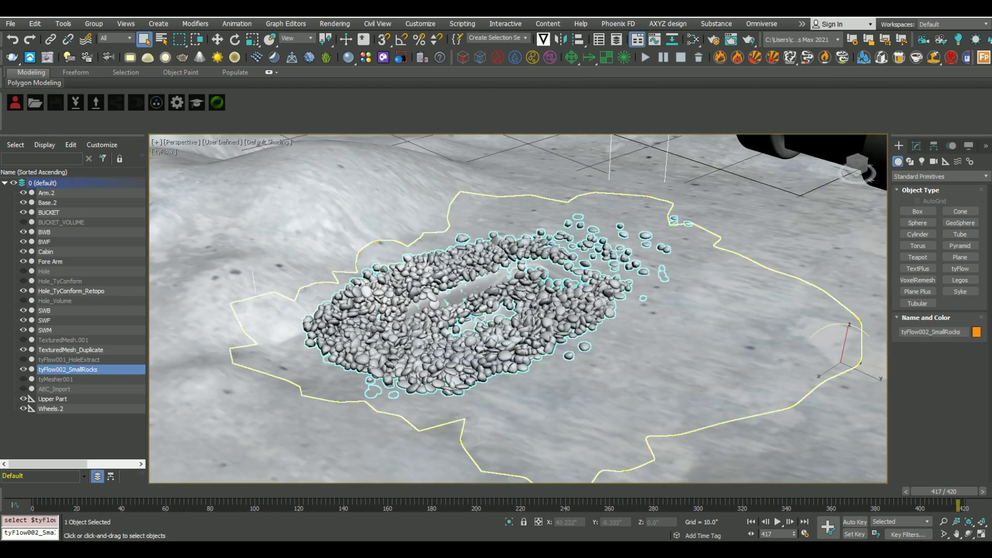
click(915, 146)
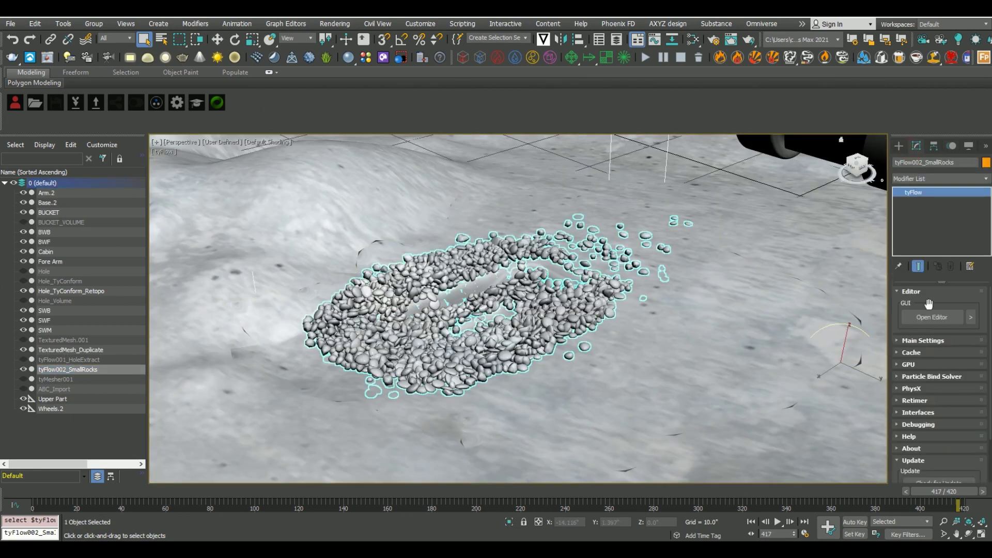
click(931, 317)
click(331, 313)
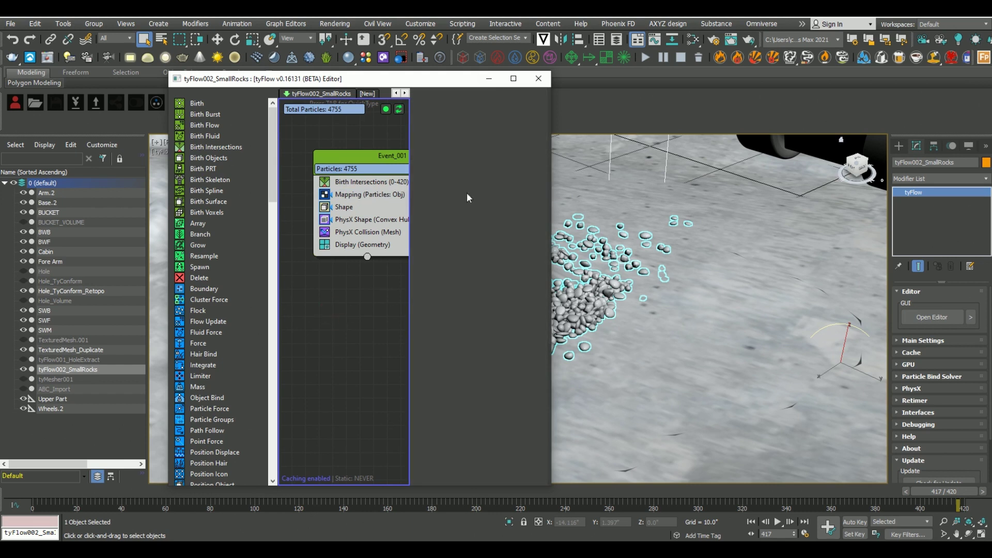
click(511, 79)
Step: Add an Export Particles operator as a separate event in the flow and set its export type to Alembic Mesh
key(Tab)
text(export)
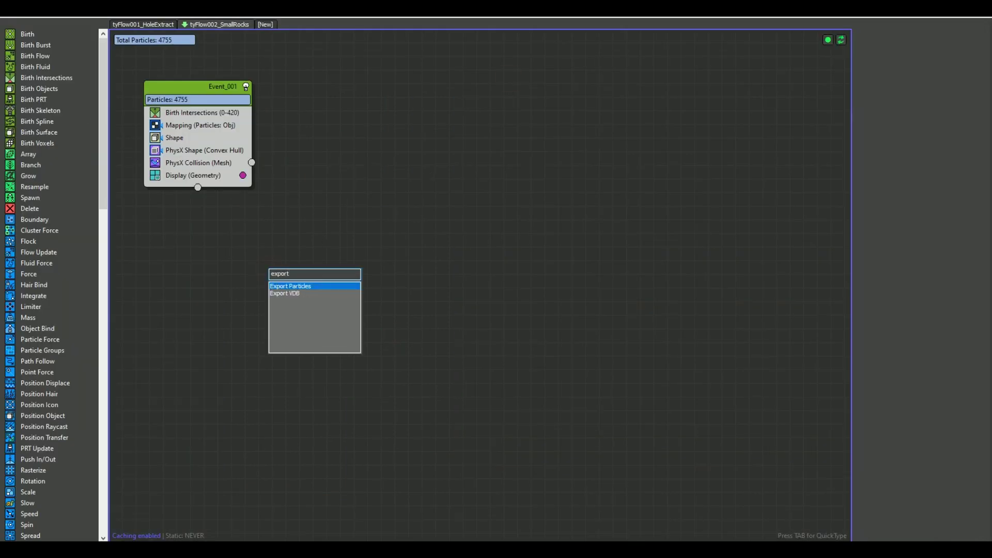
key(Return)
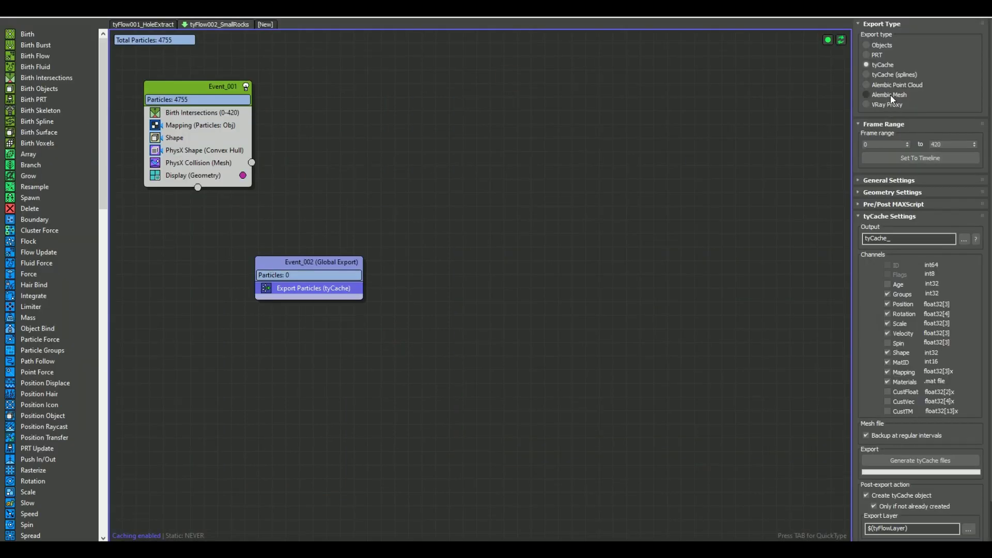
click(866, 94)
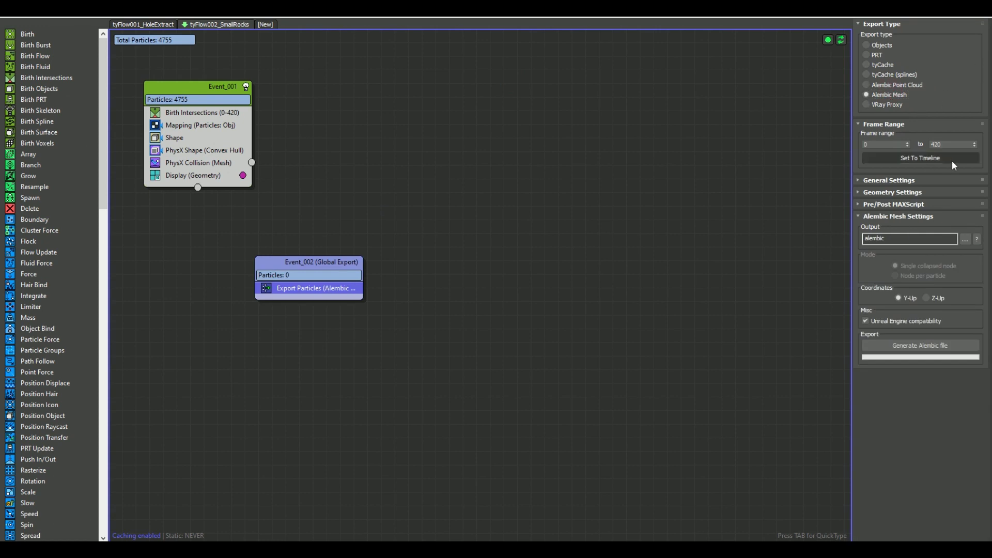
Step: Set the Alembic mesh output file name of the particle export to SmallRocks
click(965, 239)
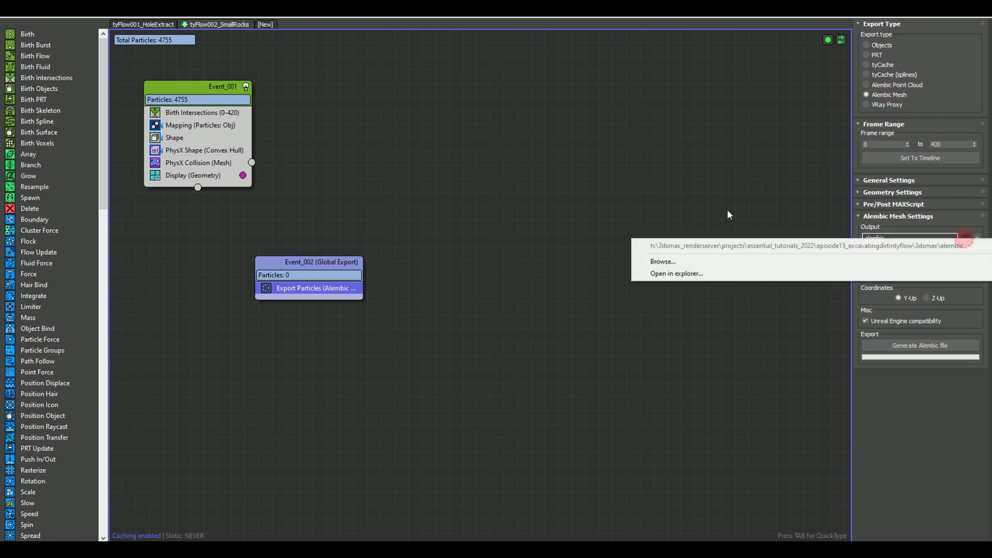
click(662, 261)
text(SmallRocks)
key(Return)
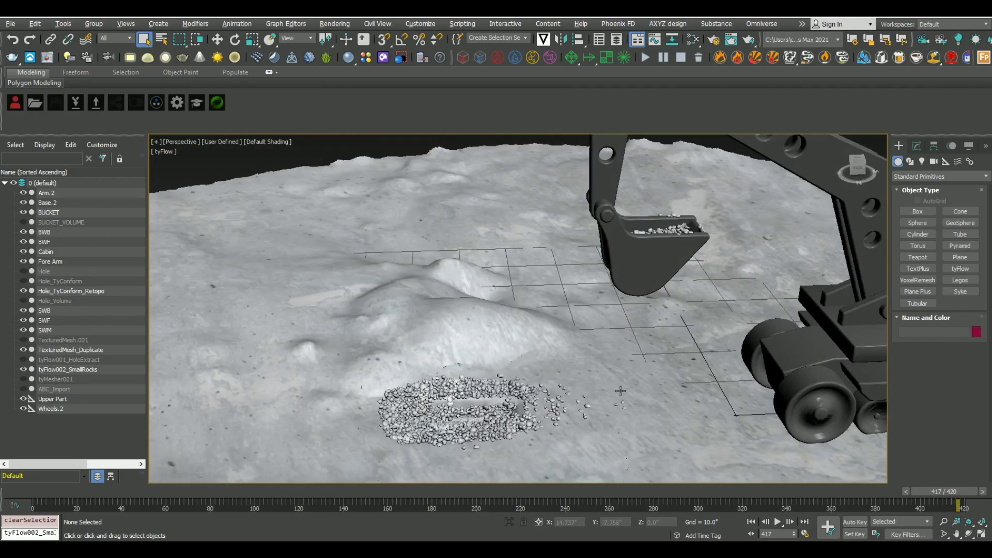
alt+middle_drag(620, 391, 505, 350)
scroll(513, 349, down, 3)
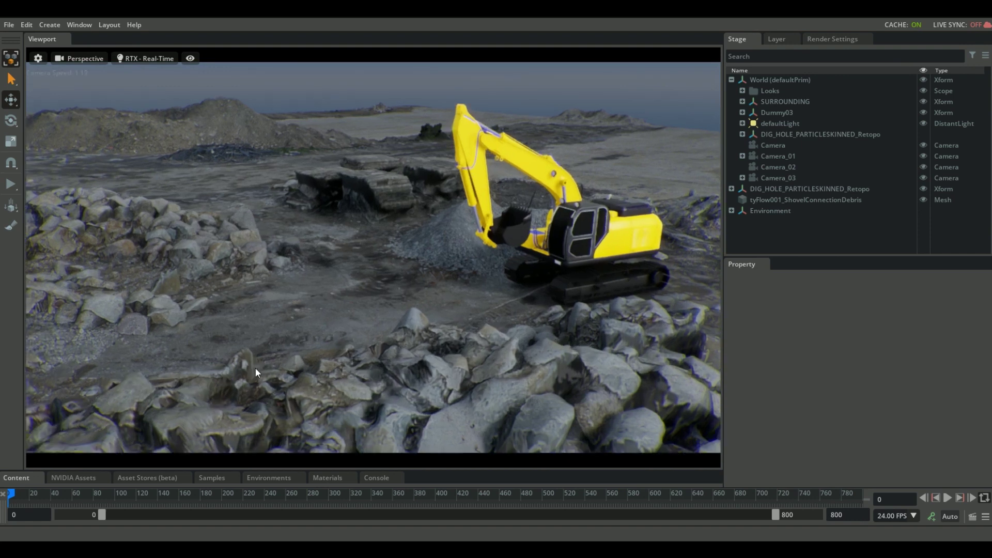
Step: Switch to the excavator scene in Omniverse and scrub its digging animation through frame 280 to frame 342
key(e)
right_drag(255, 368, 305, 393)
drag(90, 492, 211, 497)
right_drag(297, 343, 226, 364)
drag(277, 489, 309, 500)
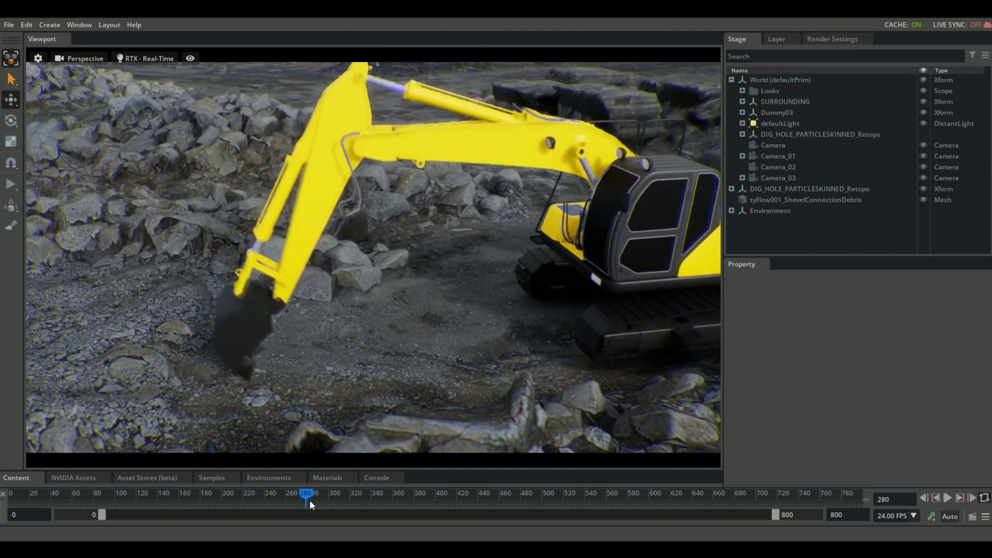
click(372, 501)
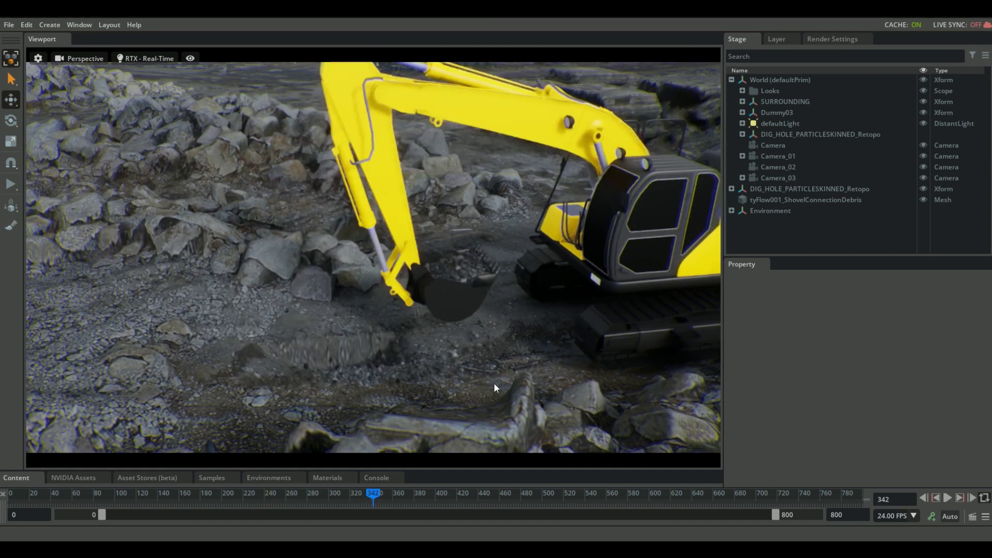
Step: Examine the dug trench, the bucket and the falling rocks up close at several frames, including 308 and 610
key(w)
right_drag(494, 383, 370, 315)
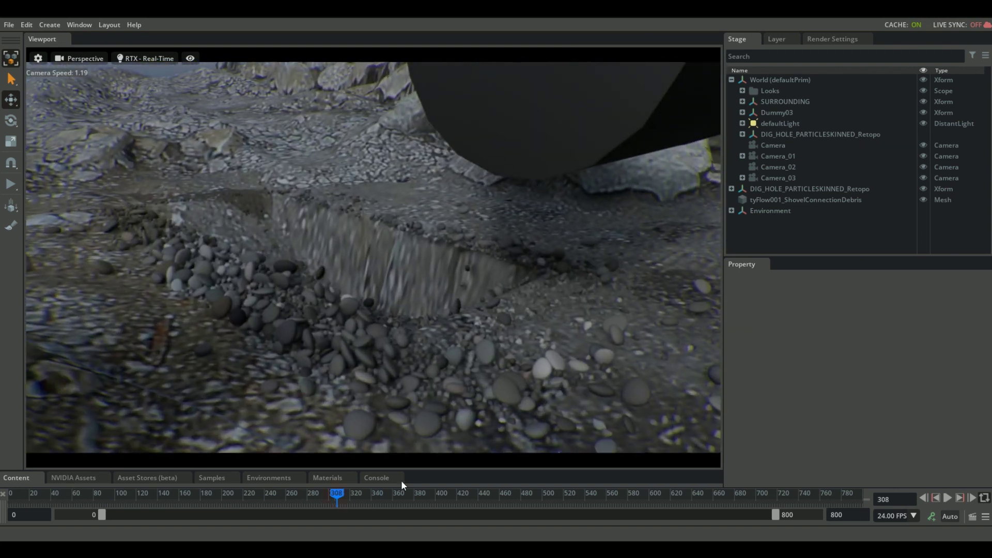
right_drag(455, 417, 449, 296)
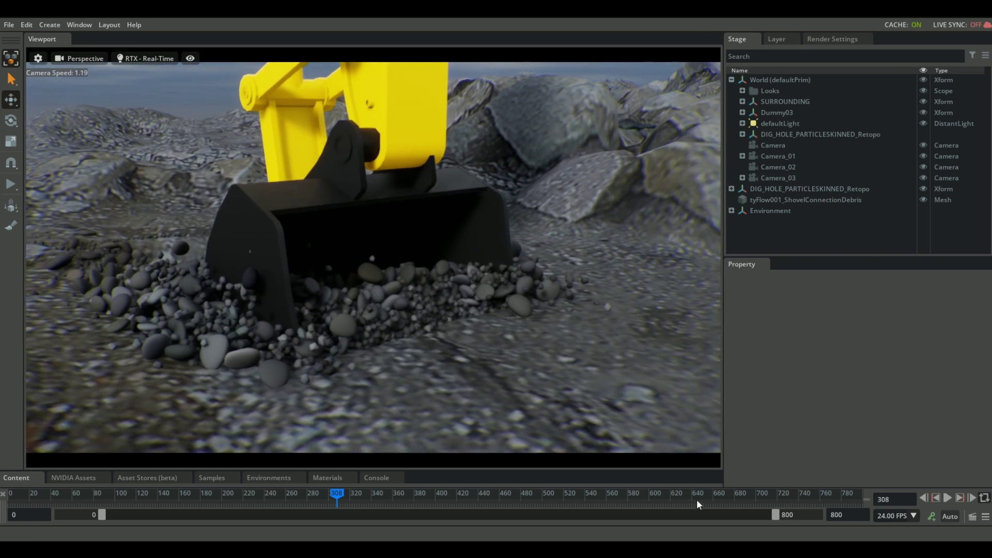
click(667, 496)
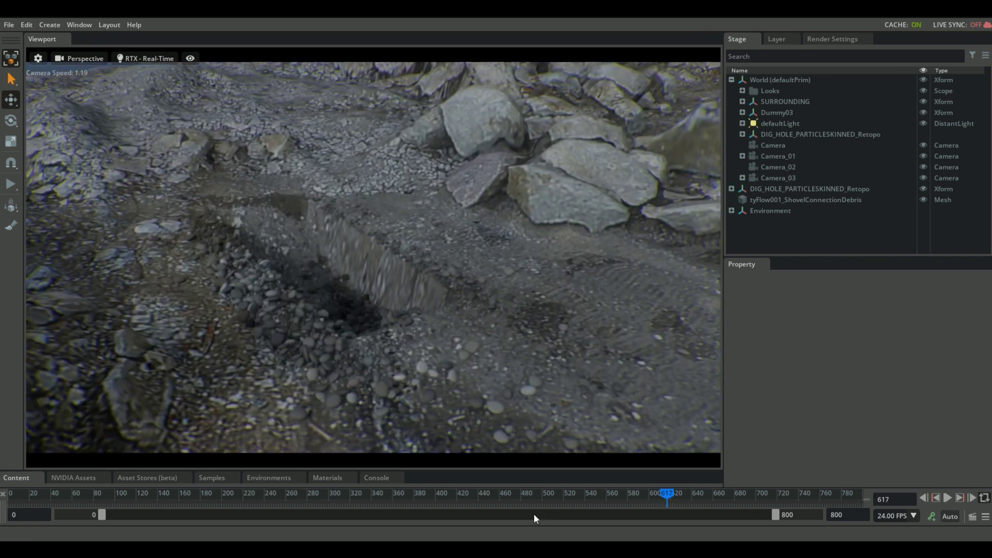
right_drag(534, 513, 559, 282)
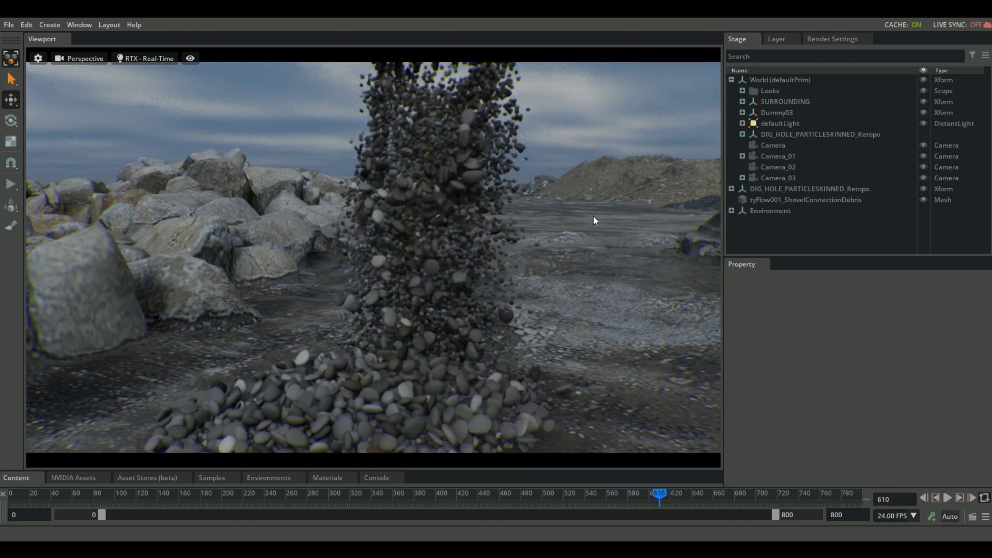
right_drag(593, 216, 411, 498)
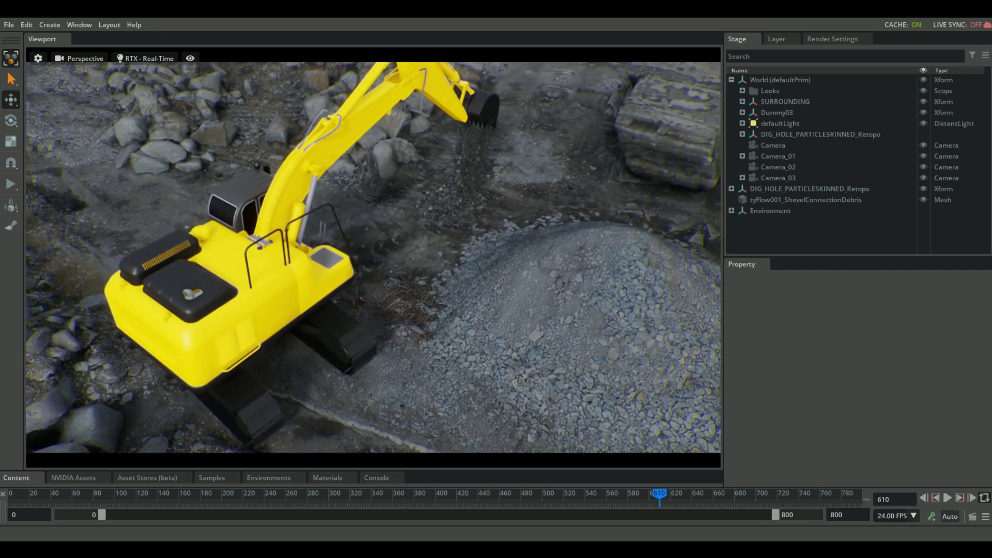